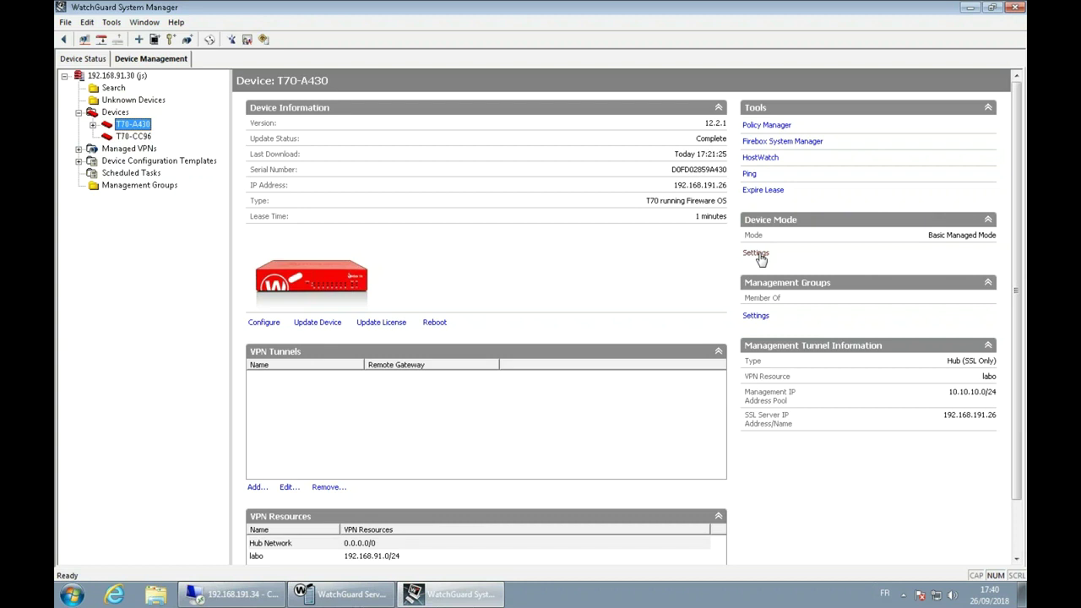
Step: Change the T70-A430 device mode to Fully Managed Mode and confirm the change
left_click(756, 253)
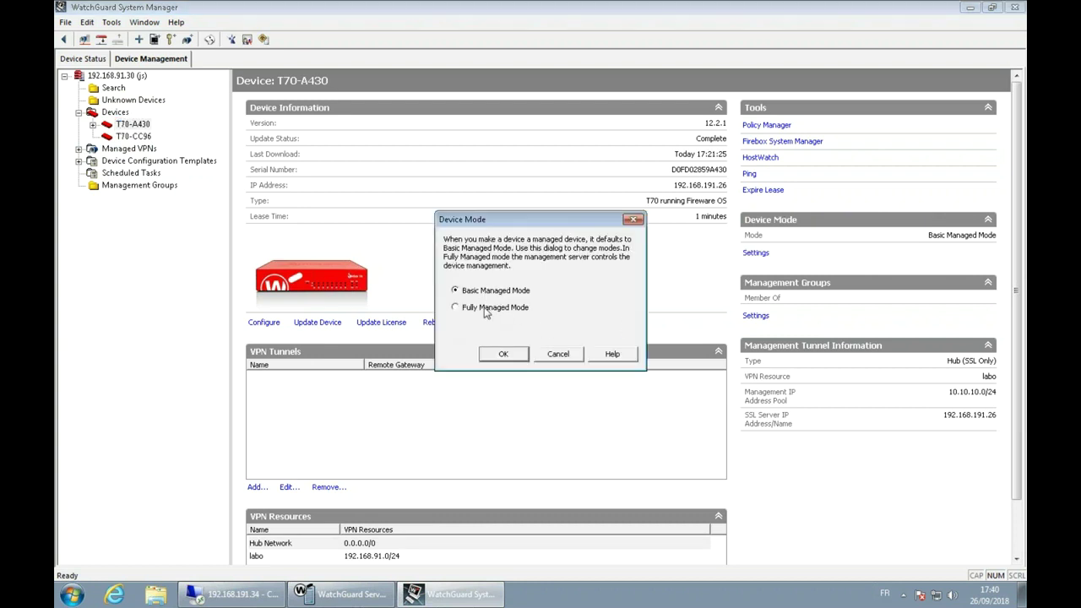
left_click(504, 355)
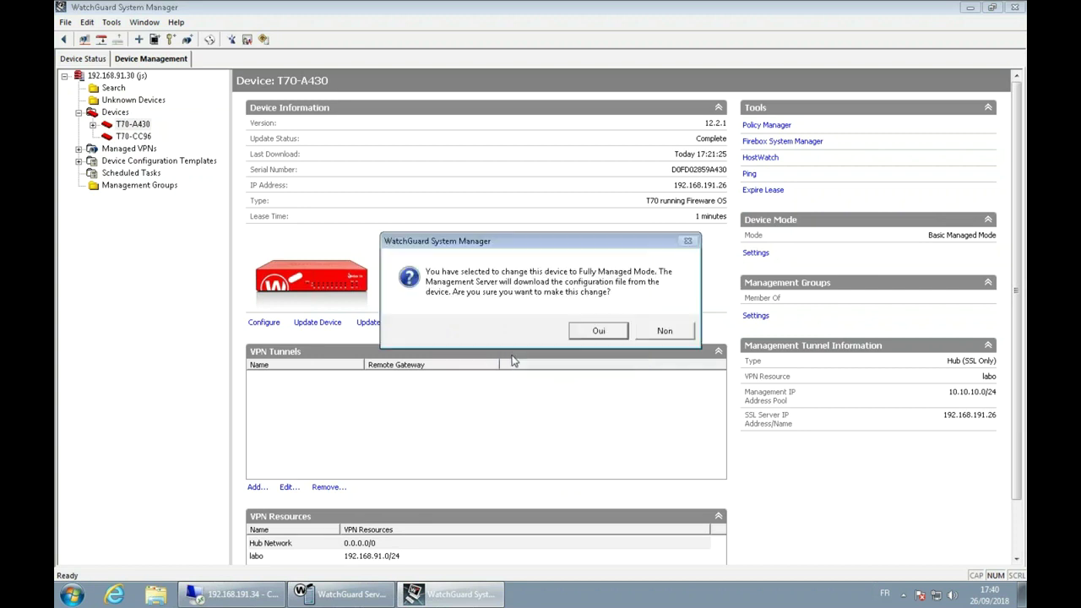
left_click(603, 330)
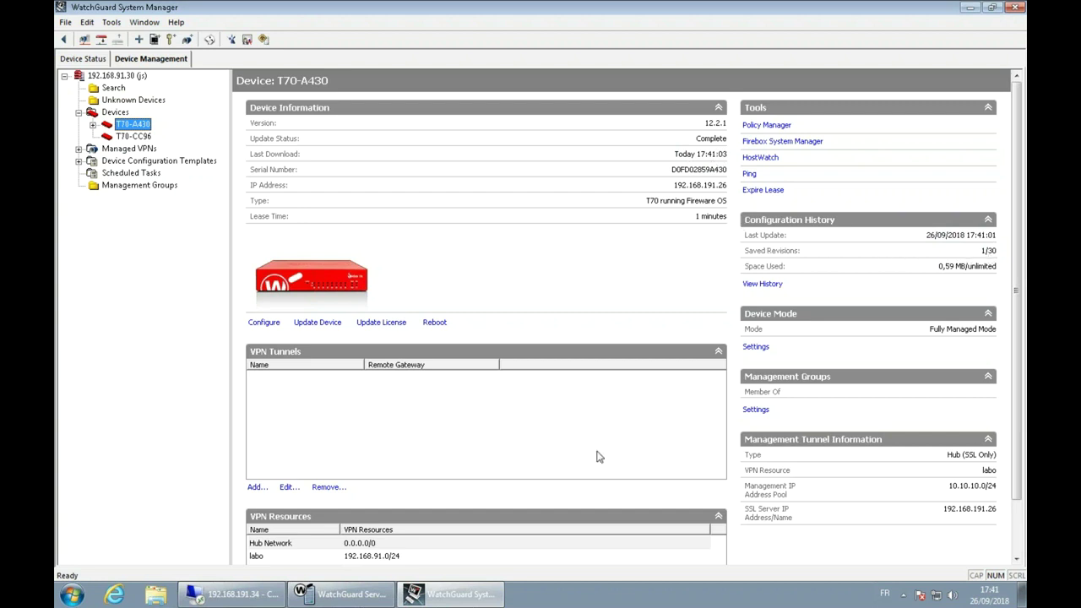
Step: Switch to WatchGuard Server Center and review the Management Server's configuration history and change comment settings
left_click(365, 596)
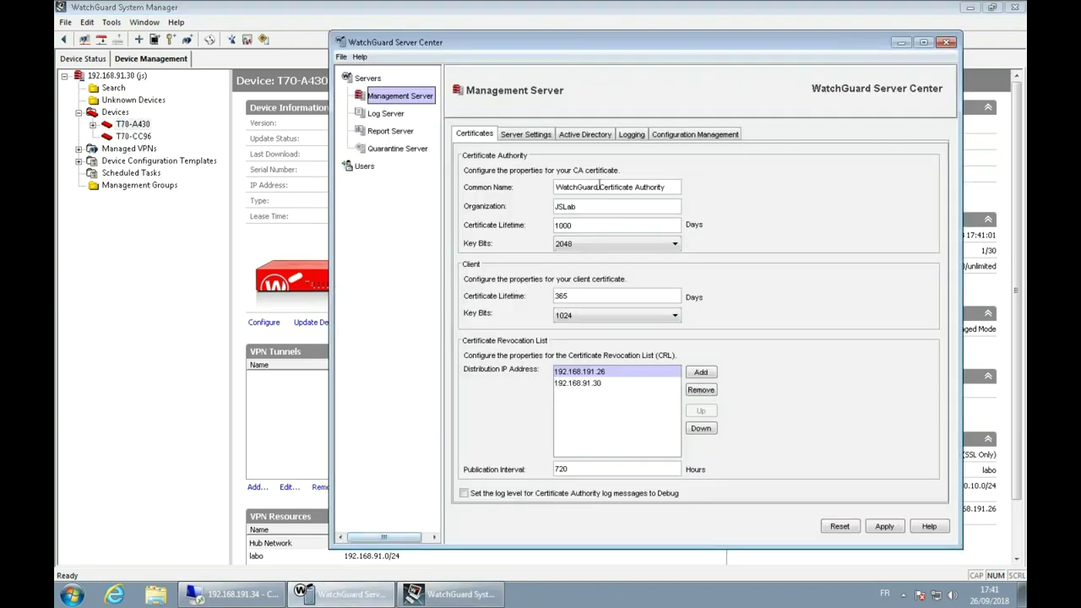
left_click(688, 138)
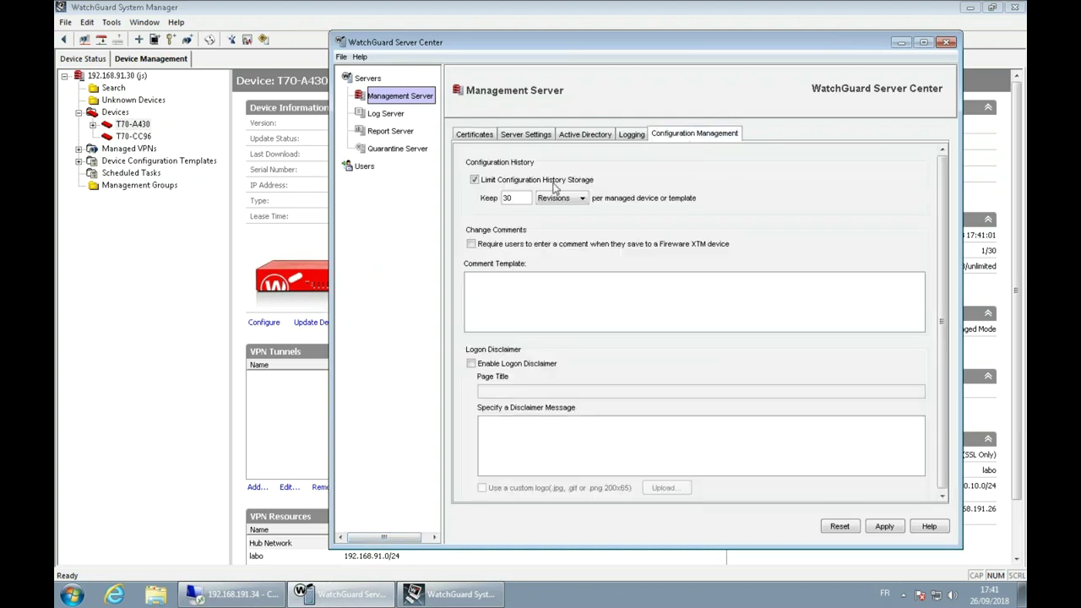
left_click(520, 197)
left_click_drag(730, 42, 581, 46)
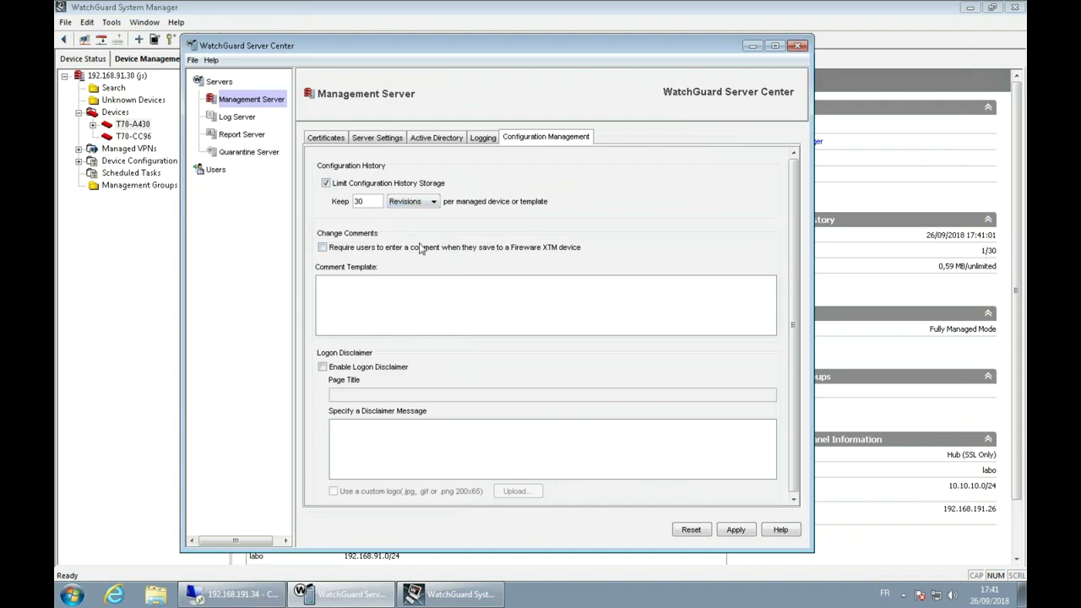
left_click(751, 46)
Step: Review the list of saved configuration revisions for T70-A430
left_click(764, 284)
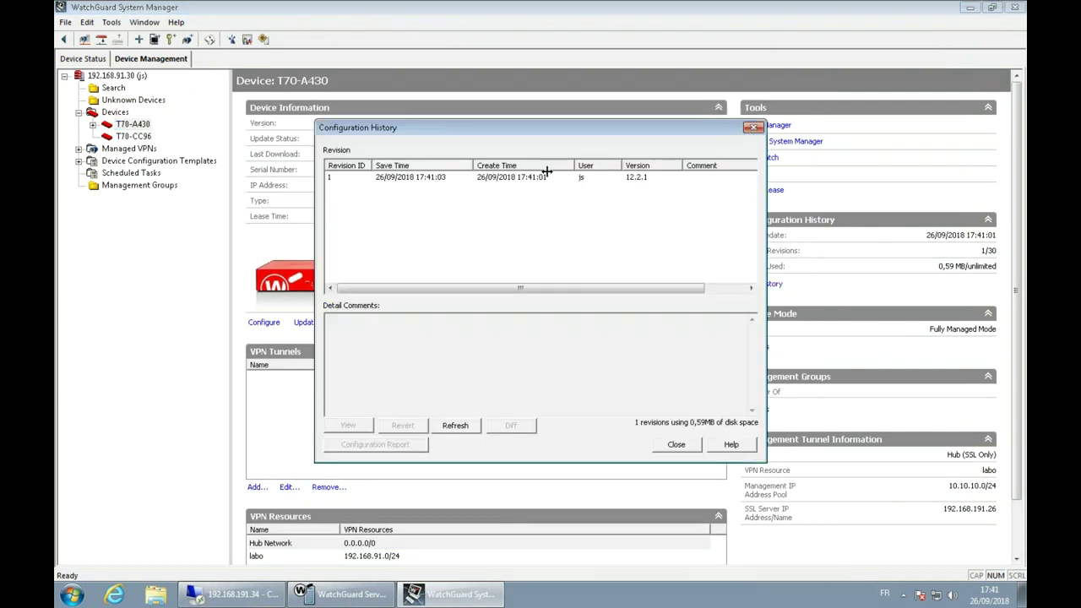
left_click(753, 131)
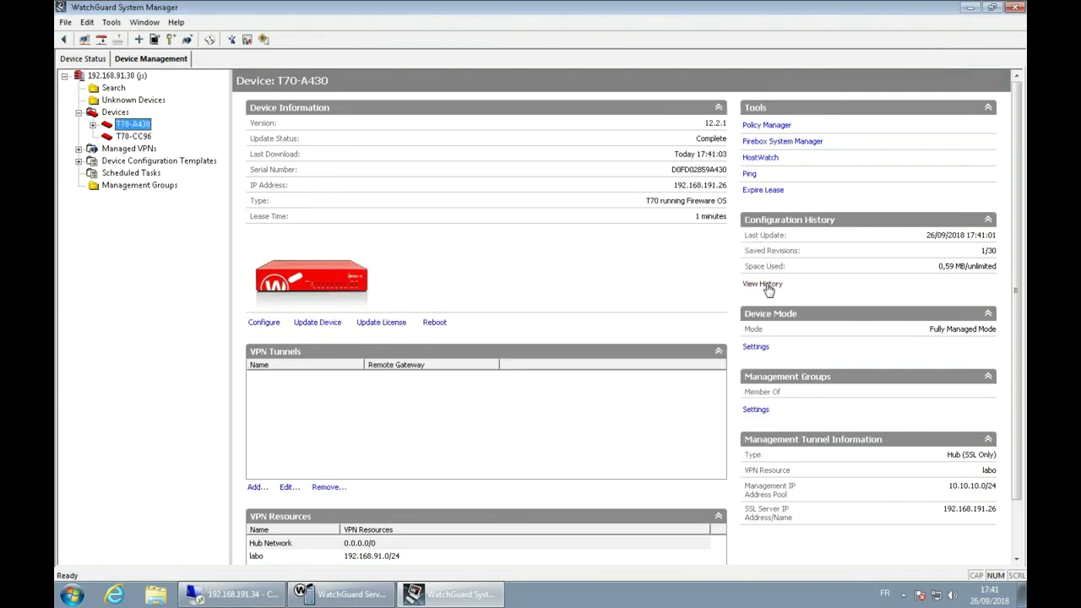
left_click(764, 284)
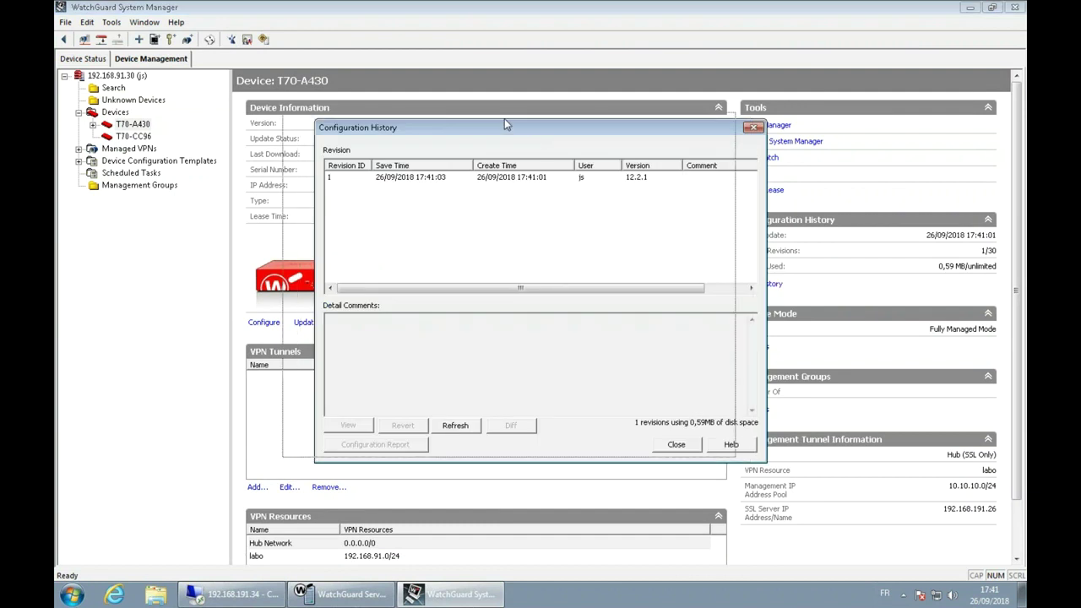
left_click_drag(504, 125, 454, 111)
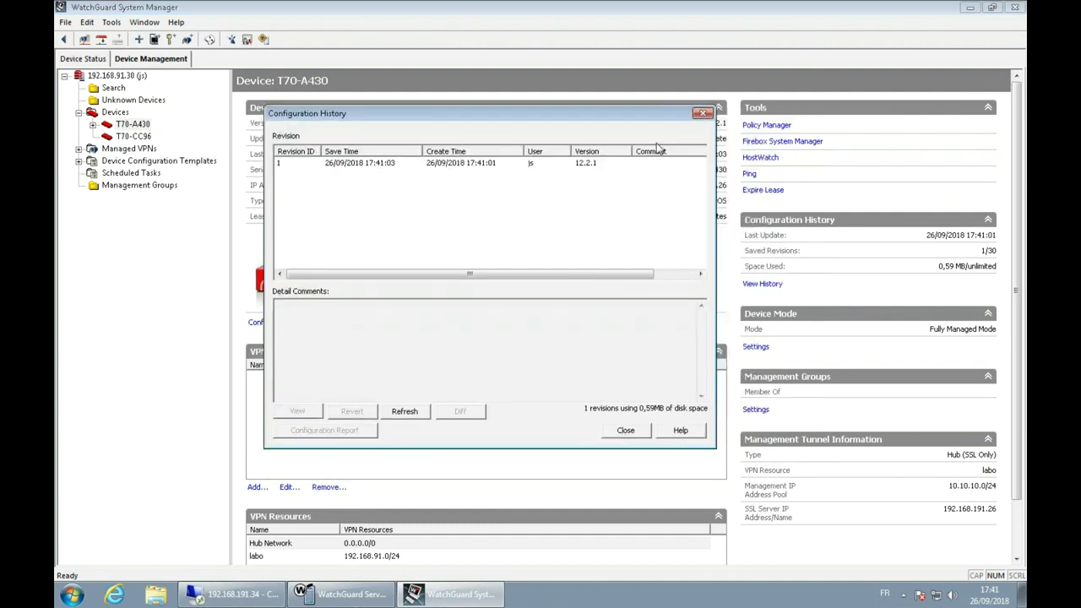
left_click(625, 431)
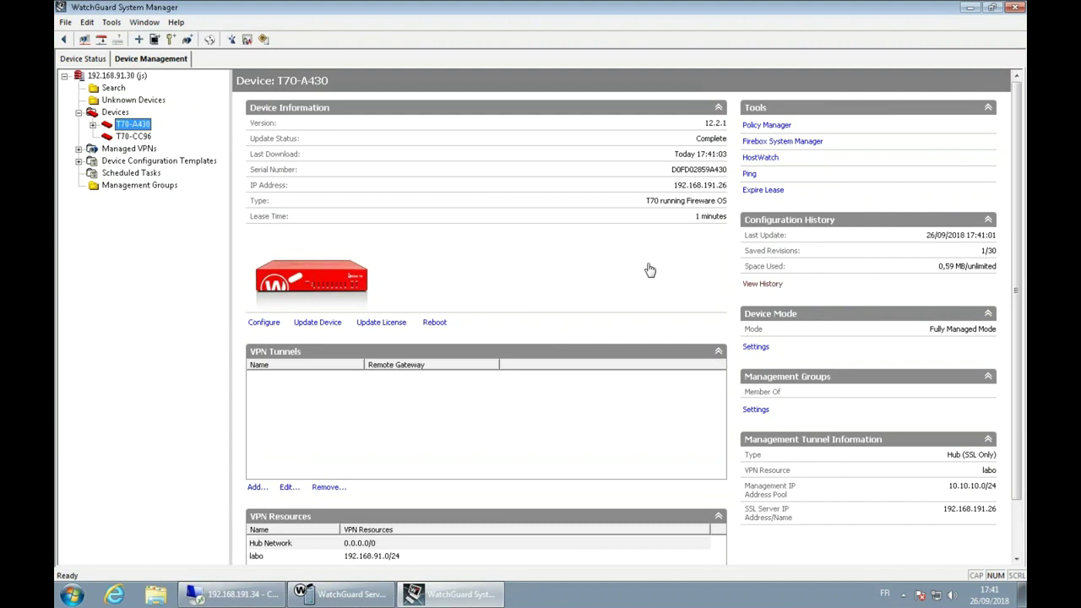
Step: Open the T70-A430 configuration in Policy Manager and check its available save options
right_click(134, 128)
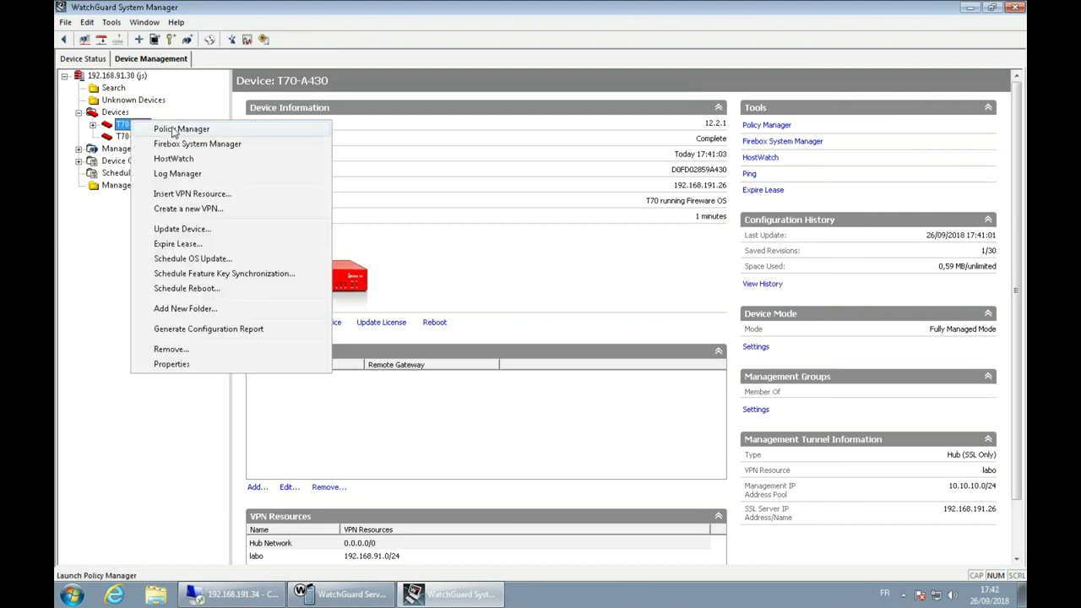
left_click(175, 129)
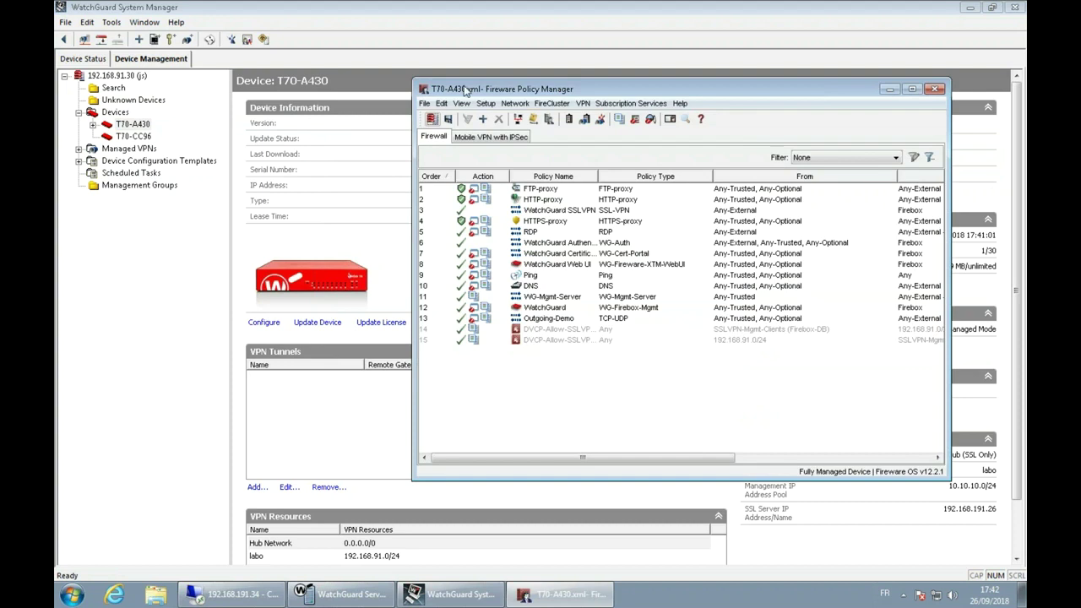
left_click(424, 103)
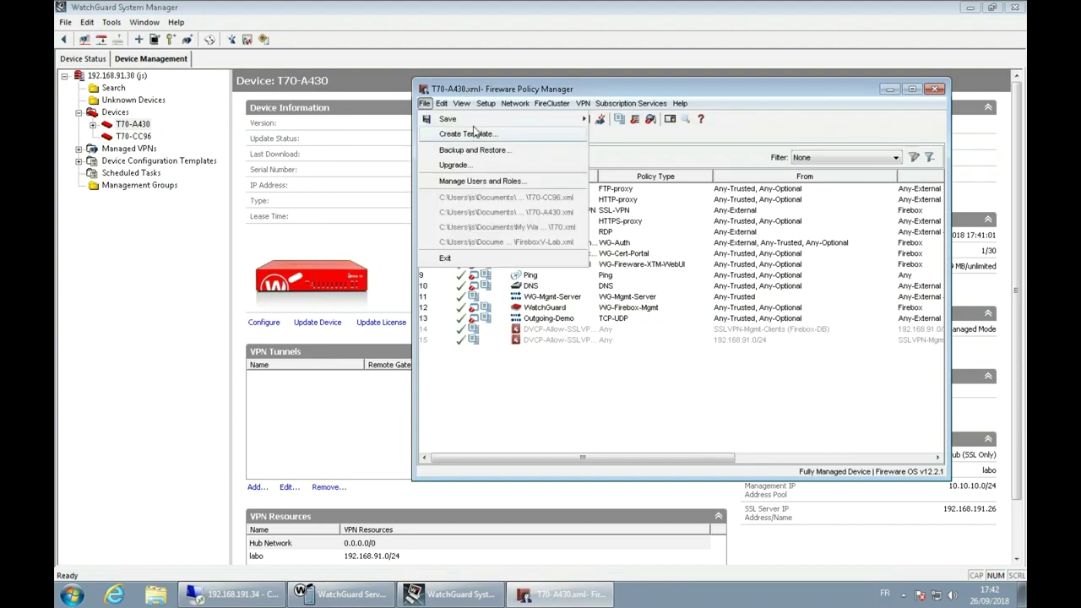
mouse_move(485, 123)
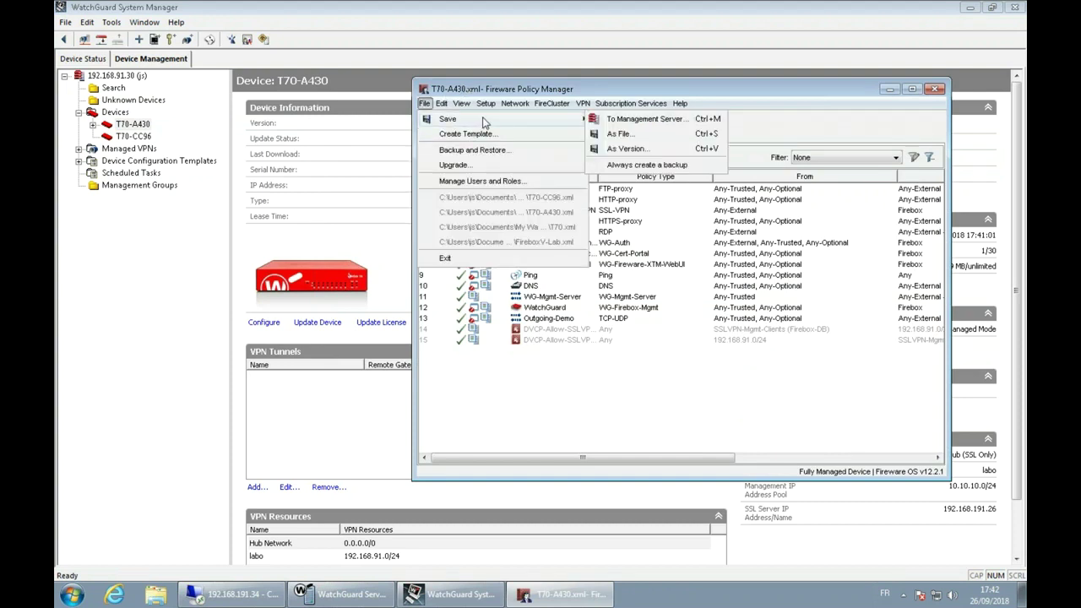
Step: Open the T70-CC96 configuration in Policy Manager and arrange it side by side with the T70-A430 configuration
left_click(137, 138)
right_click(137, 138)
left_click(187, 149)
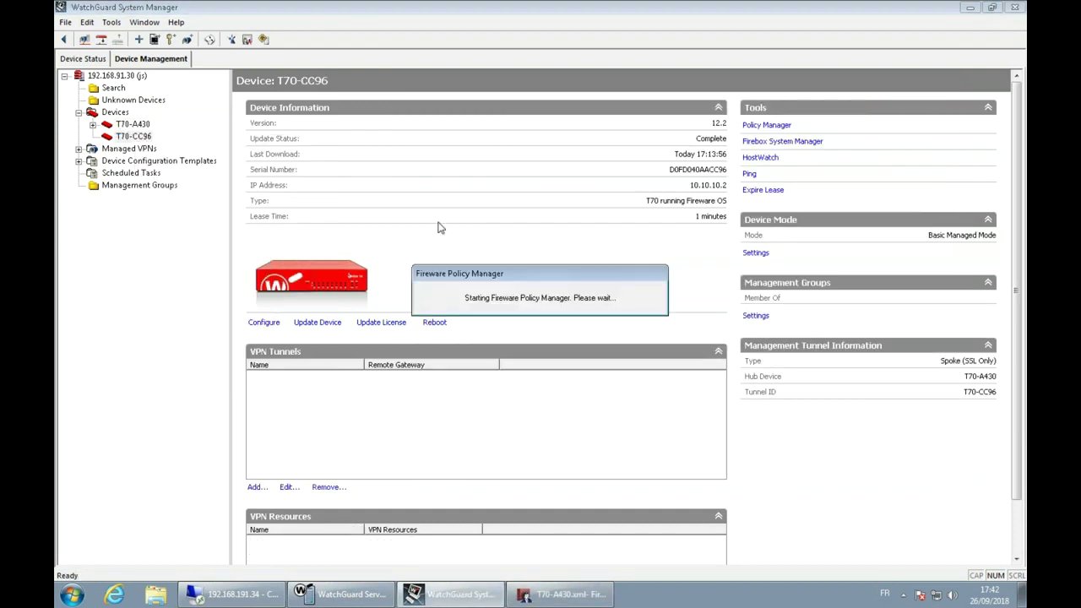
left_click(554, 594)
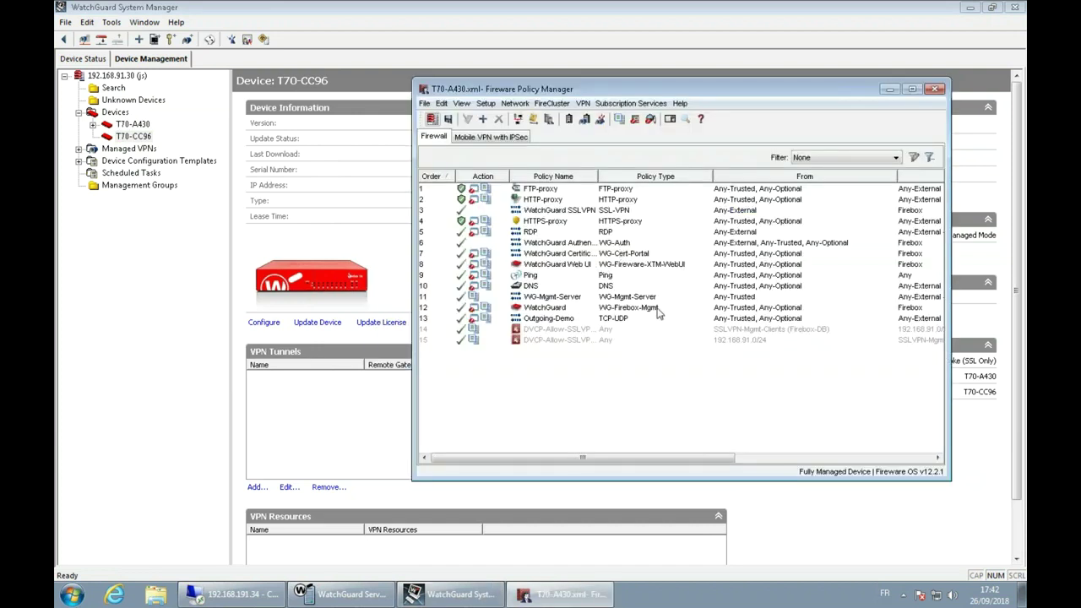
key("super+Right")
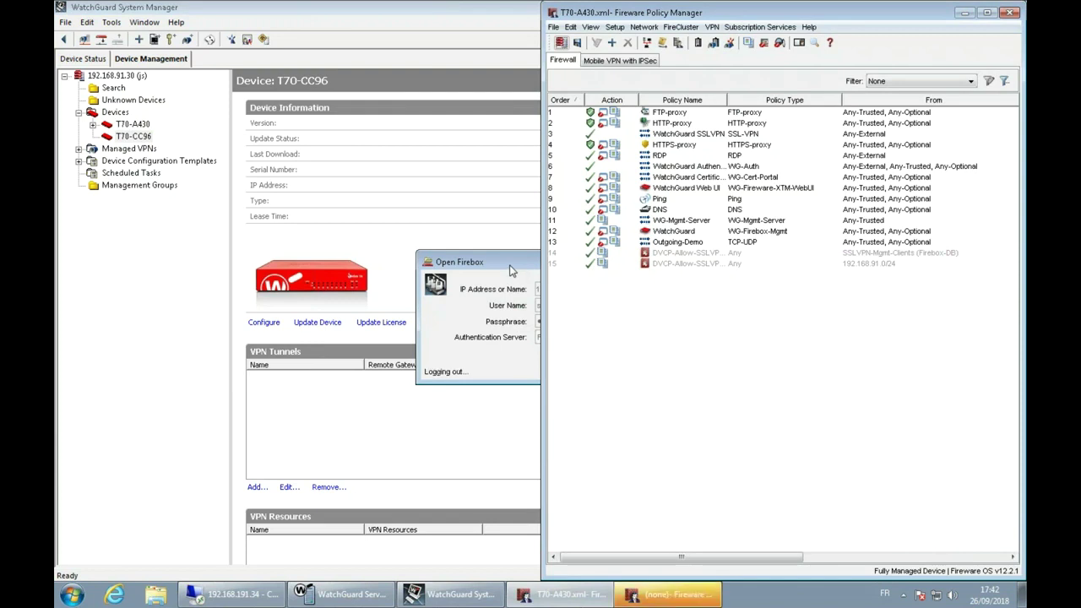
key("super+Left")
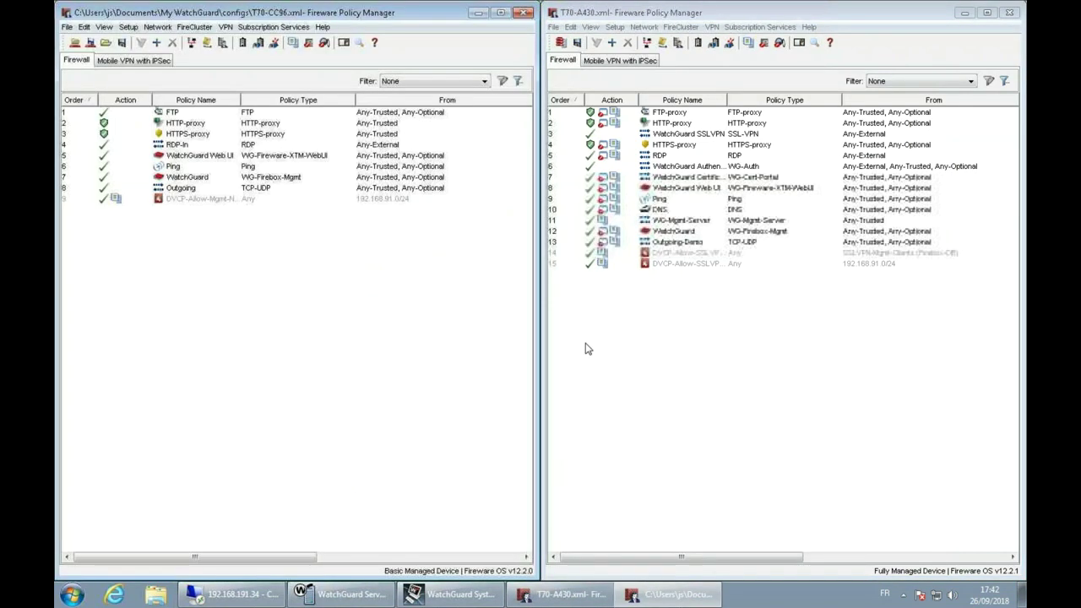
Step: Compare the save options of the T70-CC96 configuration with those of the T70-A430 configuration
left_click(67, 27)
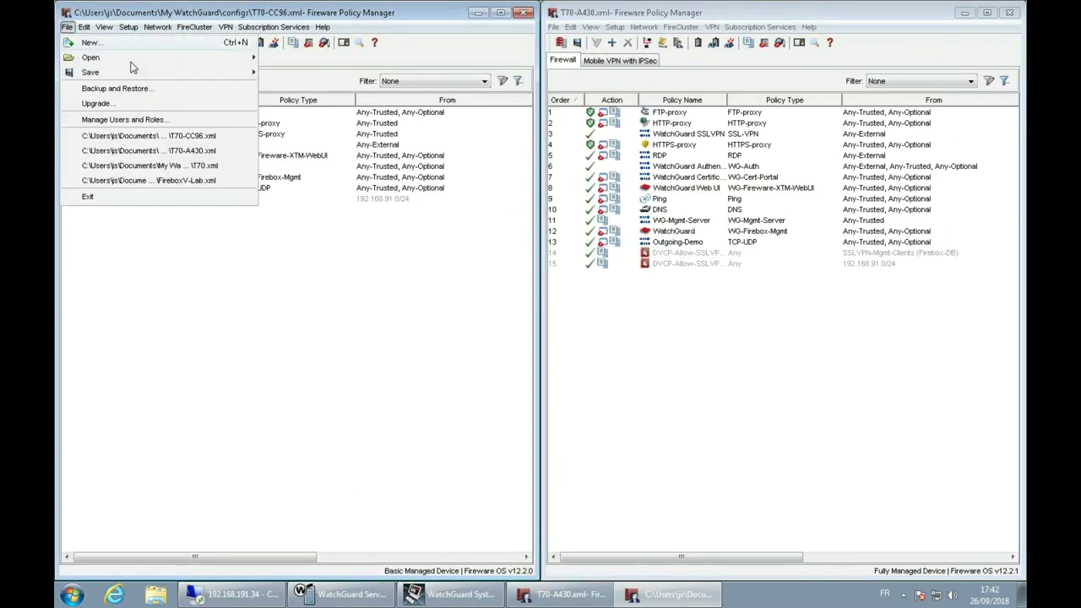
mouse_move(154, 73)
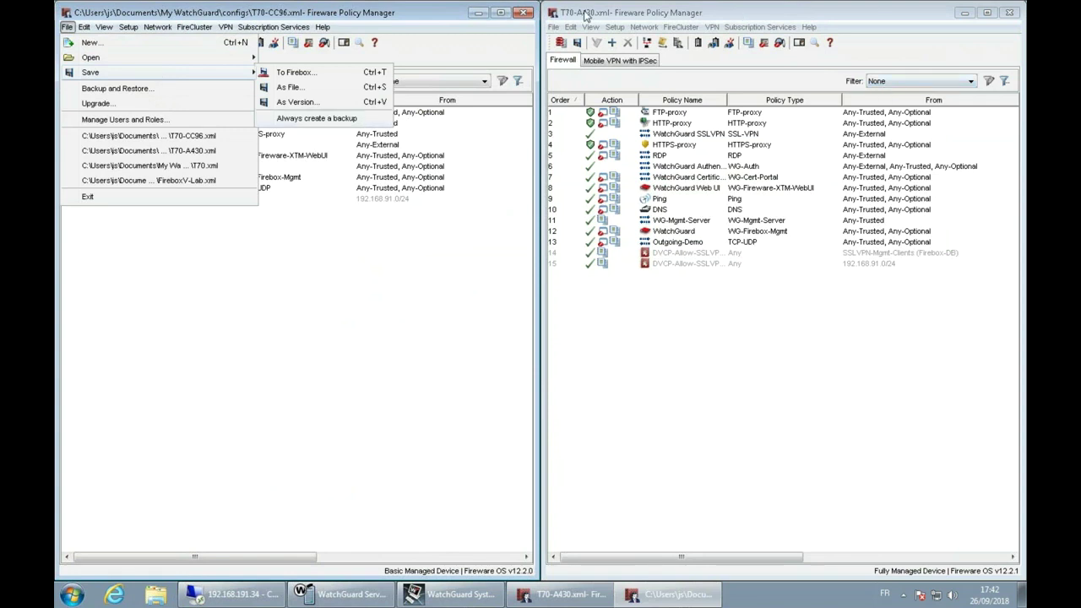
left_click(555, 27)
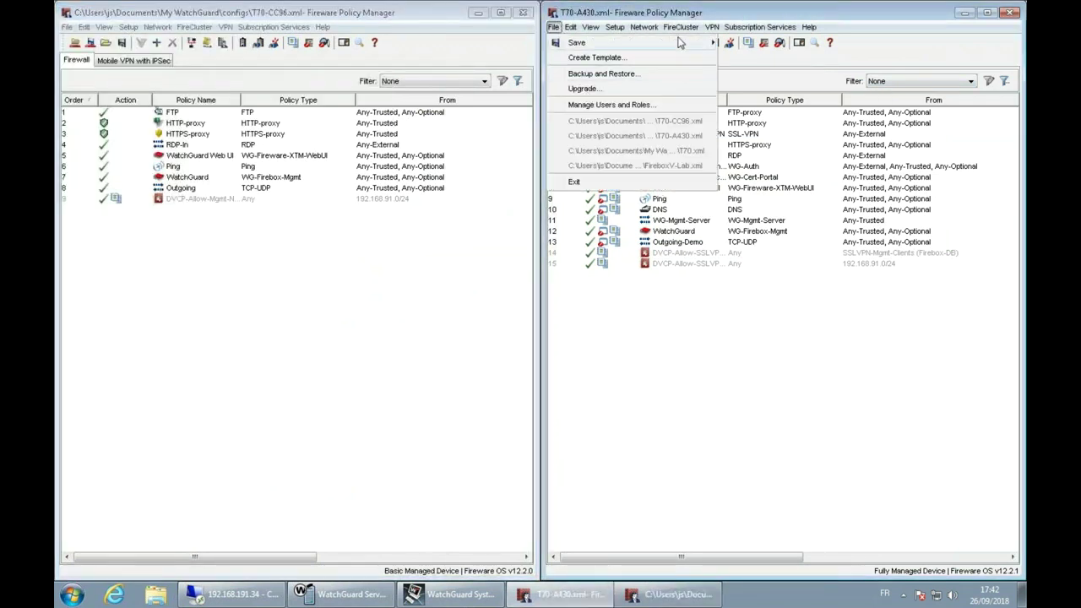
mouse_move(679, 42)
left_click(768, 445)
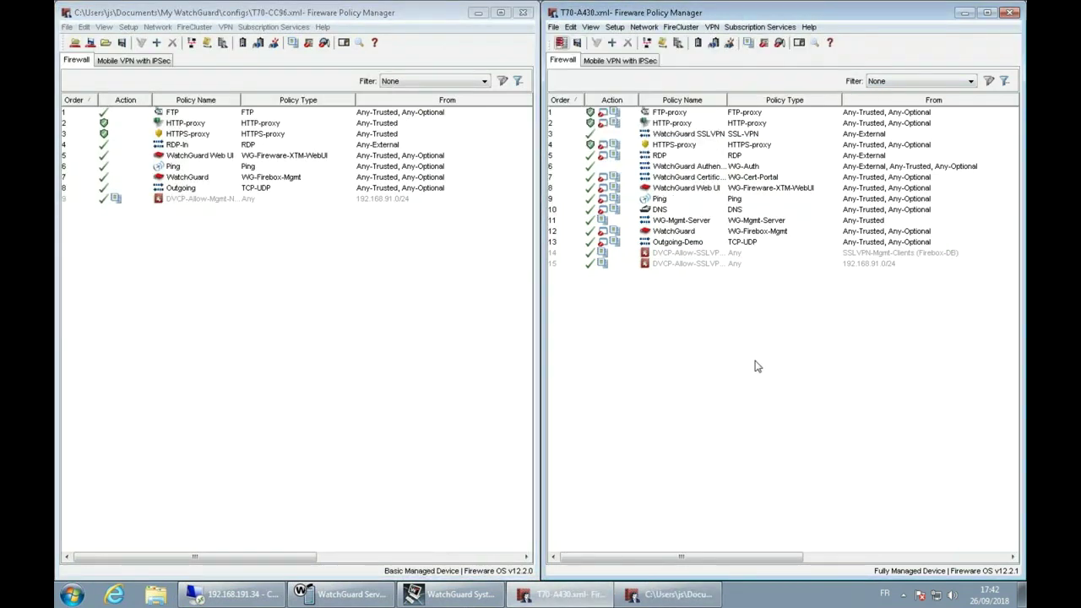
Step: Save a copy of the unchanged T70-A430 configuration to the Management Server
left_click(555, 28)
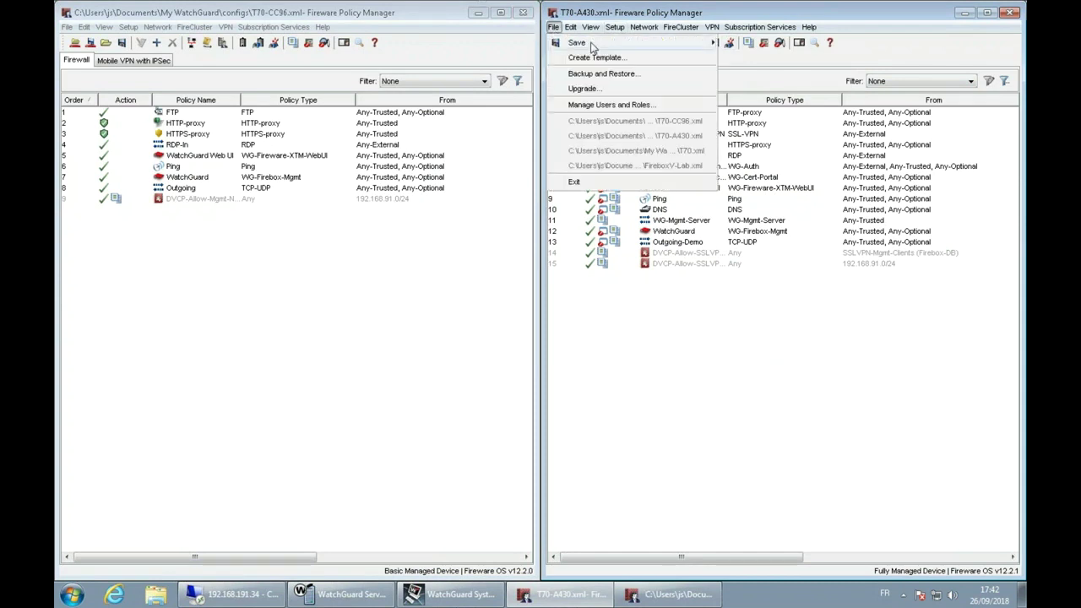
mouse_move(667, 43)
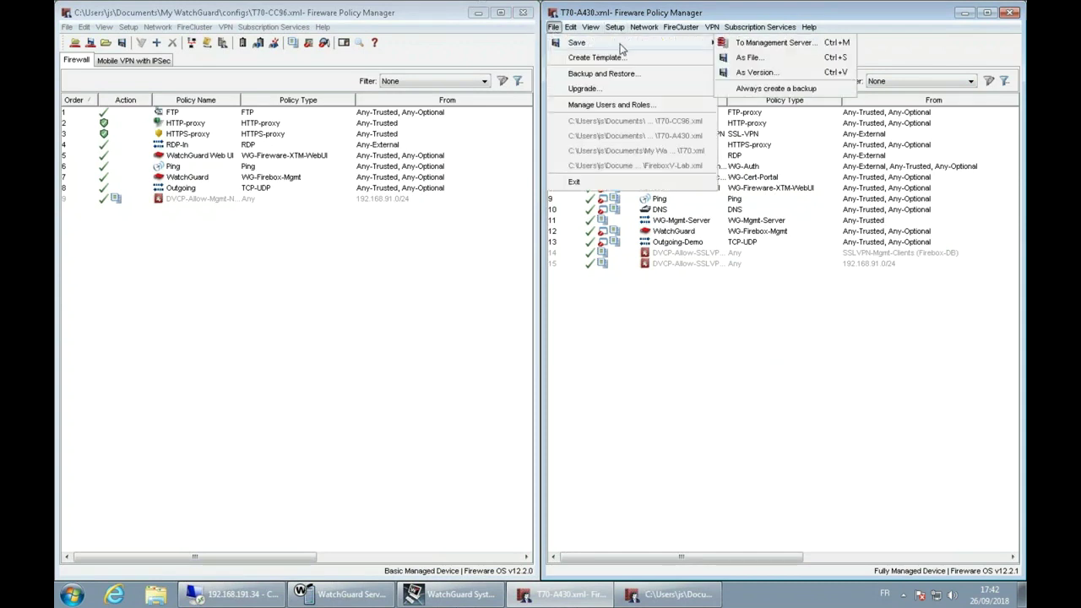
left_click(757, 44)
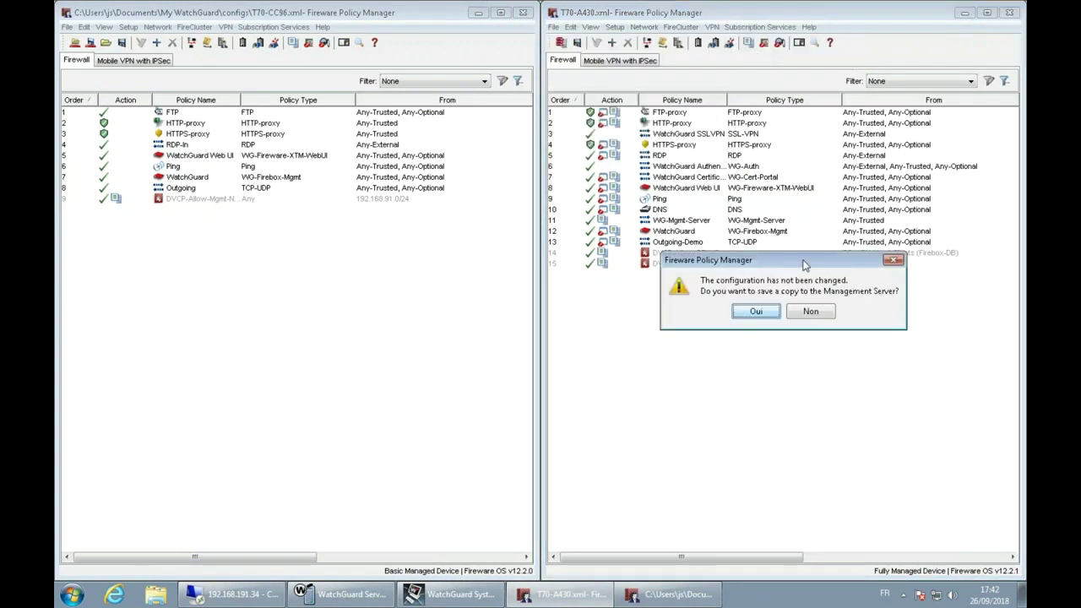
left_click(756, 312)
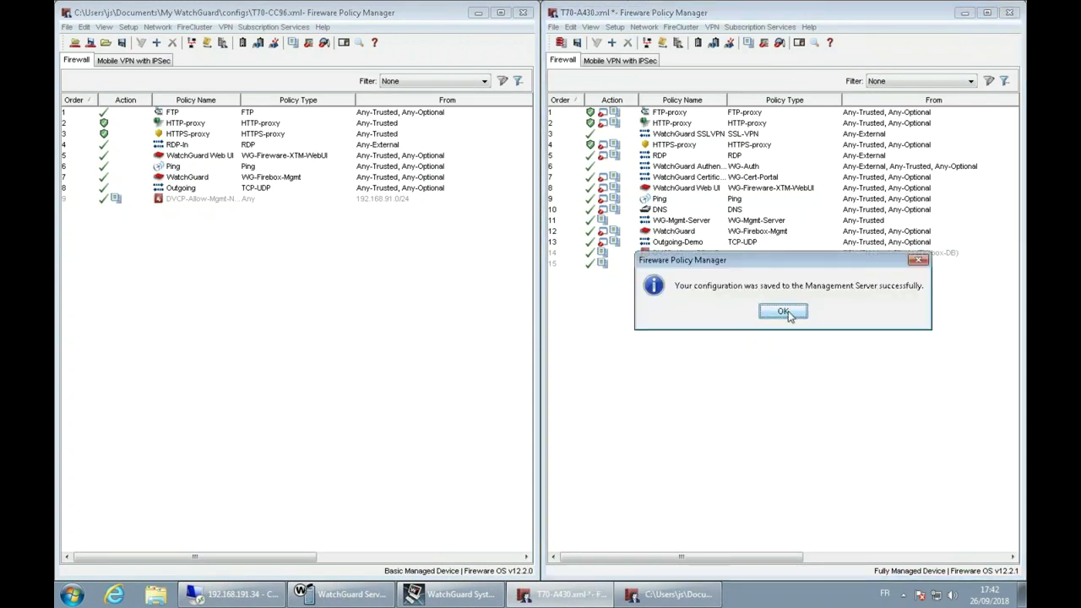
left_click(762, 313)
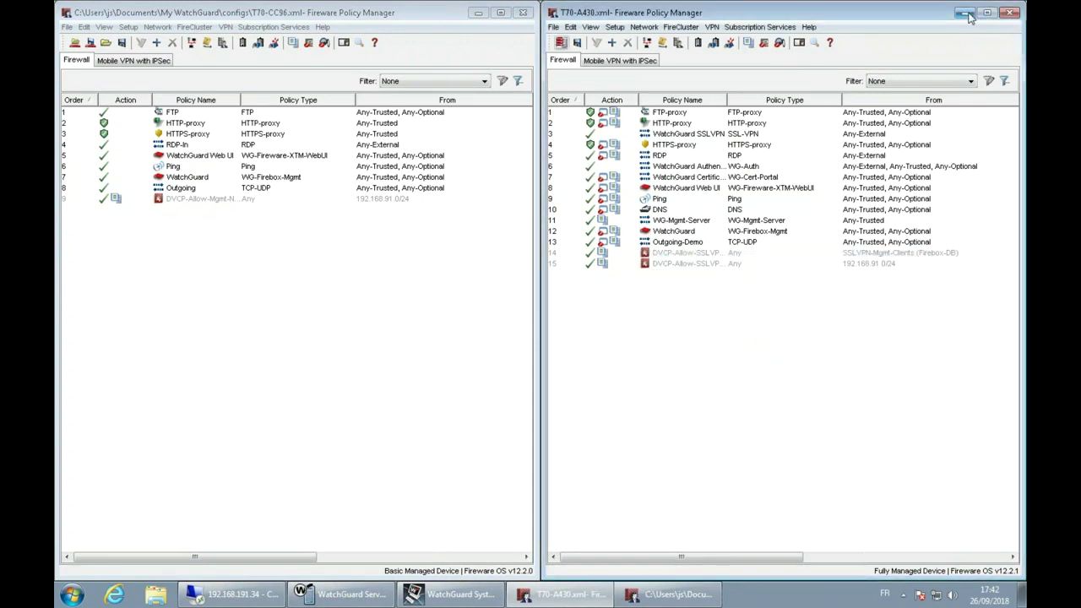
left_click(553, 27)
mouse_move(612, 44)
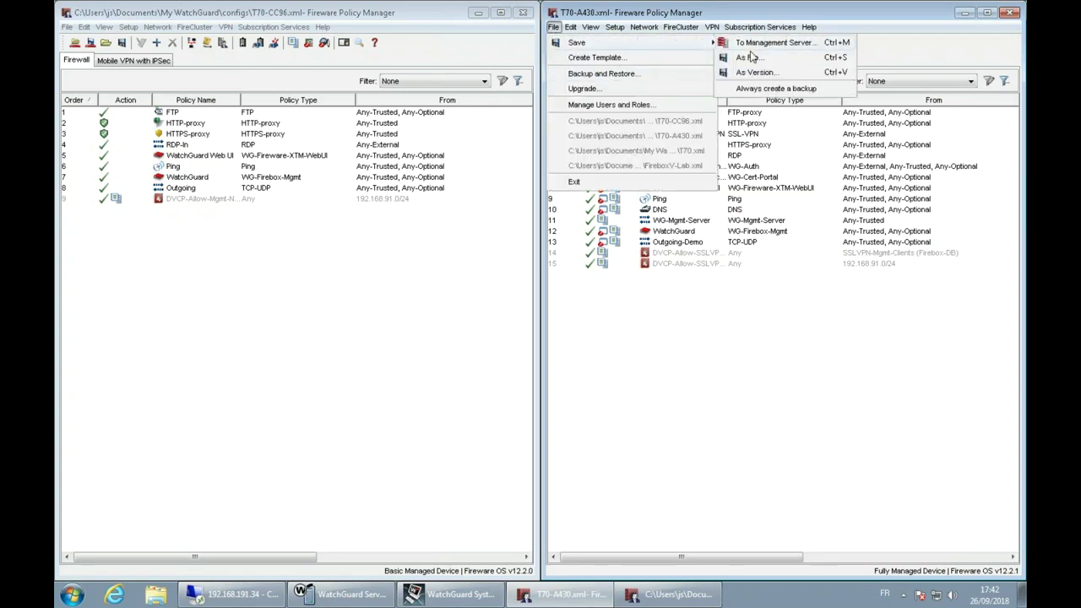
left_click(764, 43)
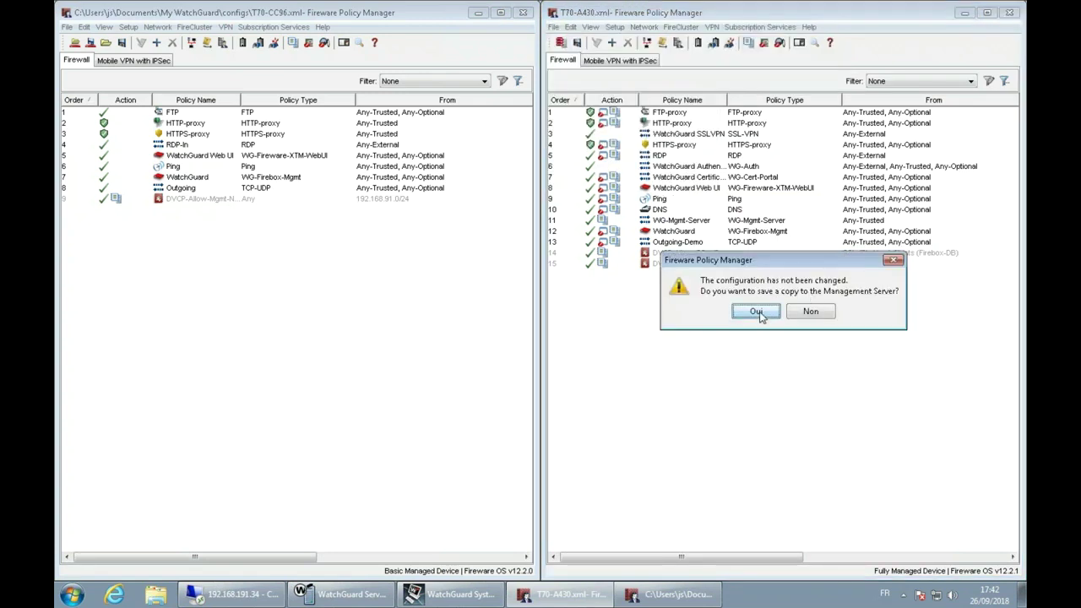
left_click(812, 312)
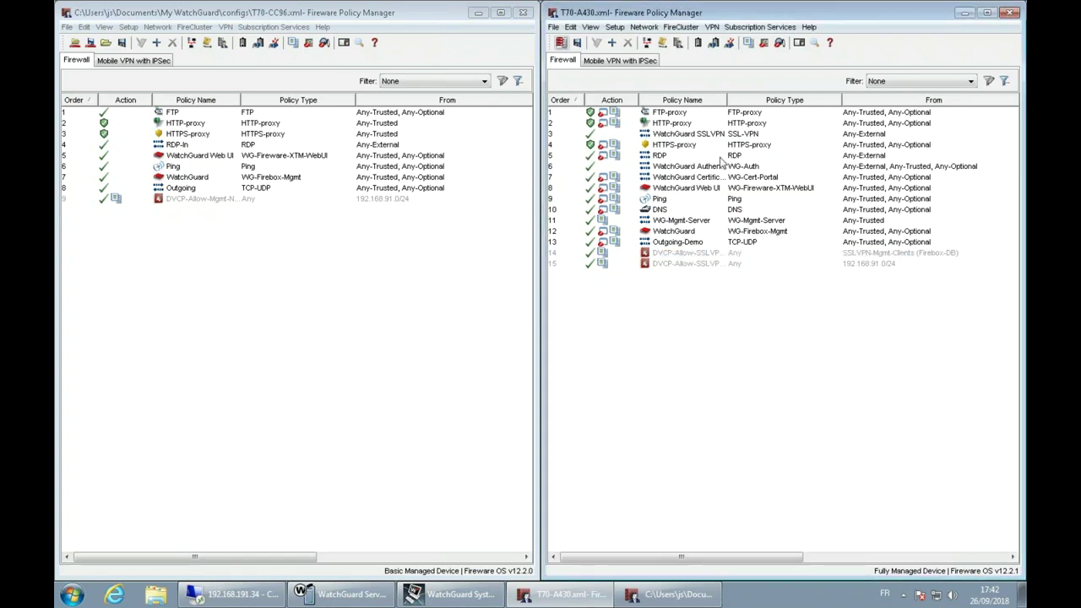
Step: Rename the DNS policy in the T70-A430 configuration to "DNS." and confirm the name change
double_click(661, 209)
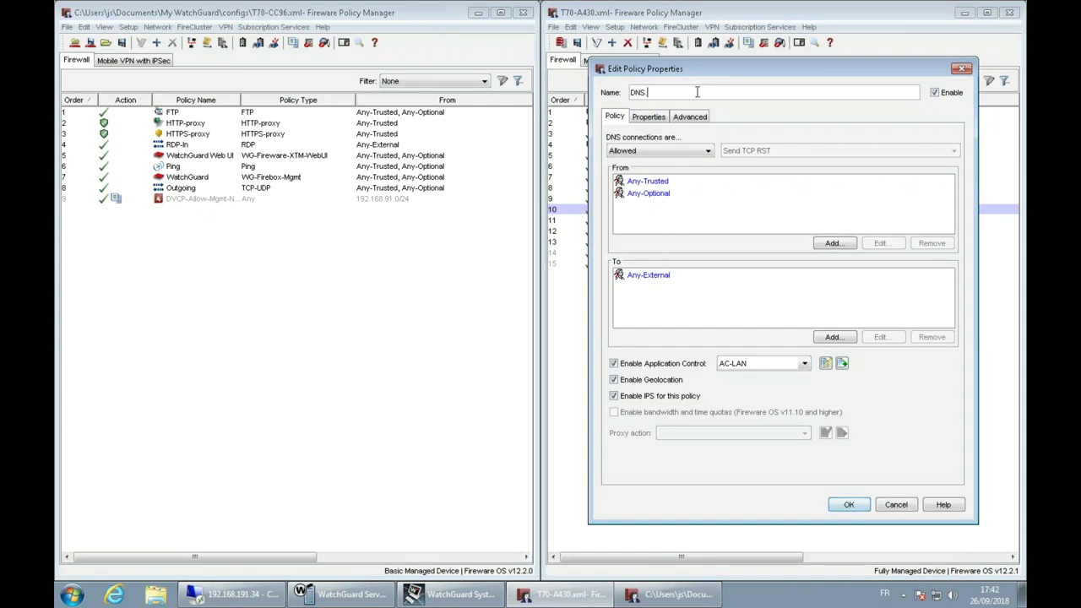
left_click(848, 504)
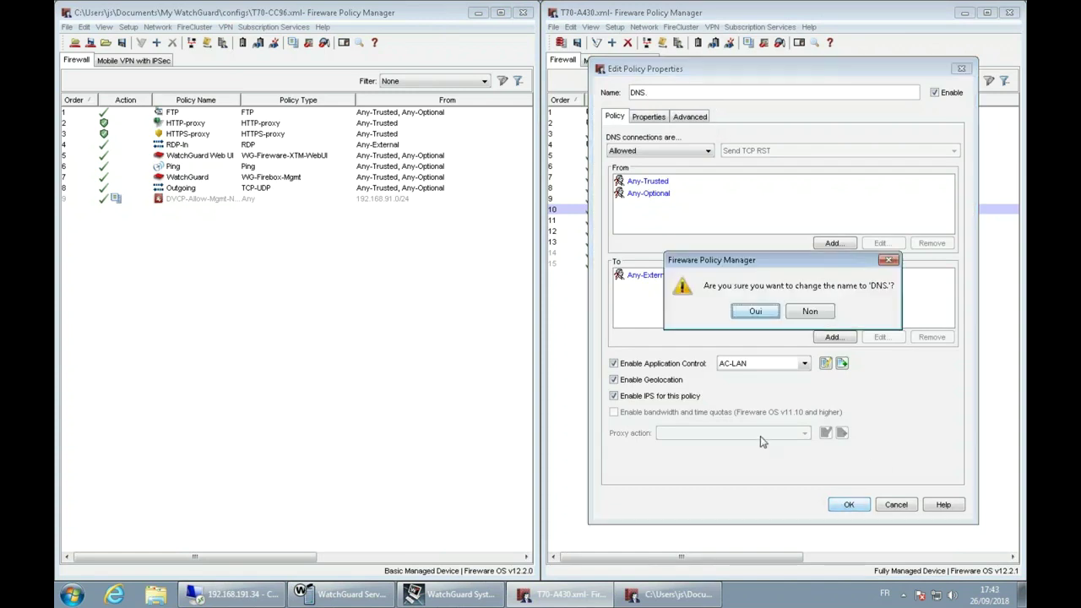
left_click(755, 312)
Step: Save the modified T70-A430 configuration to the Management Server with the device updated immediately
key("ctrl+s")
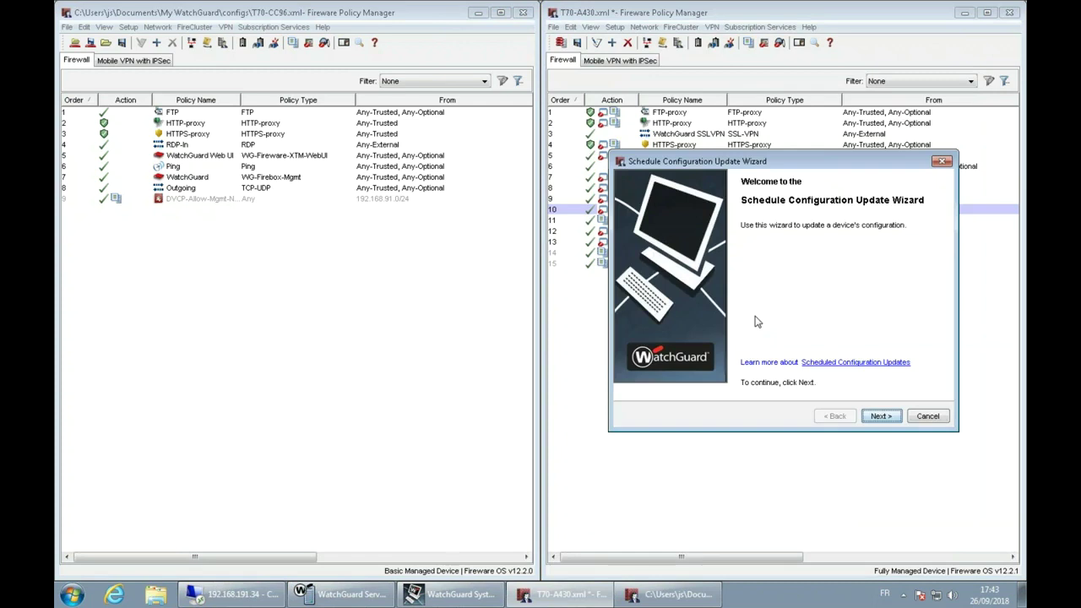
left_click(881, 416)
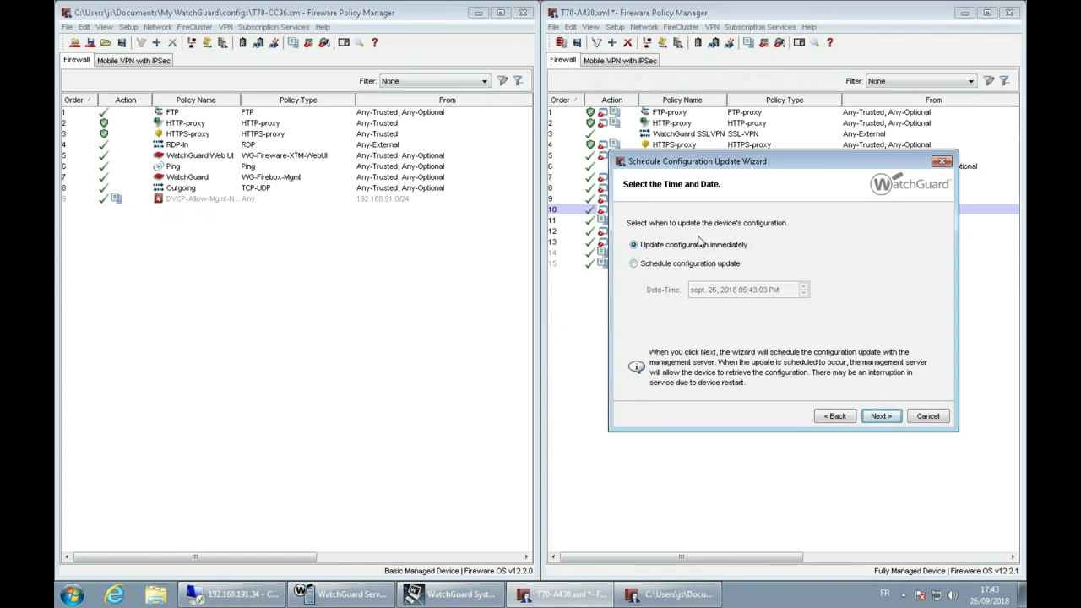
left_click(685, 266)
left_click(684, 245)
left_click(880, 415)
left_click(882, 416)
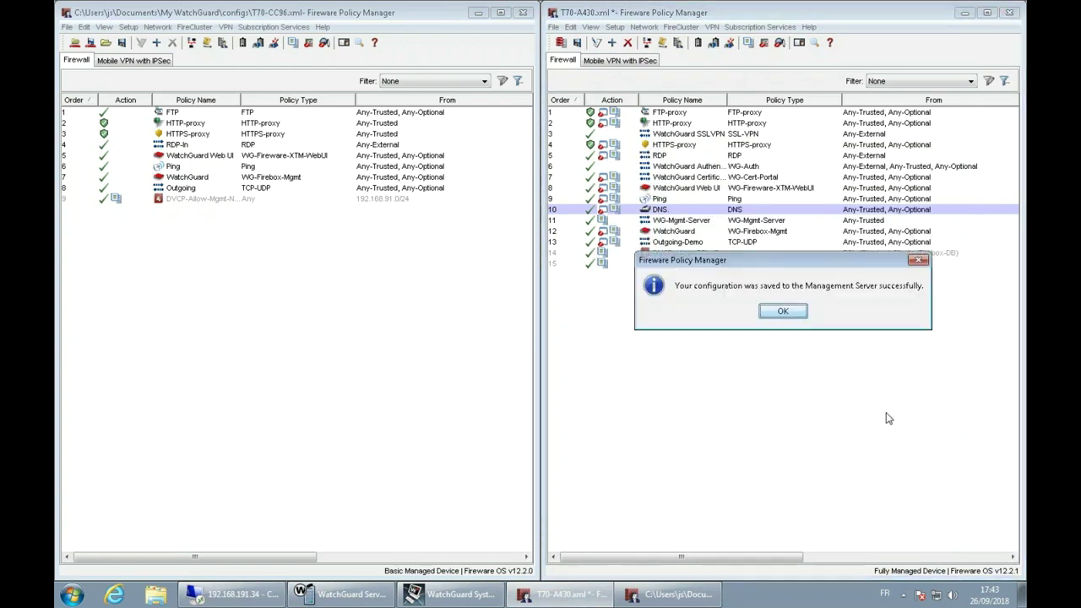
left_click(781, 311)
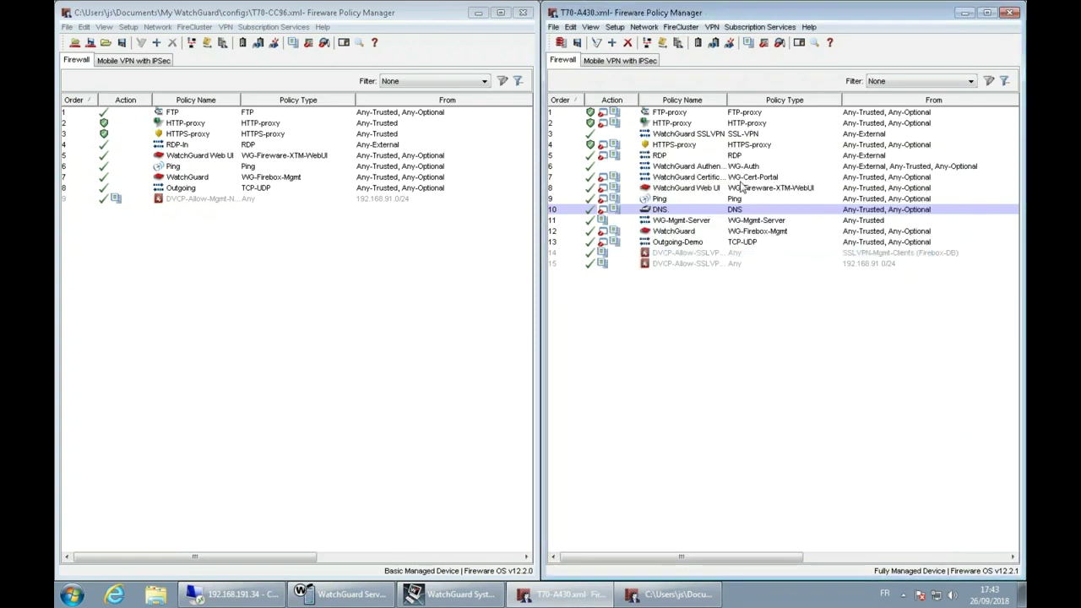
Step: Close both Policy Manager configurations and review the T70-A430 and T70-CC96 device pages in WatchGuard System Manager
left_click(1010, 12)
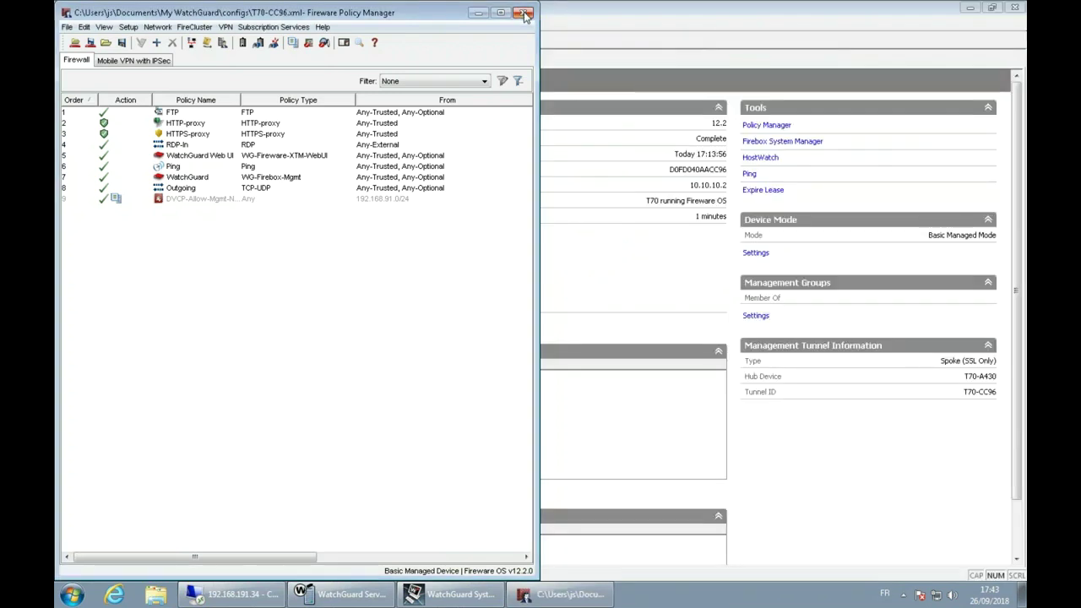
left_click(523, 13)
left_click(133, 125)
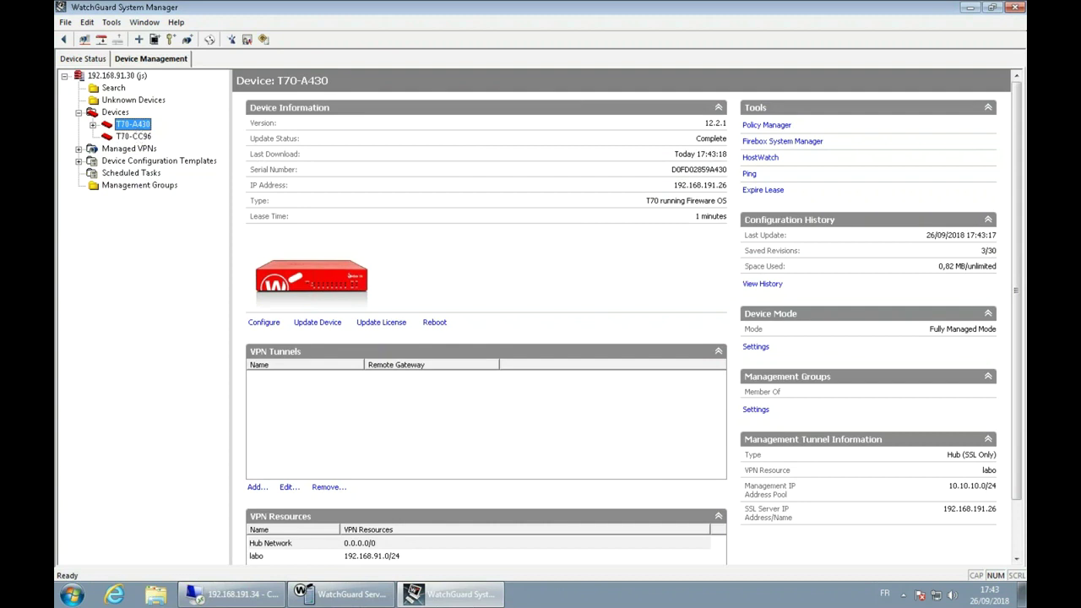
left_click(134, 137)
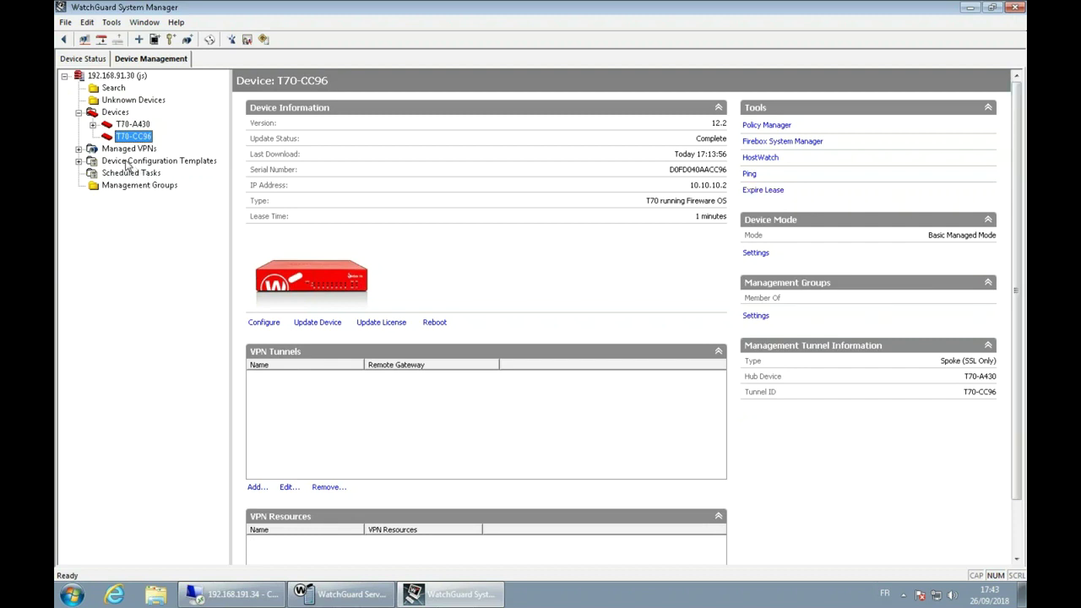
Step: Look up the Firebox_OS_T70_12_2_1 installer in the Downloads folder, and return to the T70-CC96 device page
left_click(159, 598)
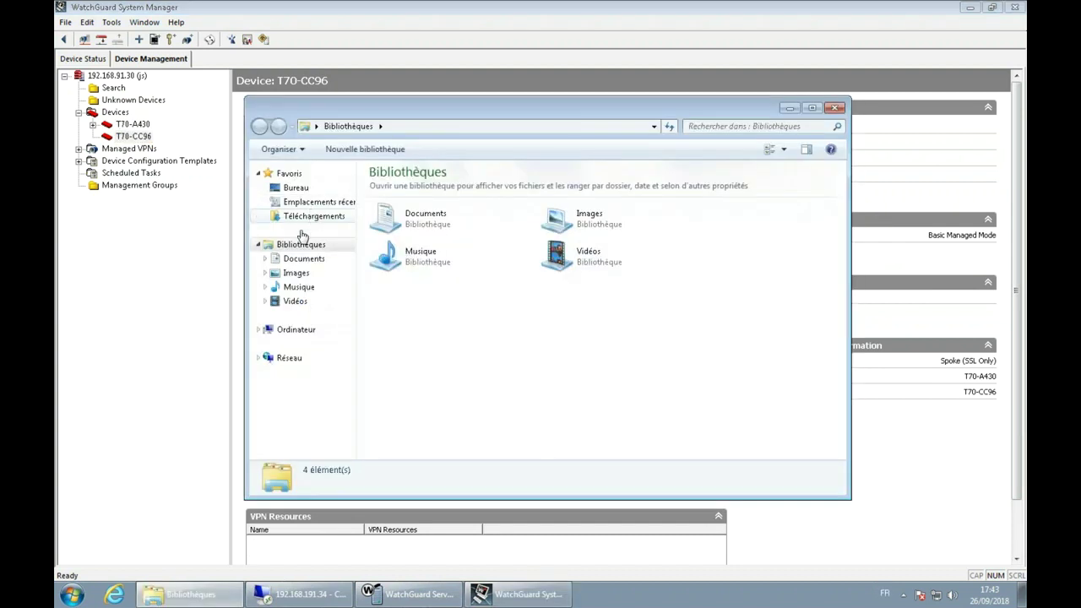
left_click(313, 217)
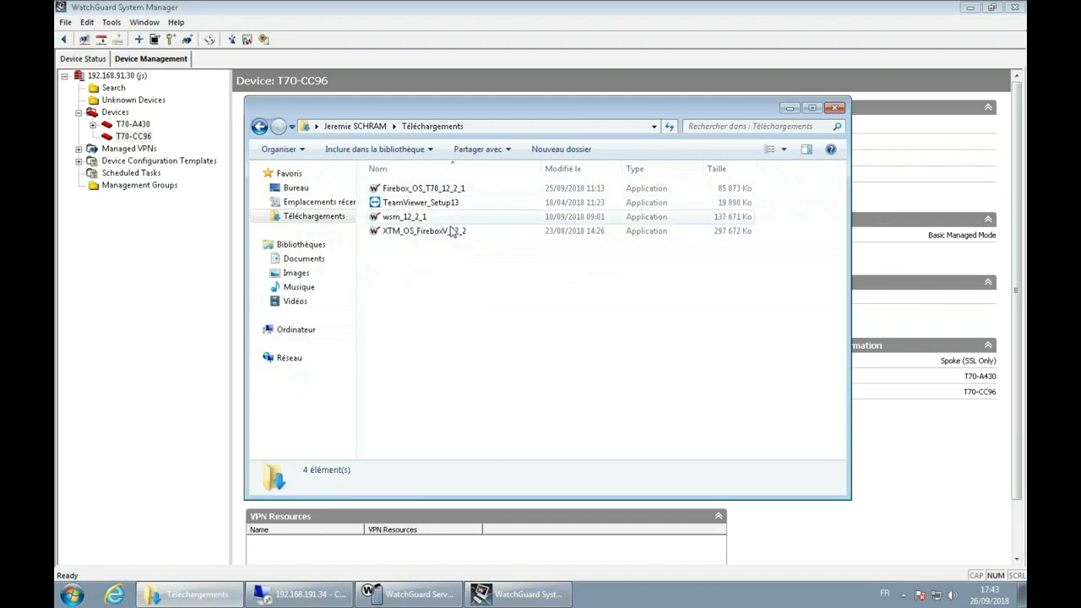
left_click(444, 188)
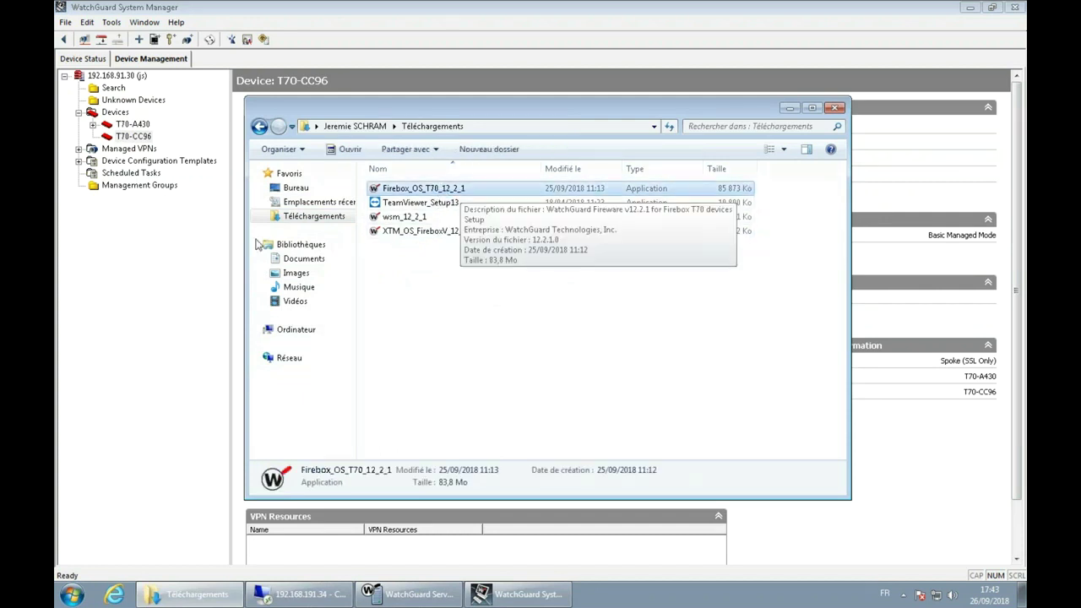
left_click(157, 135)
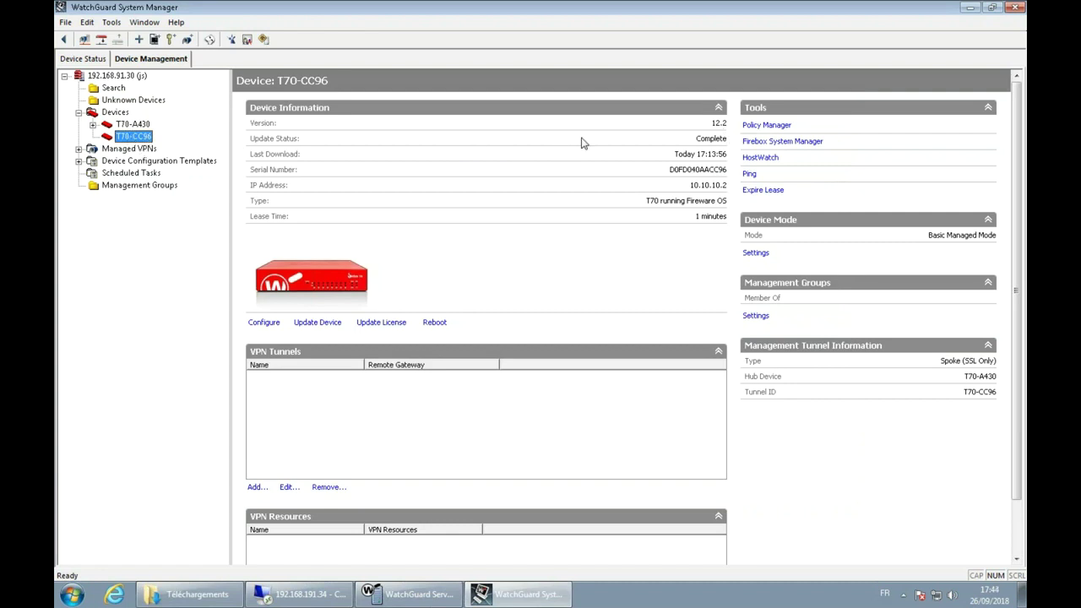
Step: Start an OS update for T70-CC96 and choose the T70 (English) Fireware OS v12.2.1 build 572649
right_click(126, 140)
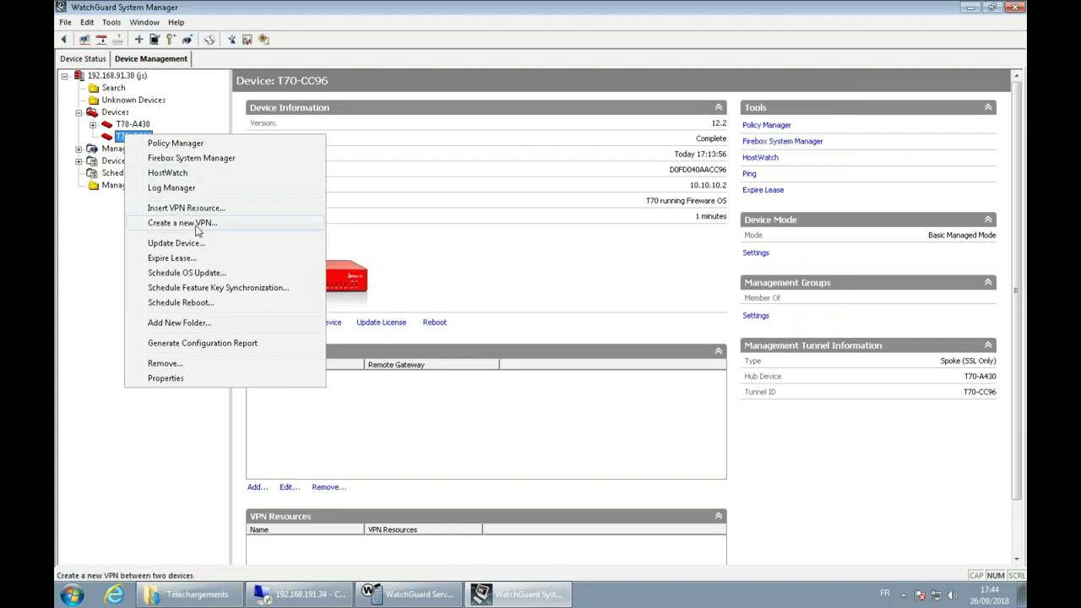
left_click(191, 274)
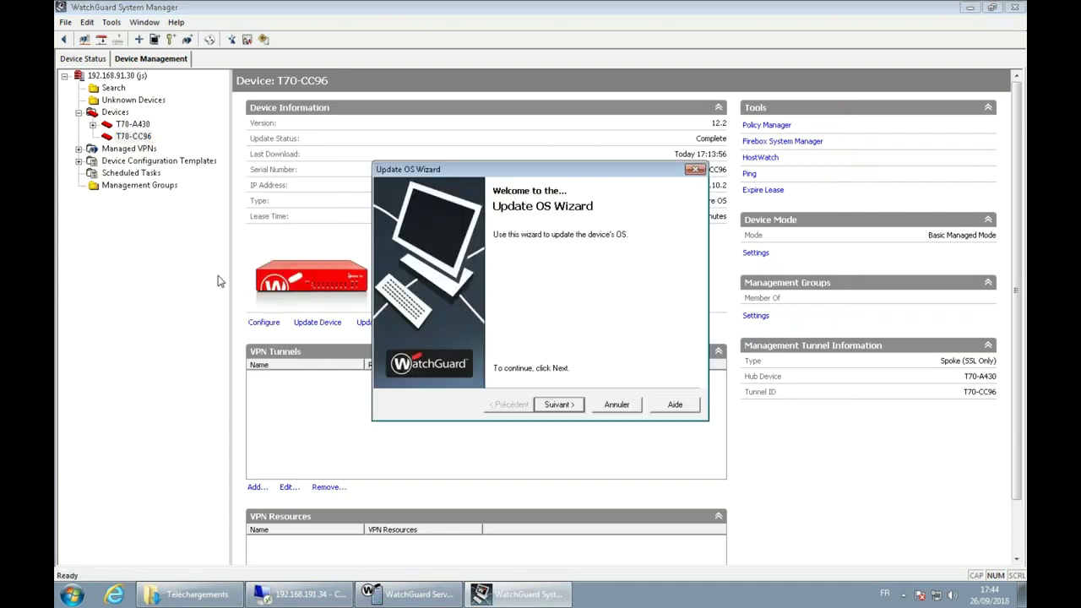
left_click(558, 404)
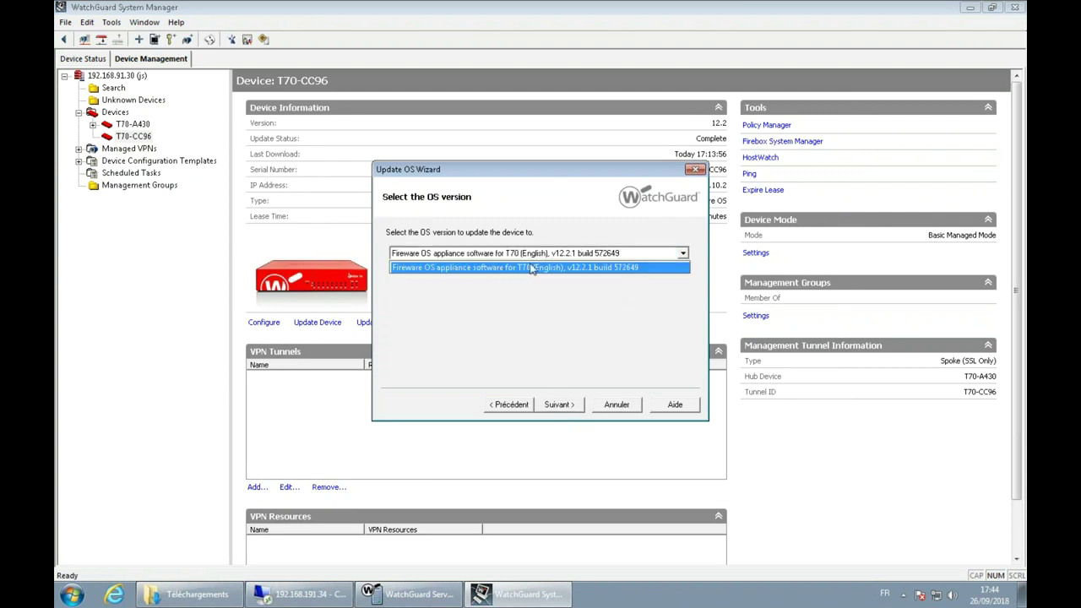
left_click(601, 268)
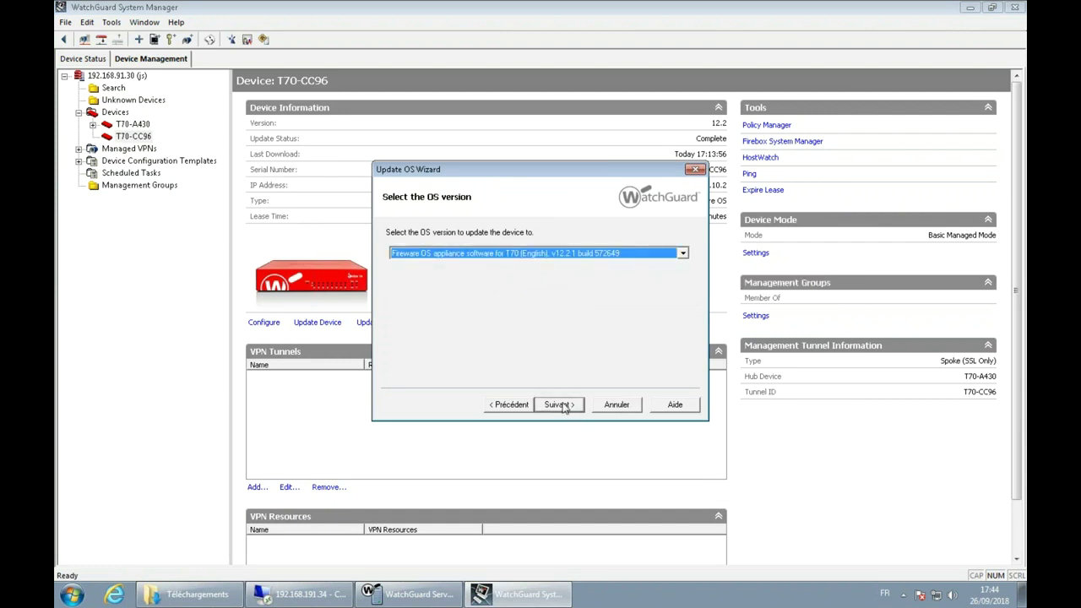
left_click(557, 405)
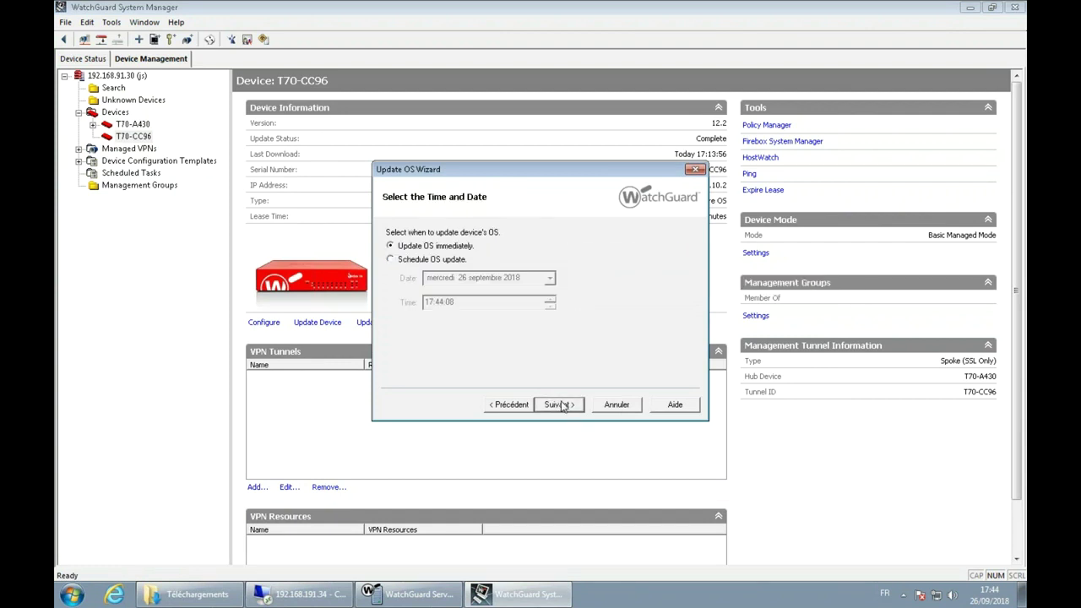
Step: Schedule the T70-CC96 OS update for 26 September 2018 at 17:46 and complete the Update OS Wizard
left_click(441, 259)
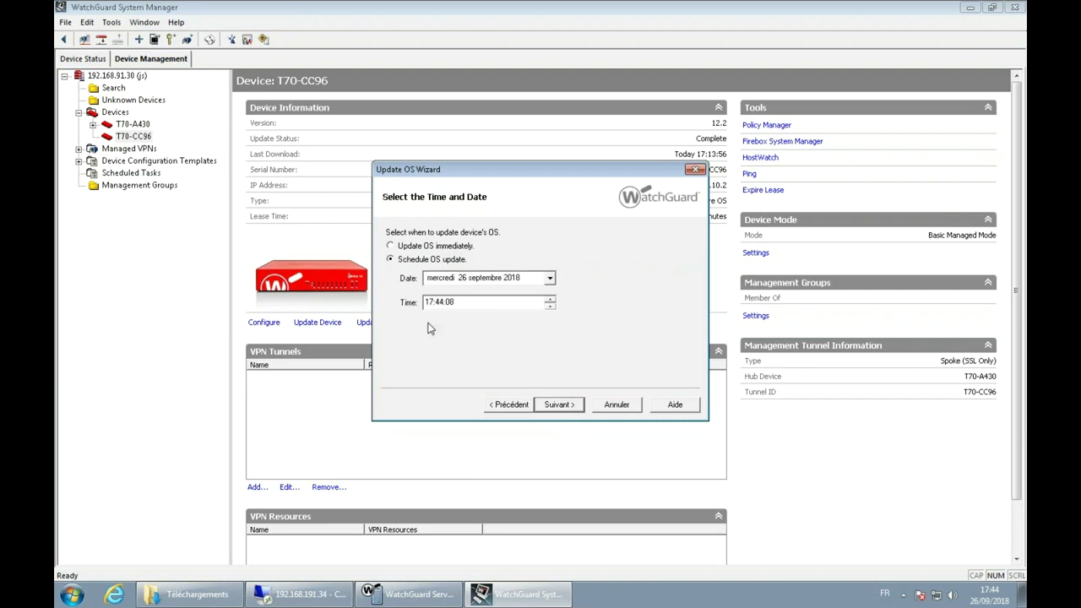
left_click(414, 246)
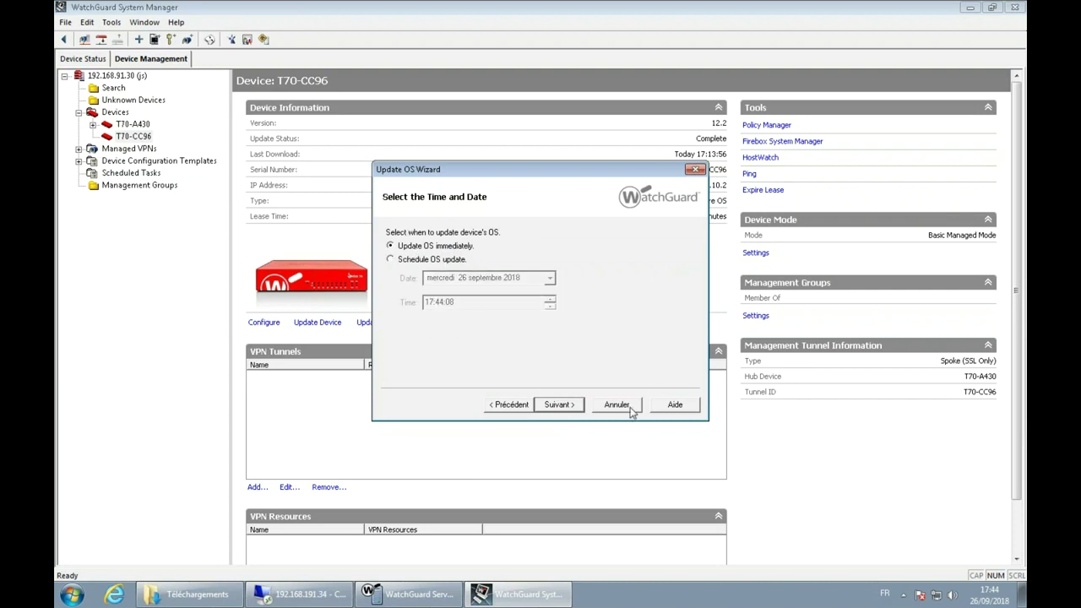
left_click(559, 405)
left_click(509, 404)
left_click(418, 260)
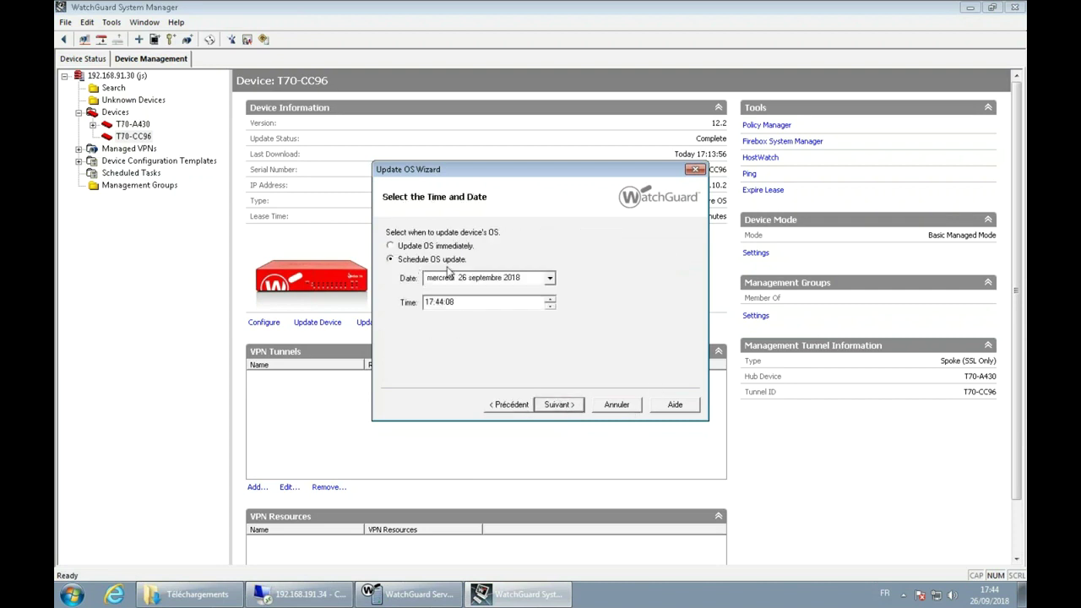
left_click(441, 302)
type("46")
left_click(558, 404)
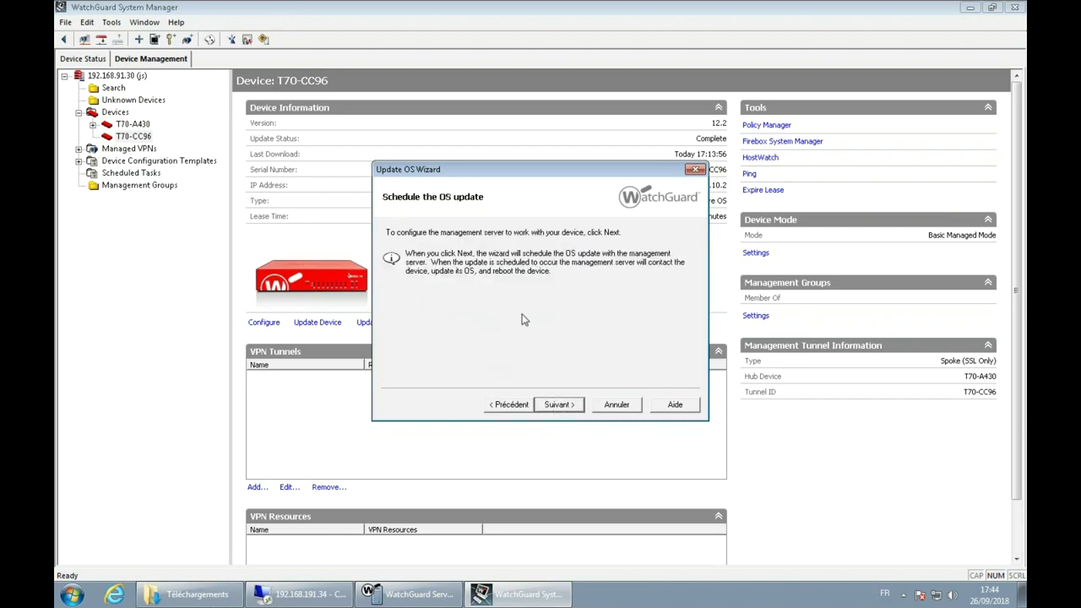
left_click(558, 404)
left_click(559, 404)
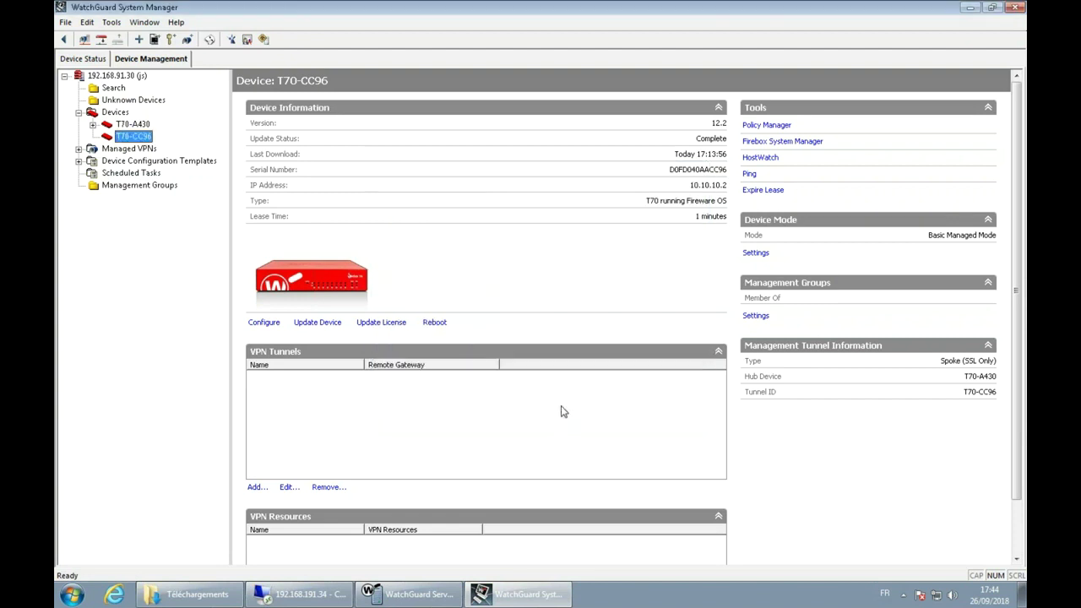
Step: Check the T70-CC96 upgrade task among the scheduled tasks and look at the actions available for T70-A430
left_click(131, 173)
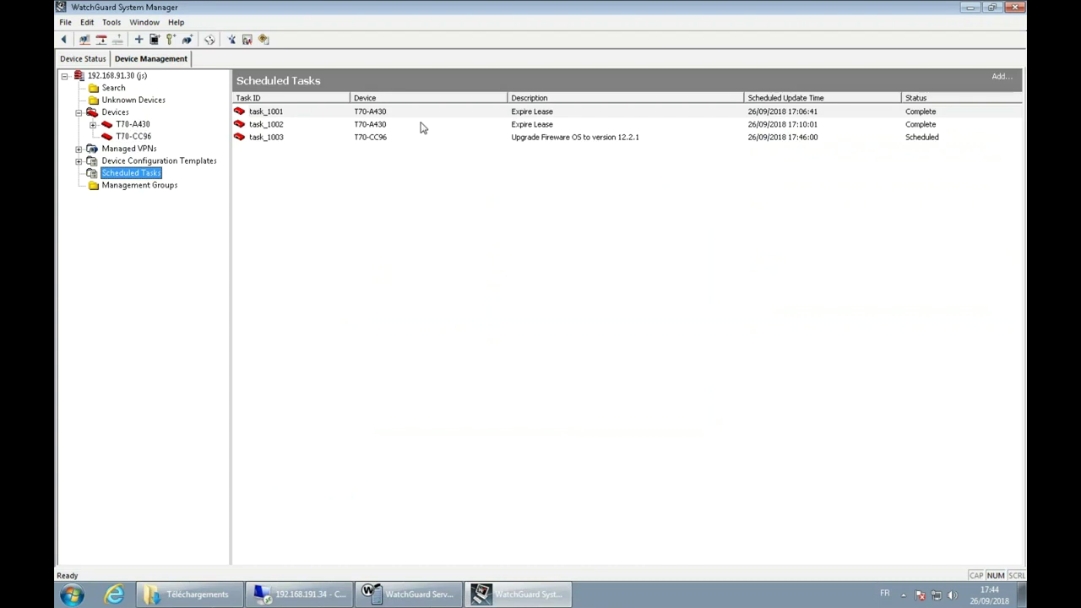
left_click(275, 139)
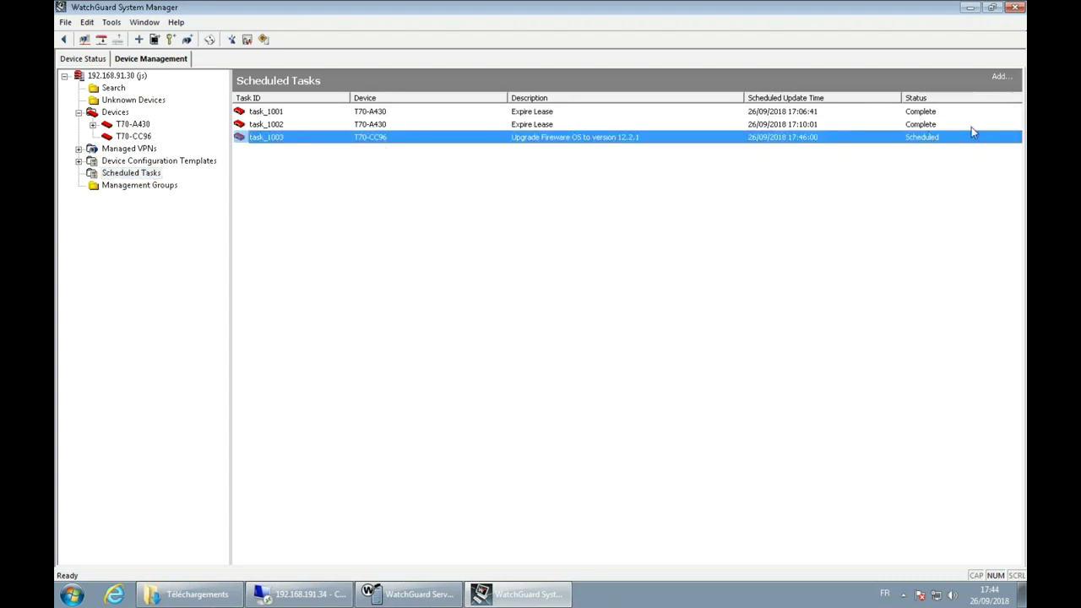
left_click(132, 125)
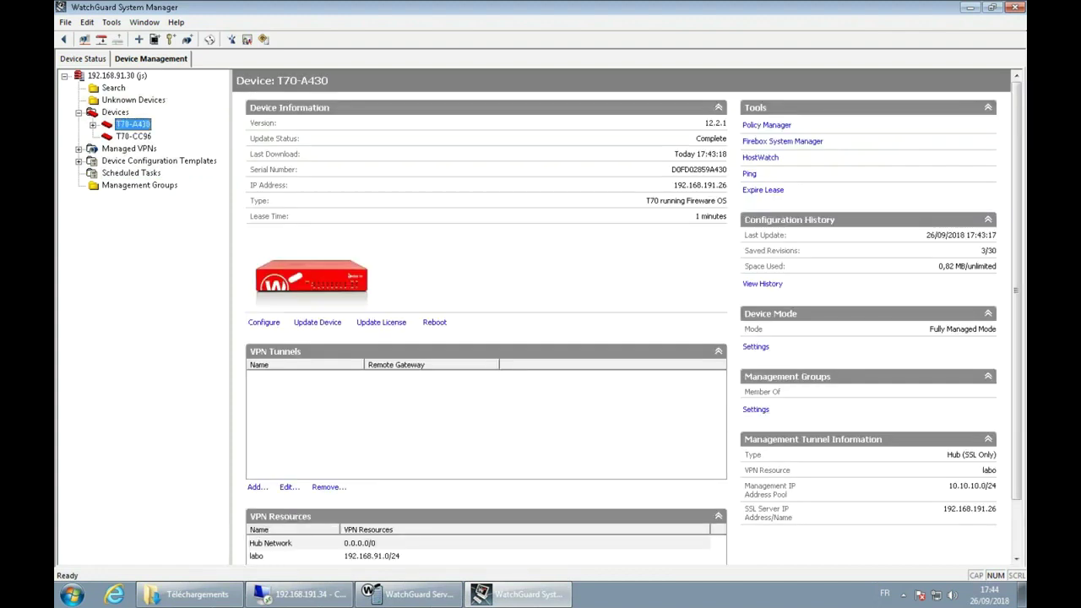
right_click(133, 125)
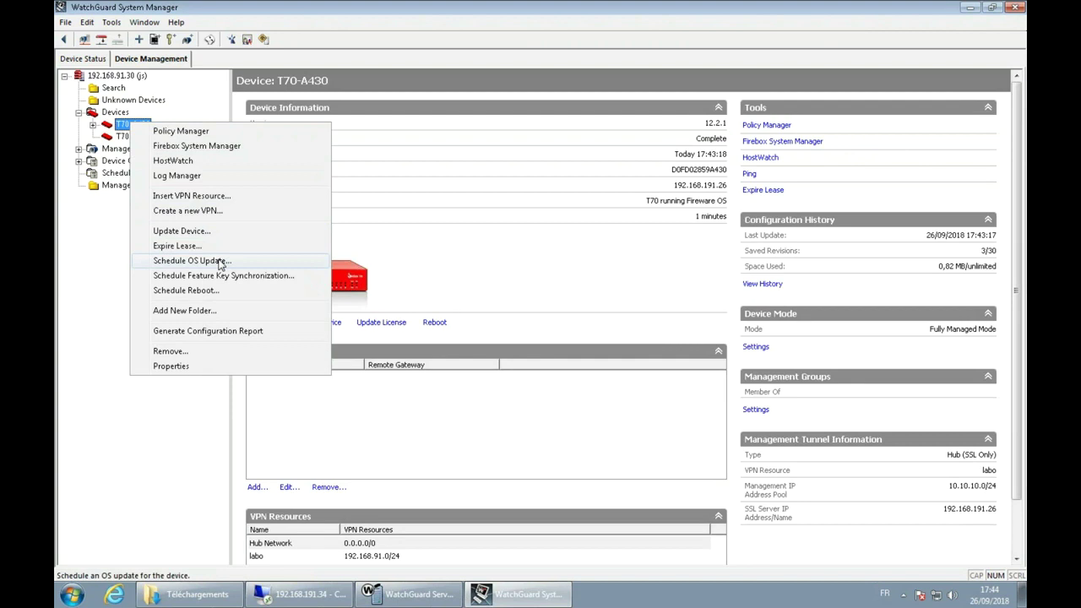
Step: Compare revision 3 of the T70-A430 configuration history against its previous version and review the difference report
left_click(766, 284)
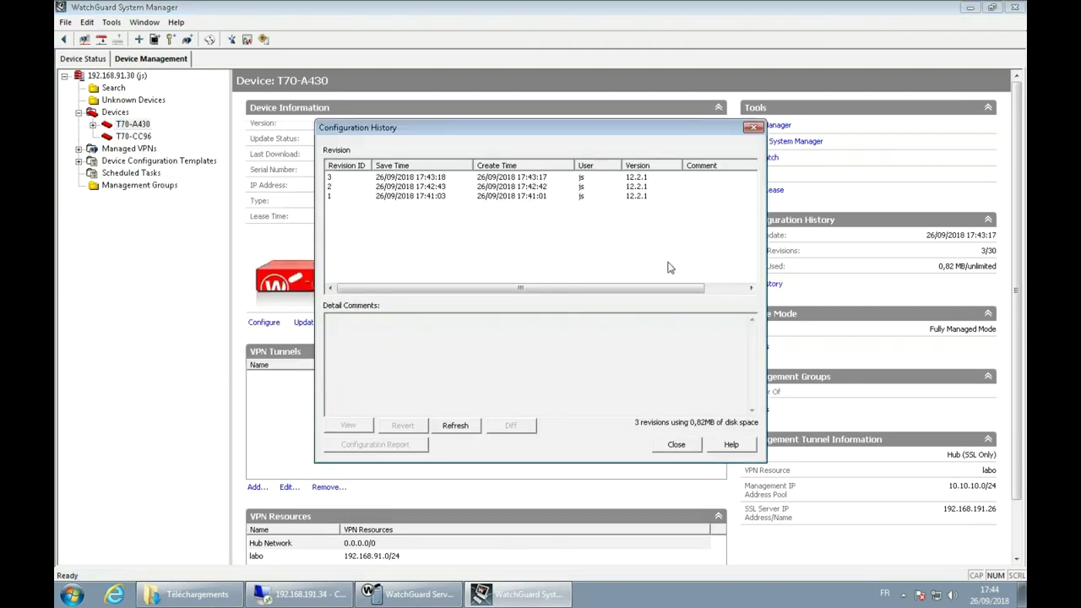
left_click(493, 179)
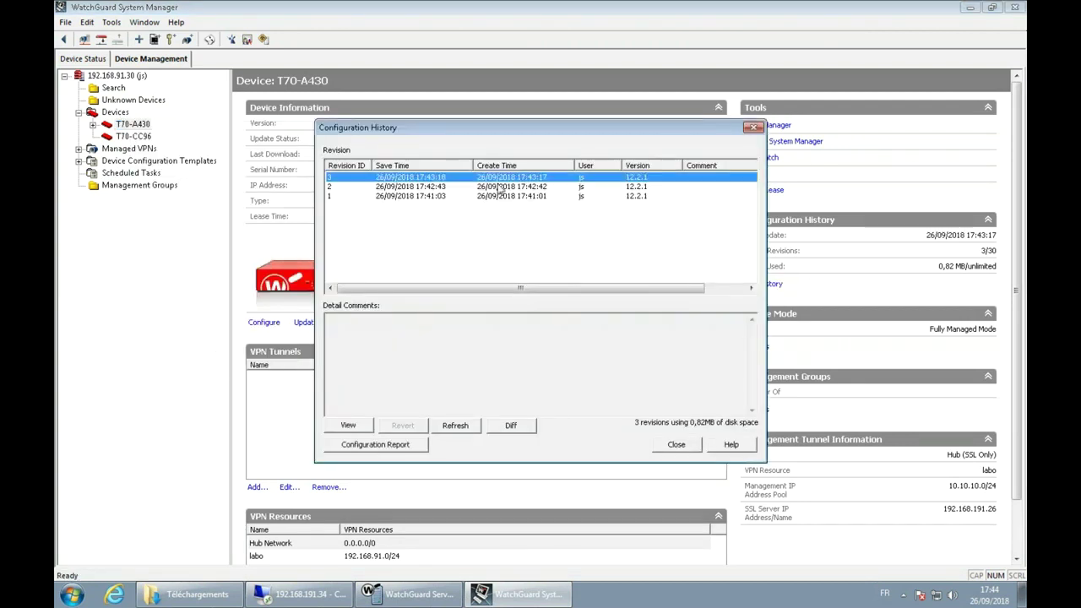
left_click(510, 189)
left_click(522, 178)
left_click(511, 425)
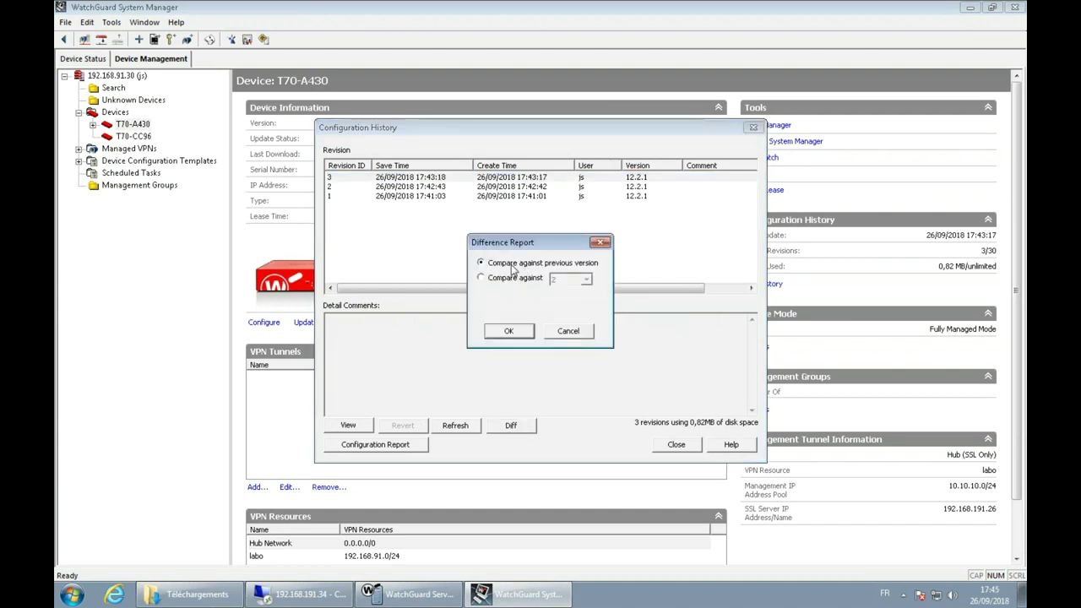
left_click(517, 333)
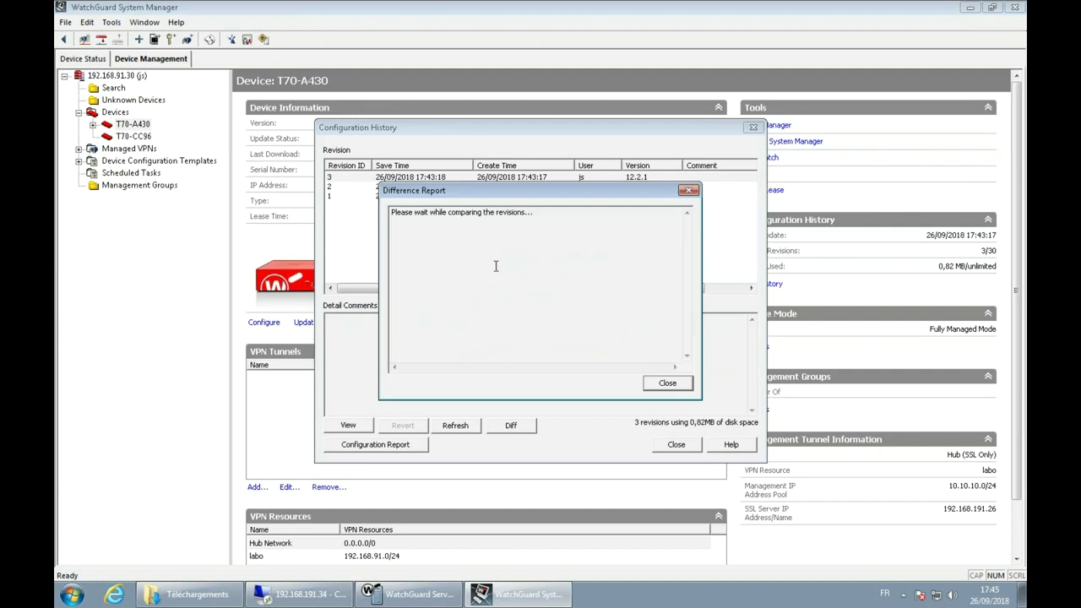
left_click_drag(410, 221, 471, 224)
left_click(445, 231)
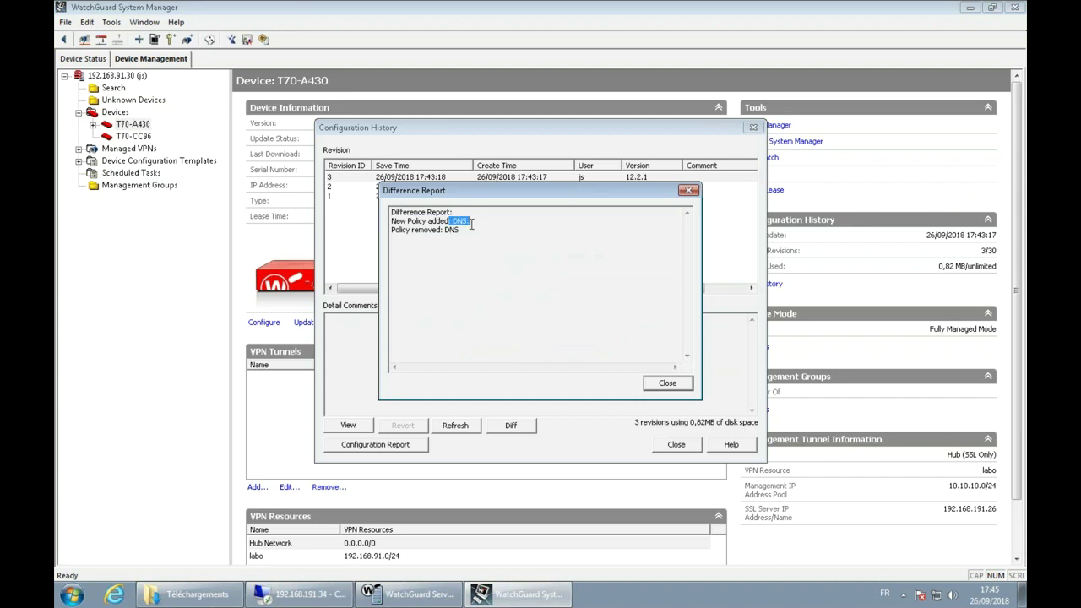
left_click(667, 383)
left_click(681, 444)
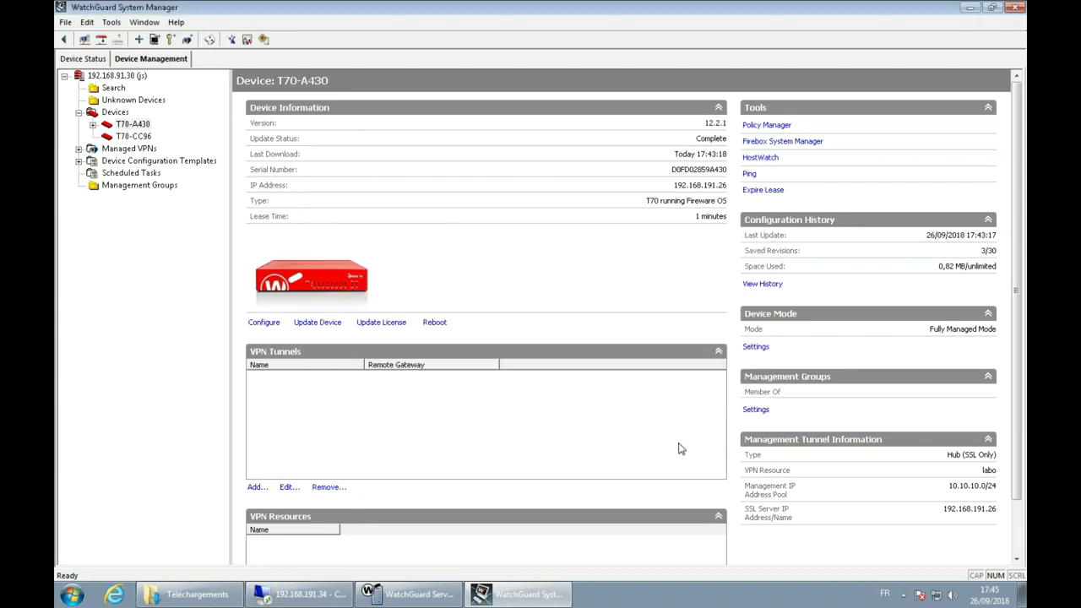
Step: Revert the T70-A430 to configuration revision 2 from its configuration history and confirm the replacement
left_click(764, 284)
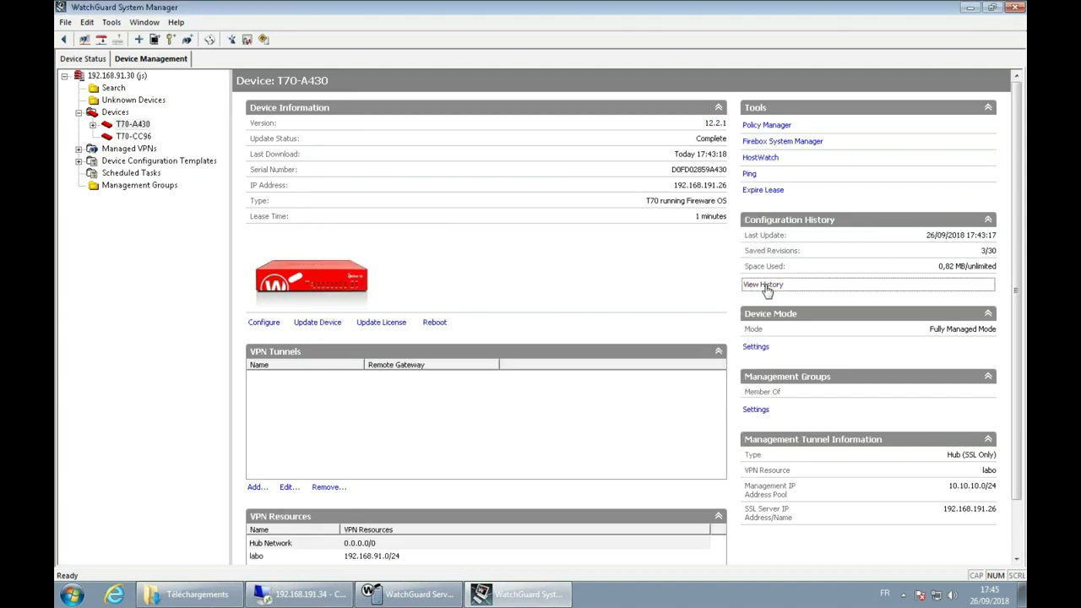
left_click(479, 187)
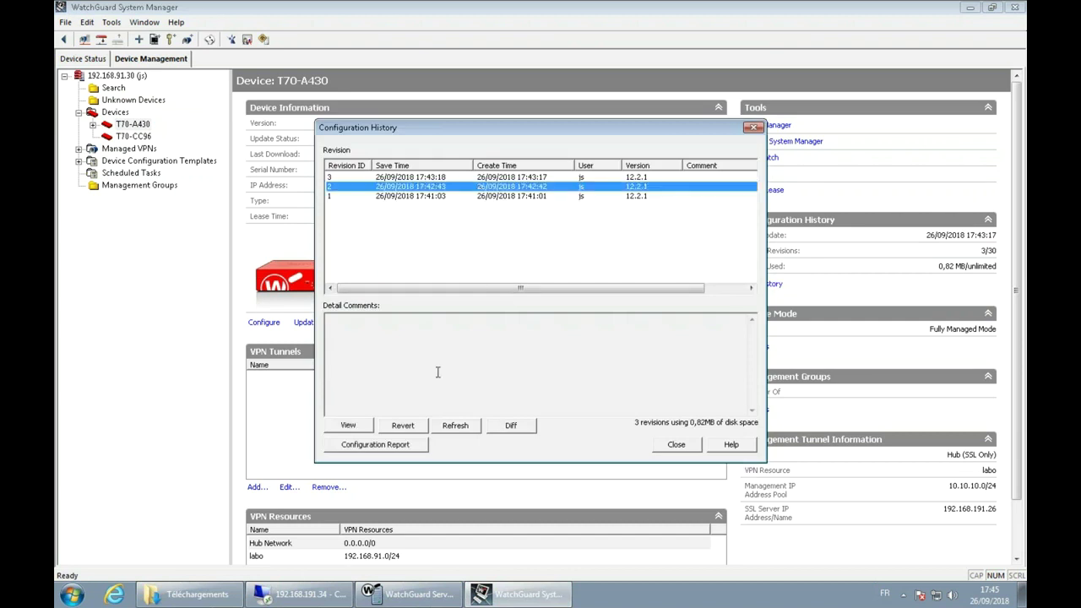
left_click(403, 426)
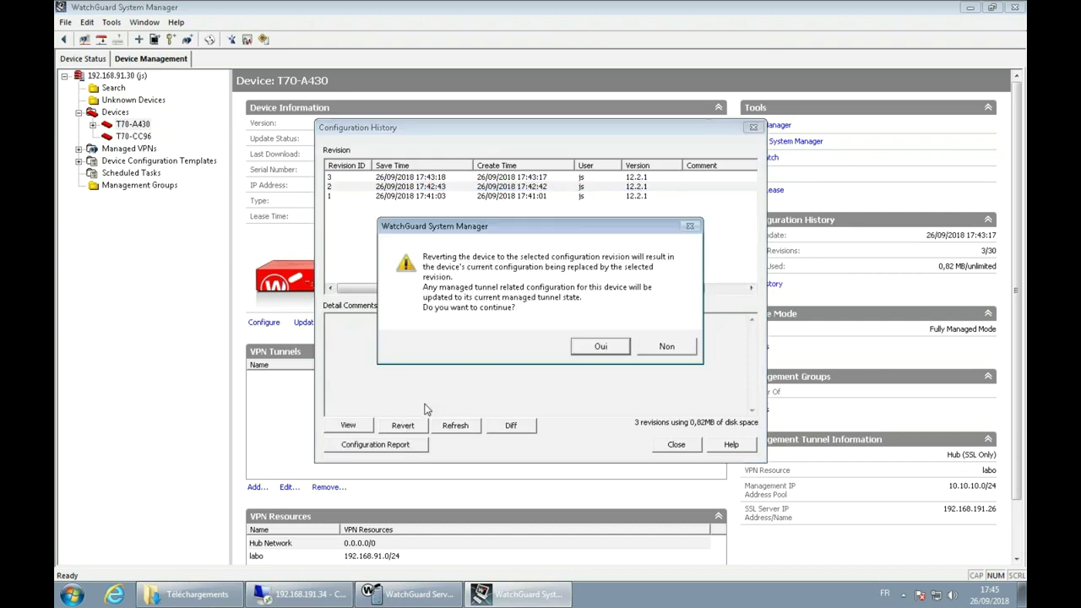
left_click(607, 346)
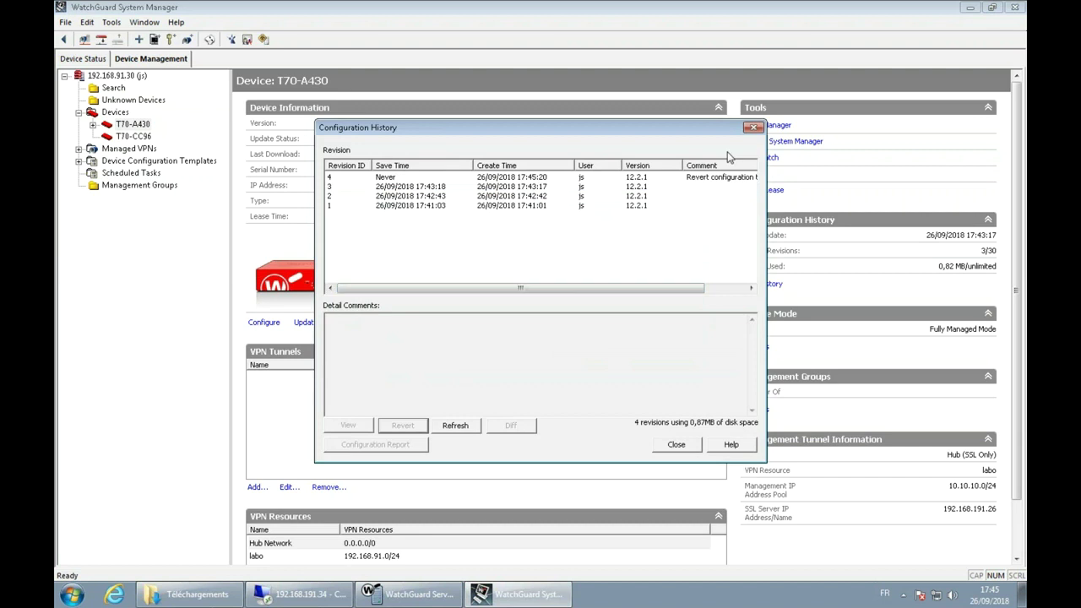
Step: Read the detail comments of revision 4 in the T70-A430 configuration history and close the history
left_click(490, 195)
left_click(530, 177)
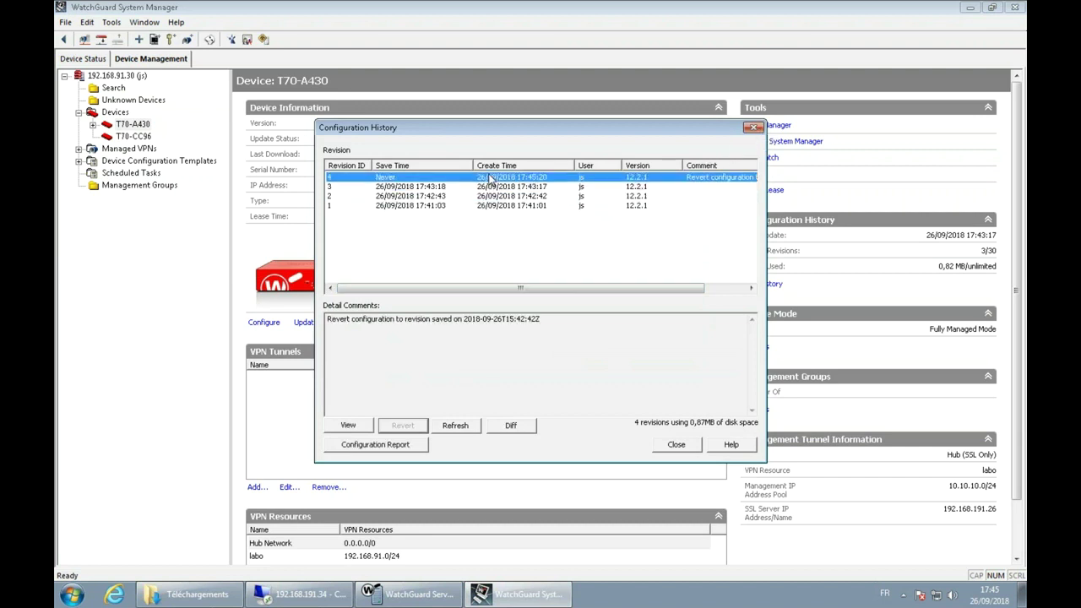
left_click(753, 129)
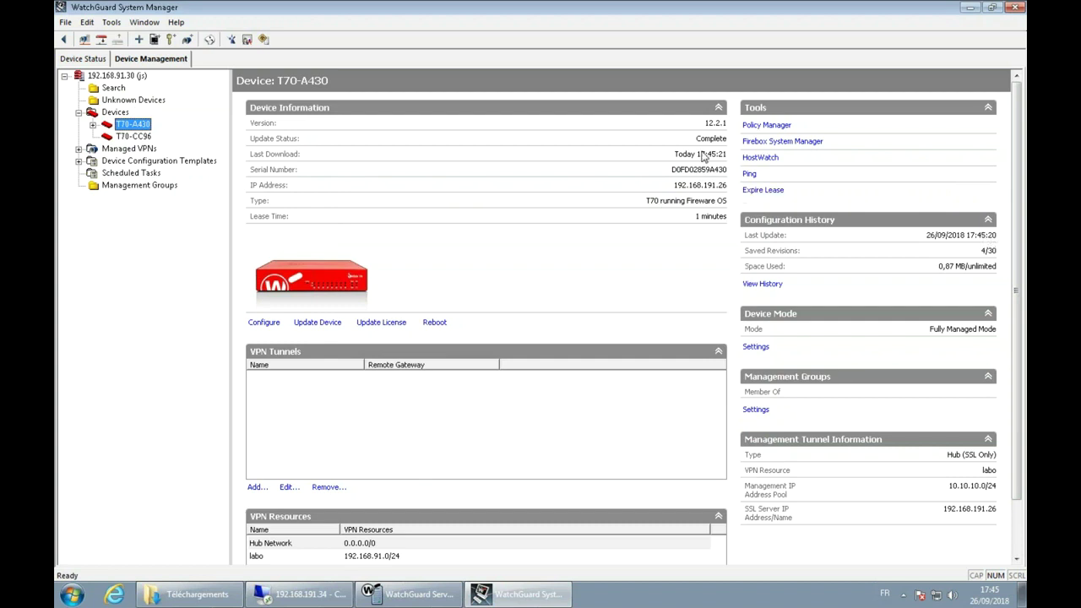
Step: Open the T70-A430 configuration in Policy Manager, check the DNS policy in the policy list, and close it
left_click(131, 126)
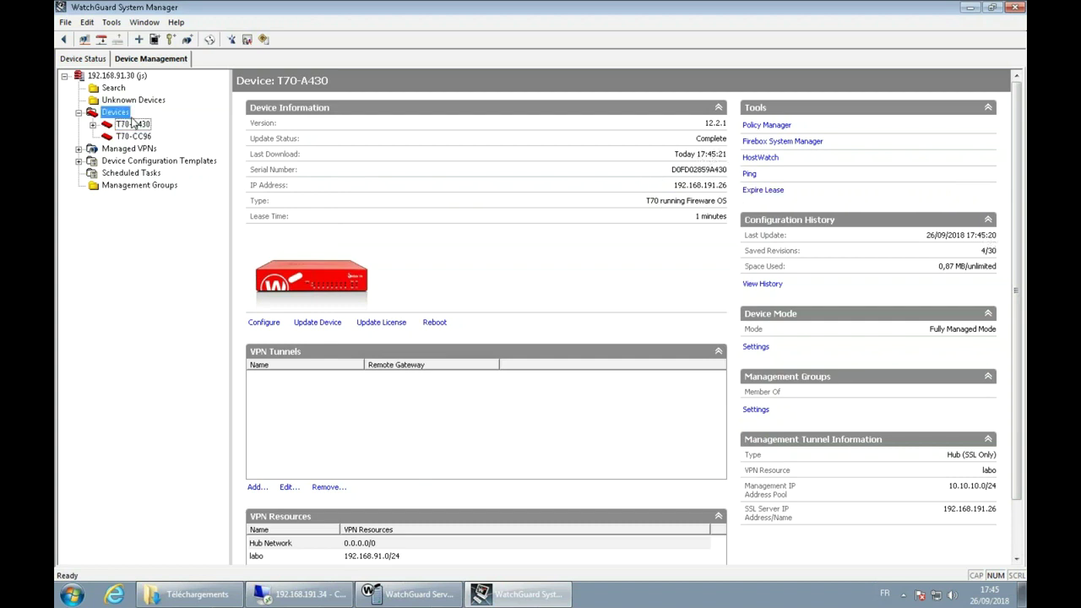
right_click(132, 128)
left_click(155, 138)
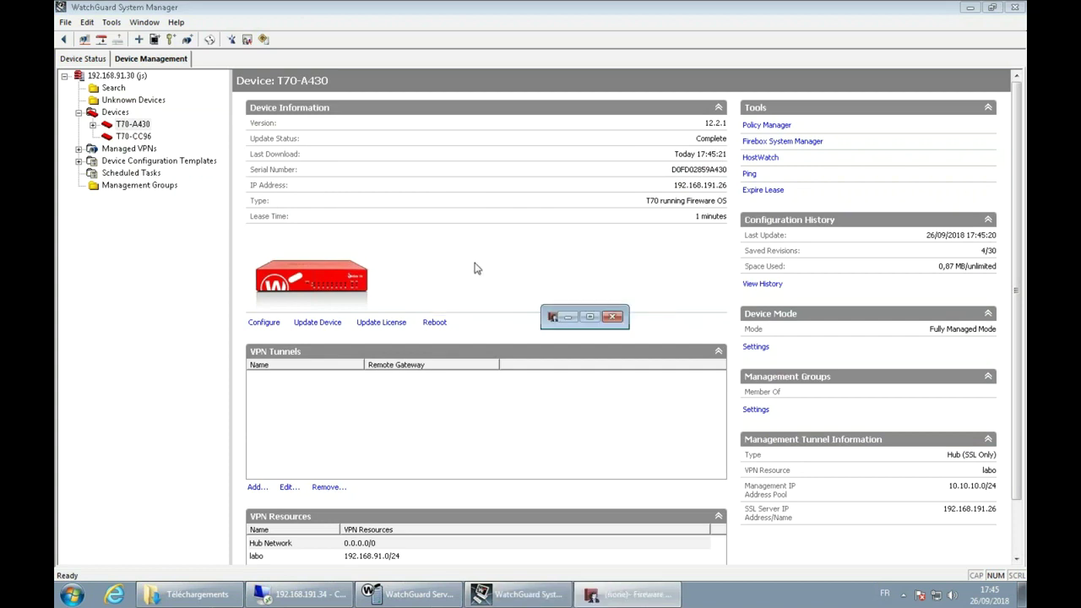
left_click(191, 210)
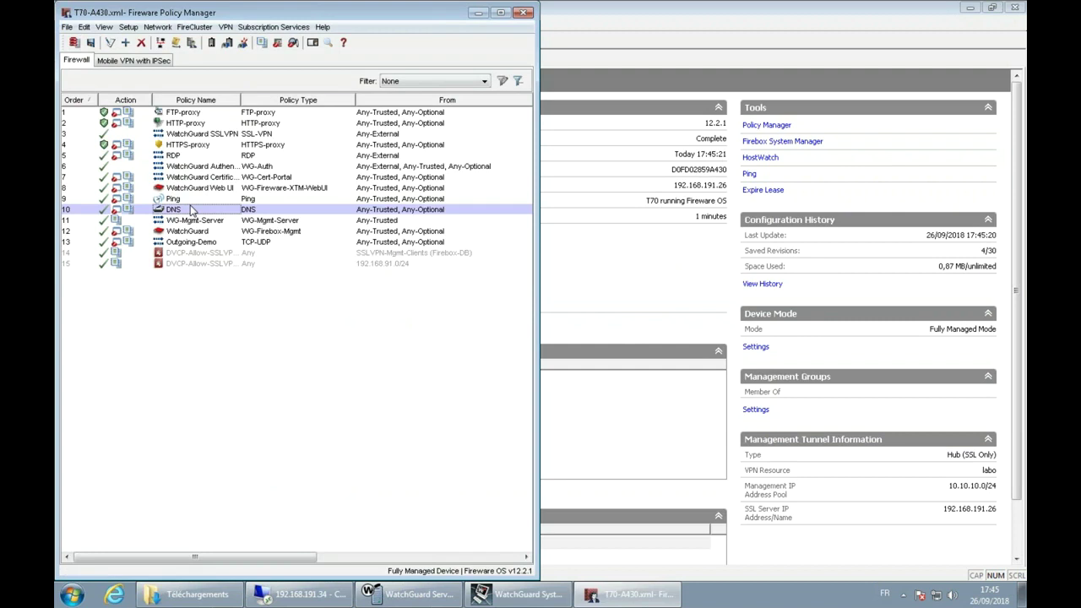
left_click(524, 12)
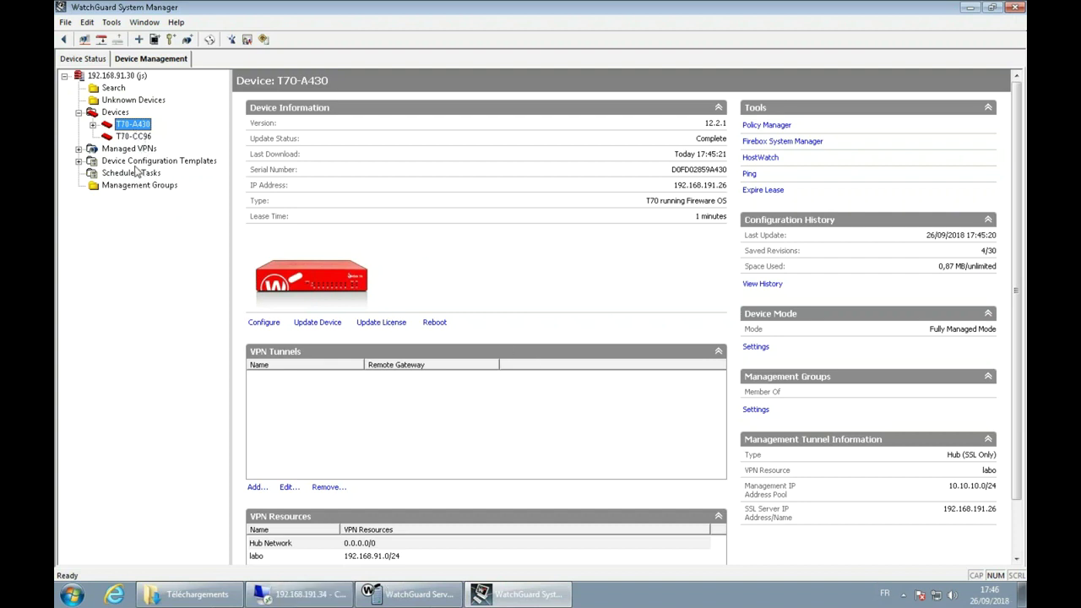
Step: Check the T70-CC96 status in Firebox System Manager and return to the device management view
double_click(129, 161)
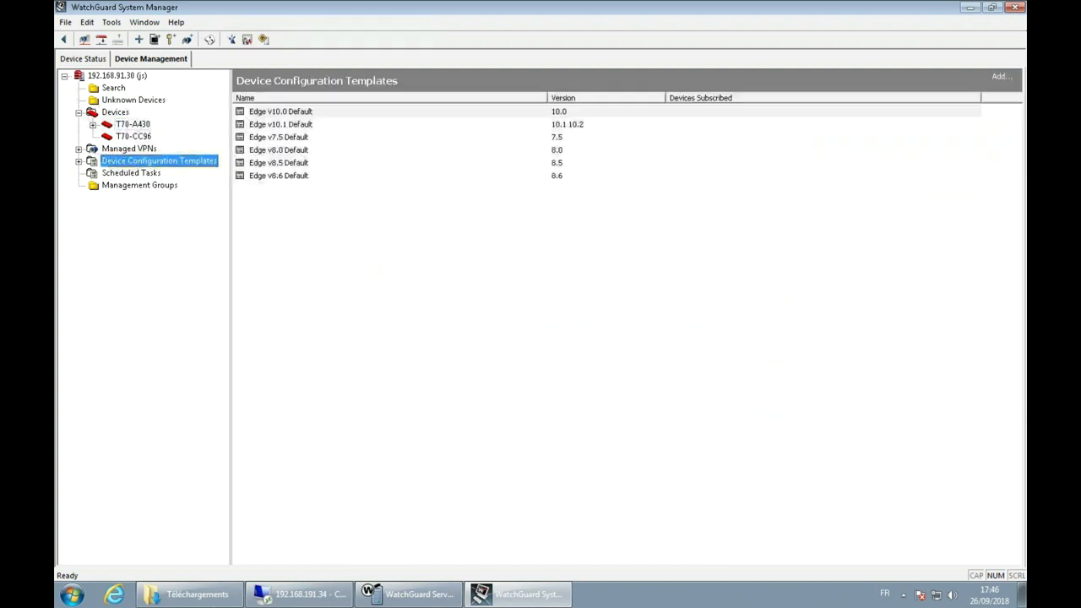
right_click(122, 136)
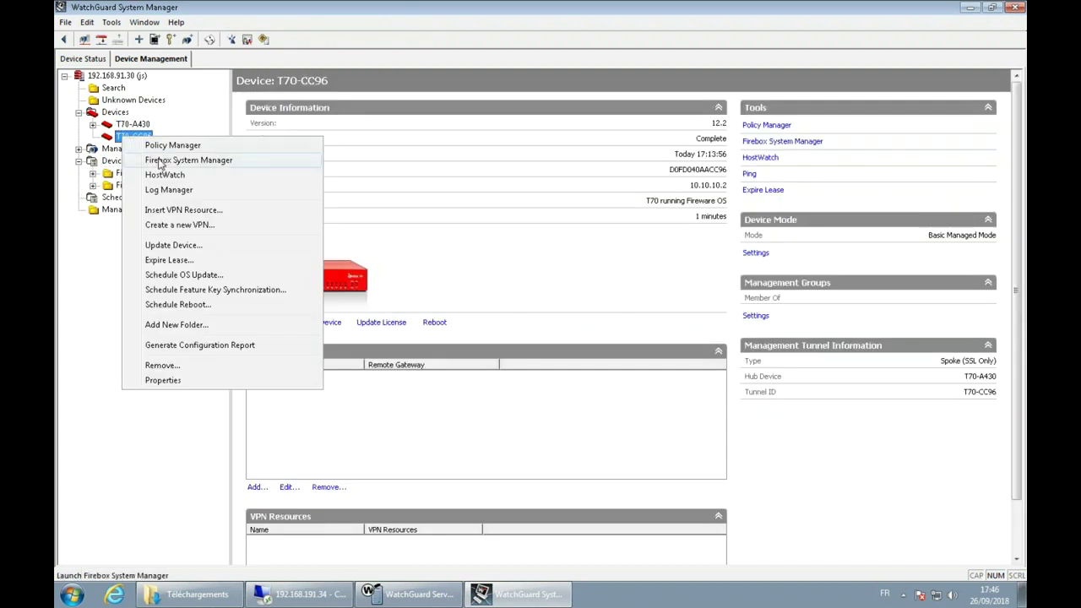
left_click(147, 154)
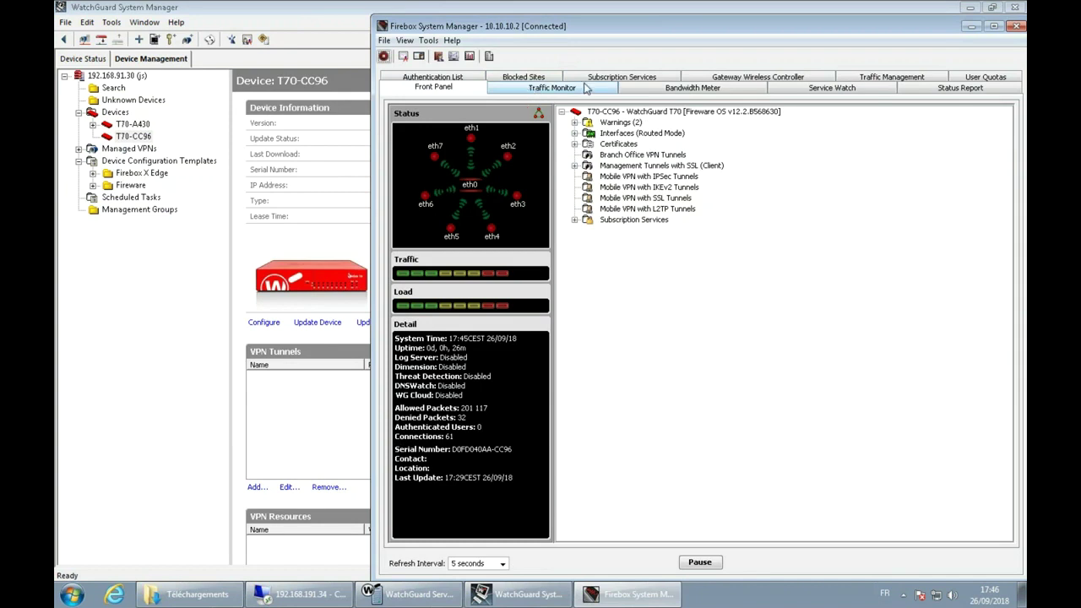
left_click(74, 357)
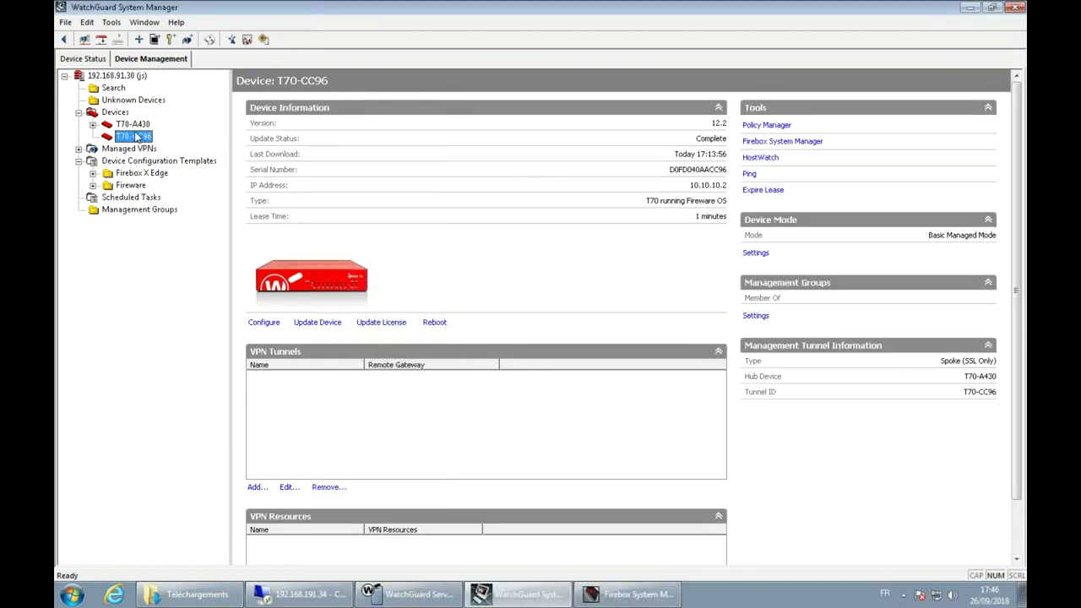
Step: Browse the device configuration templates for Firebox X Edge and the Fireware versions, ending at Fireware 12.0 or higher
left_click(135, 162)
double_click(134, 185)
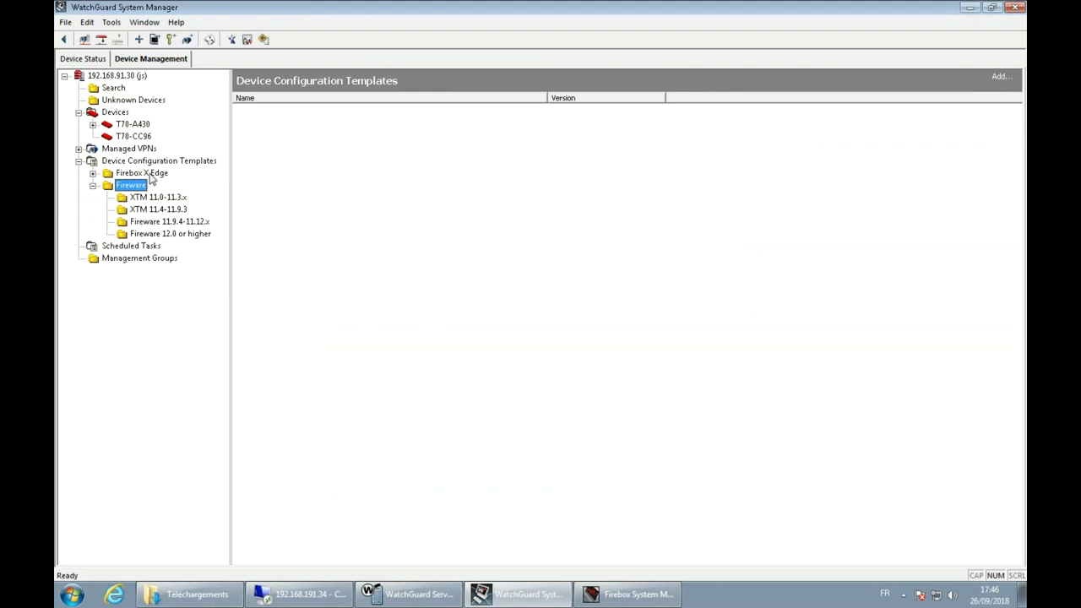
left_click(152, 175)
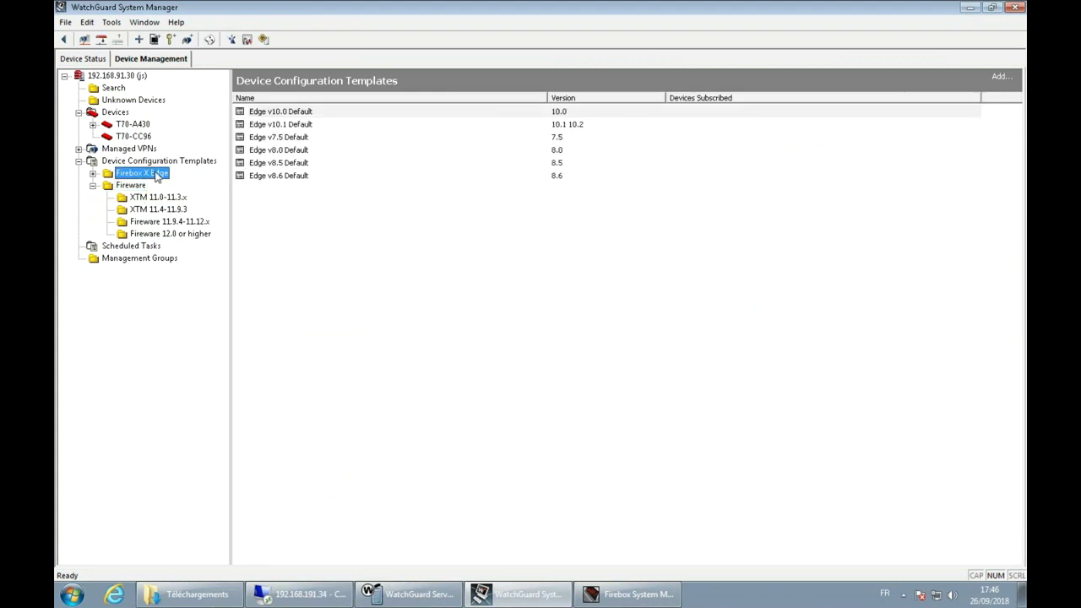
left_click(137, 188)
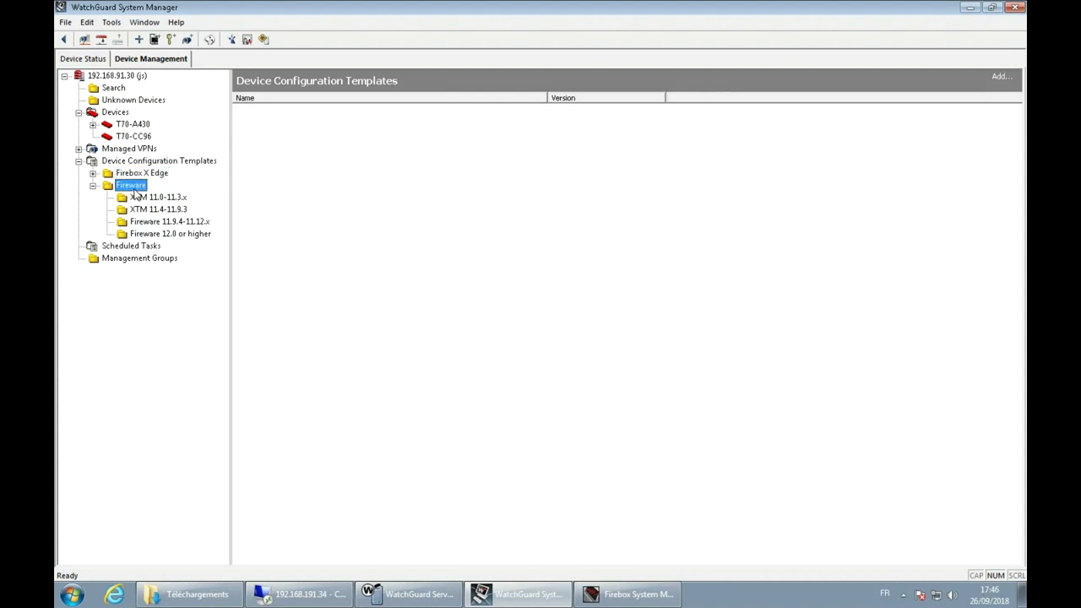
left_click(174, 222)
left_click(176, 236)
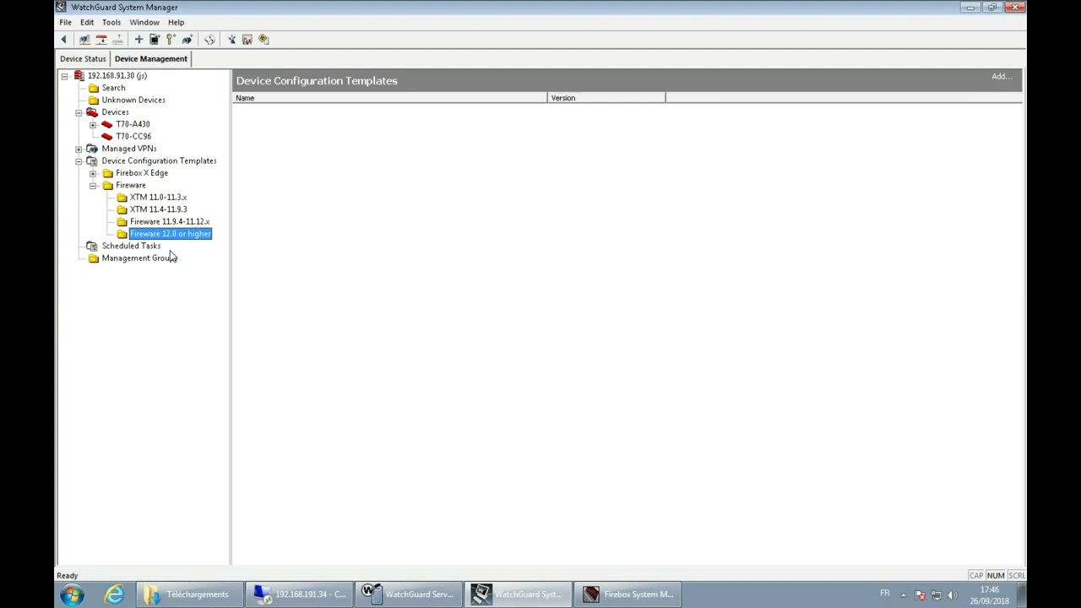
Step: Insert a device configuration template named Alias for Fireware v12.0 or higher
right_click(164, 241)
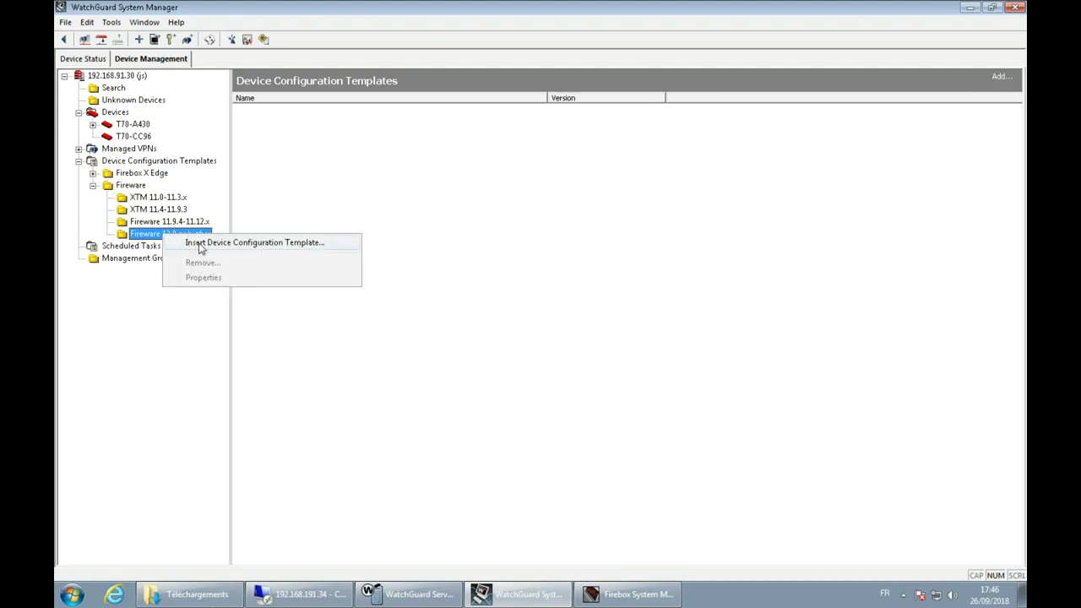
left_click(200, 245)
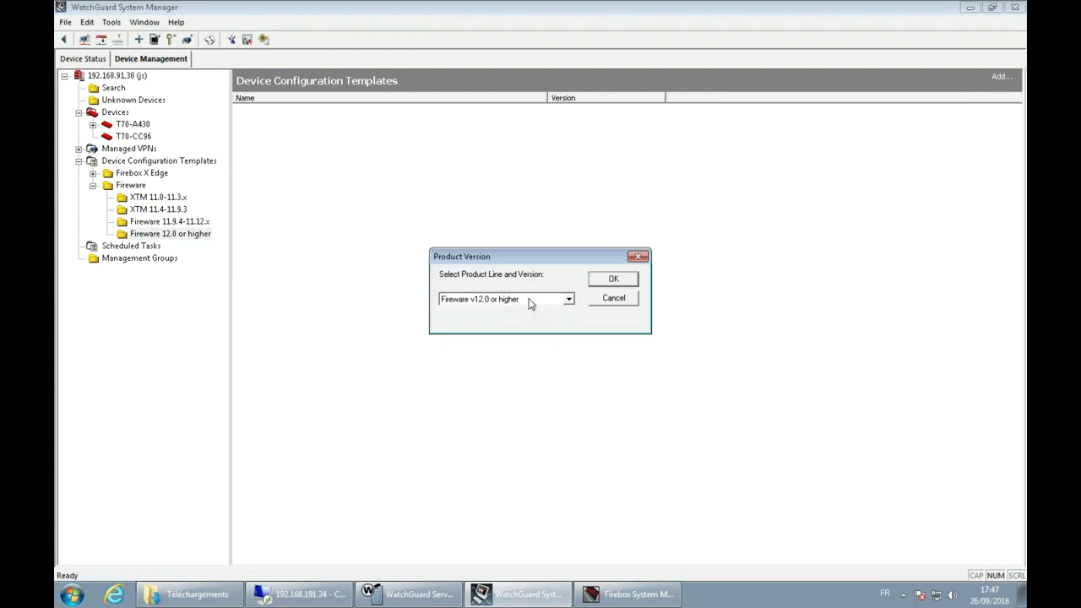
left_click(613, 285)
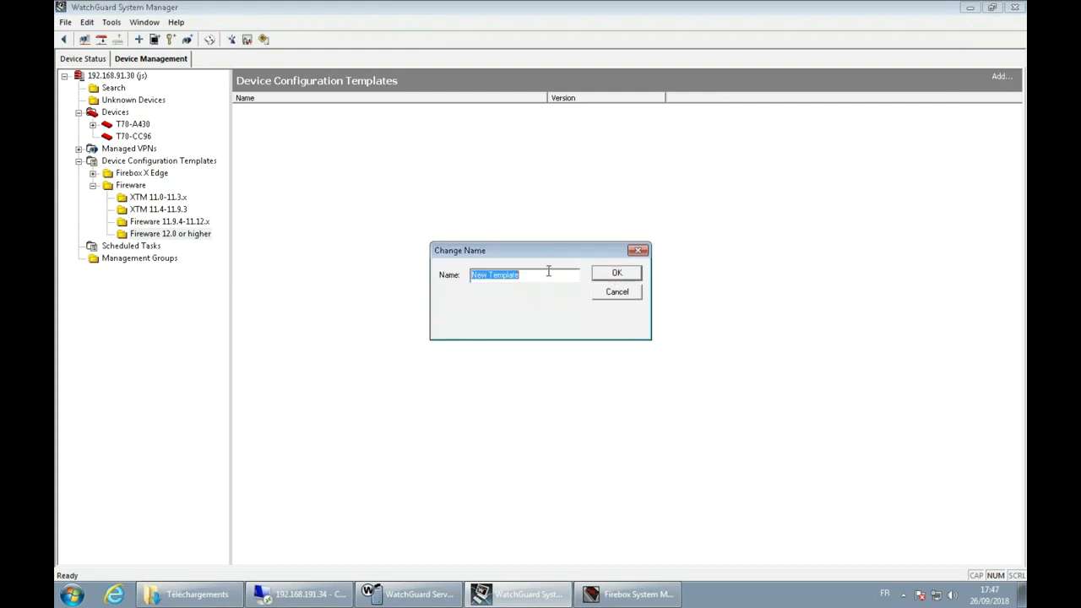
type("Alias")
left_click(616, 274)
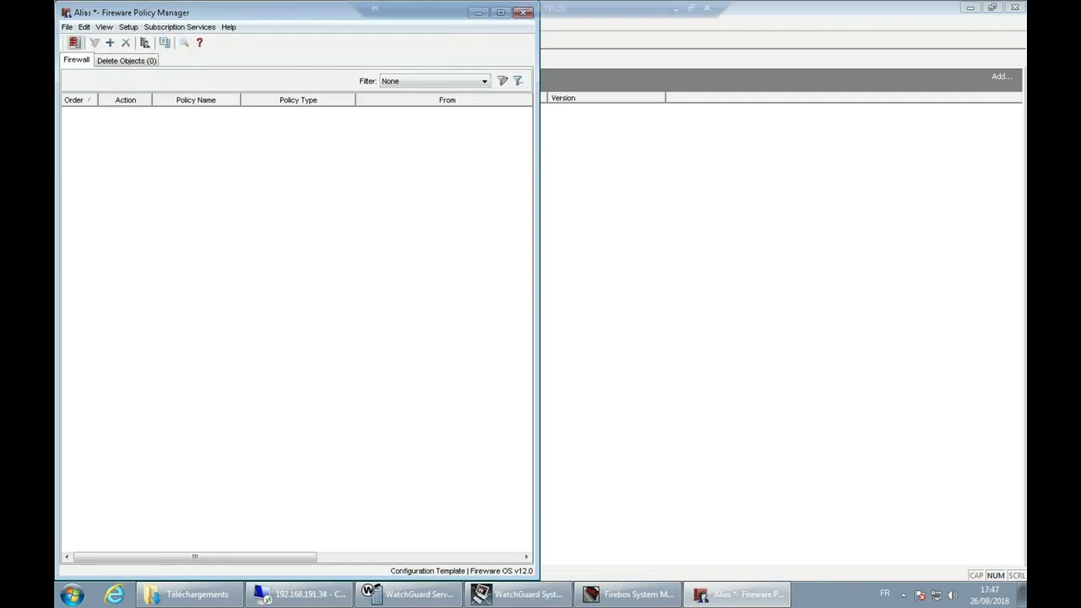
Step: Create an alias named DNS Google in the template and add the host IPv4 member 8.8.8.8
left_click_drag(288, 6, 597, 118)
left_click(372, 123)
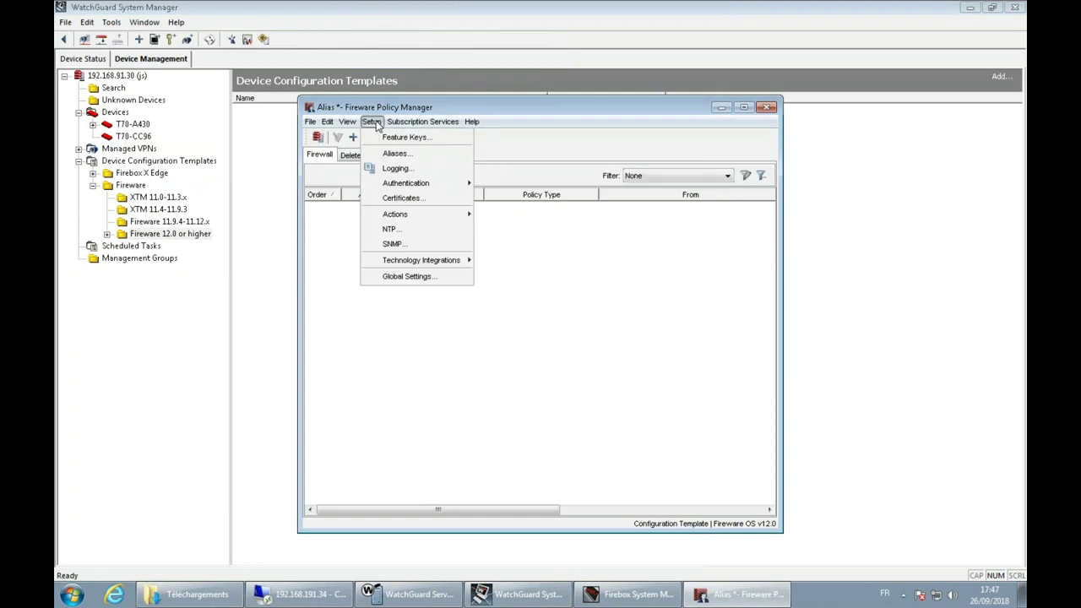
mouse_move(377, 127)
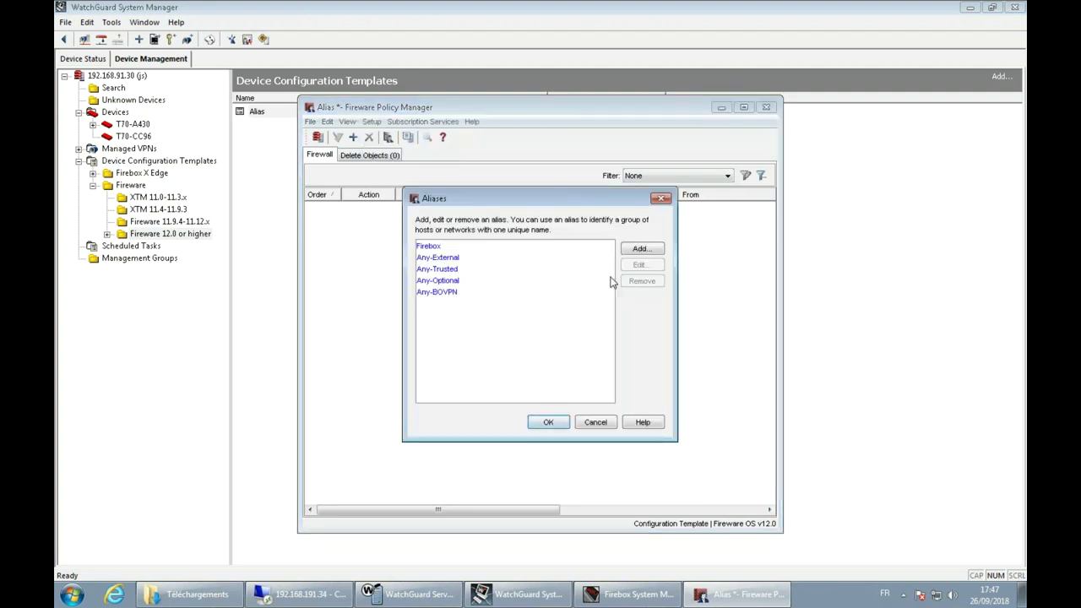
left_click(643, 248)
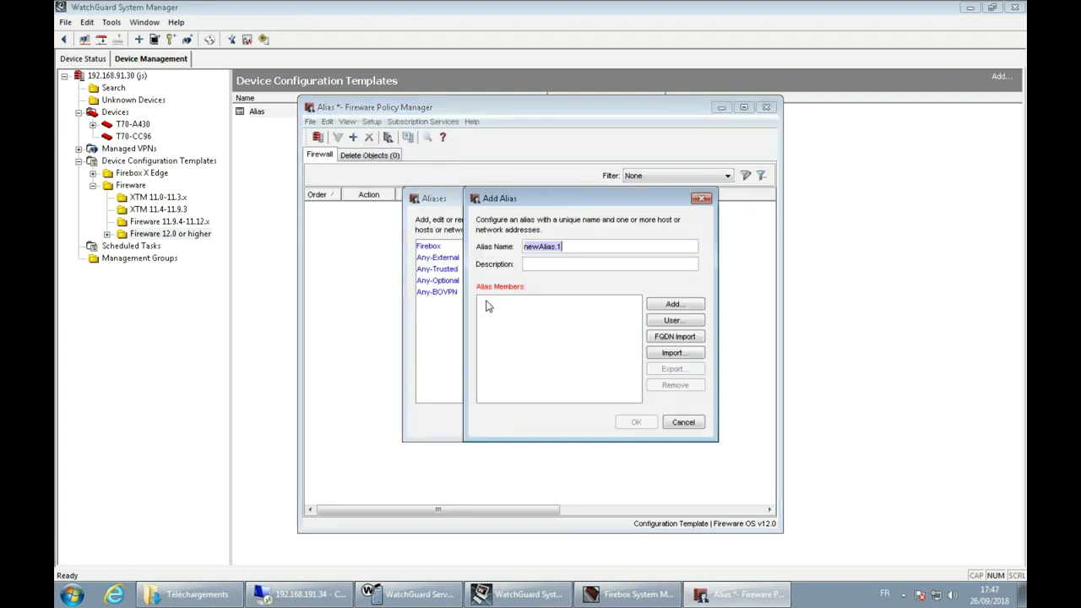
type("DNS Google")
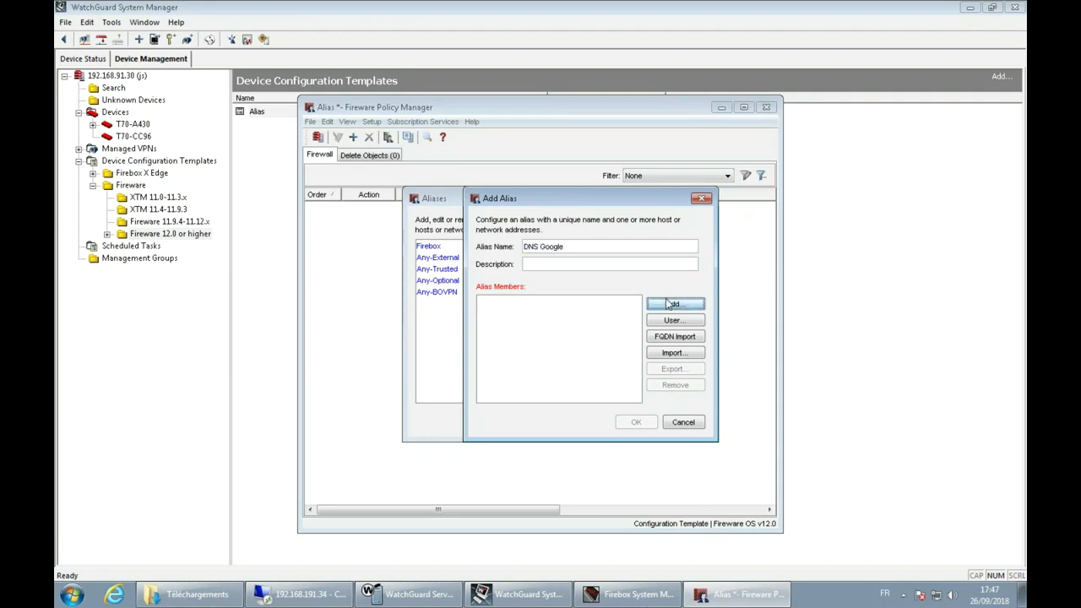
left_click(672, 303)
key("Tab")
type("8.8.8.8")
left_click(703, 445)
Step: Add host IPv4 8.8.4.4 as a second member of the DNS Google alias and confirm the alias list
left_click(686, 306)
key("Tab")
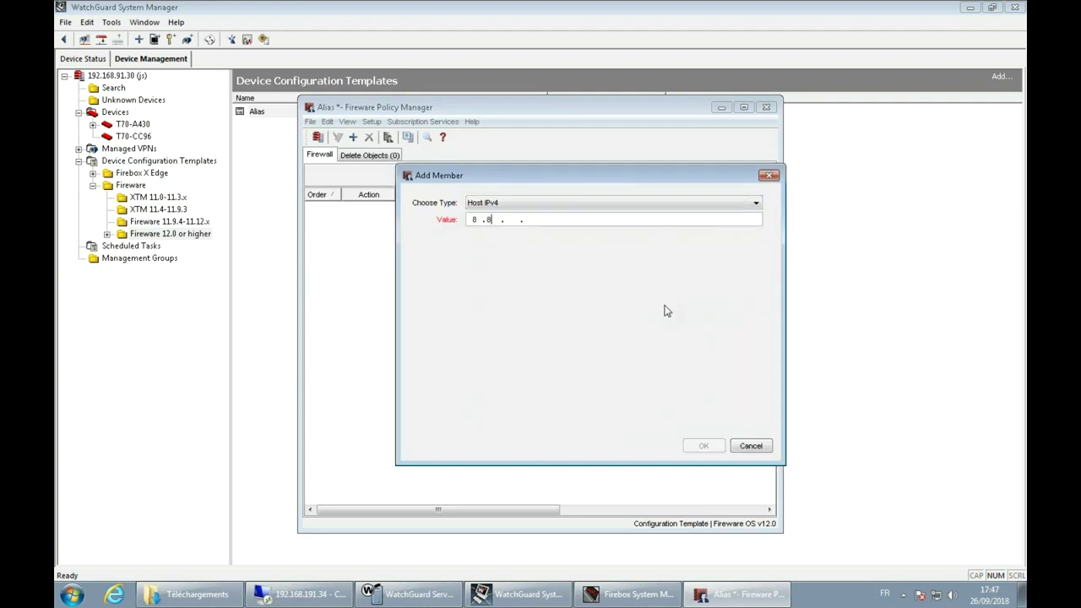
type("8 . 8 . 4 .4")
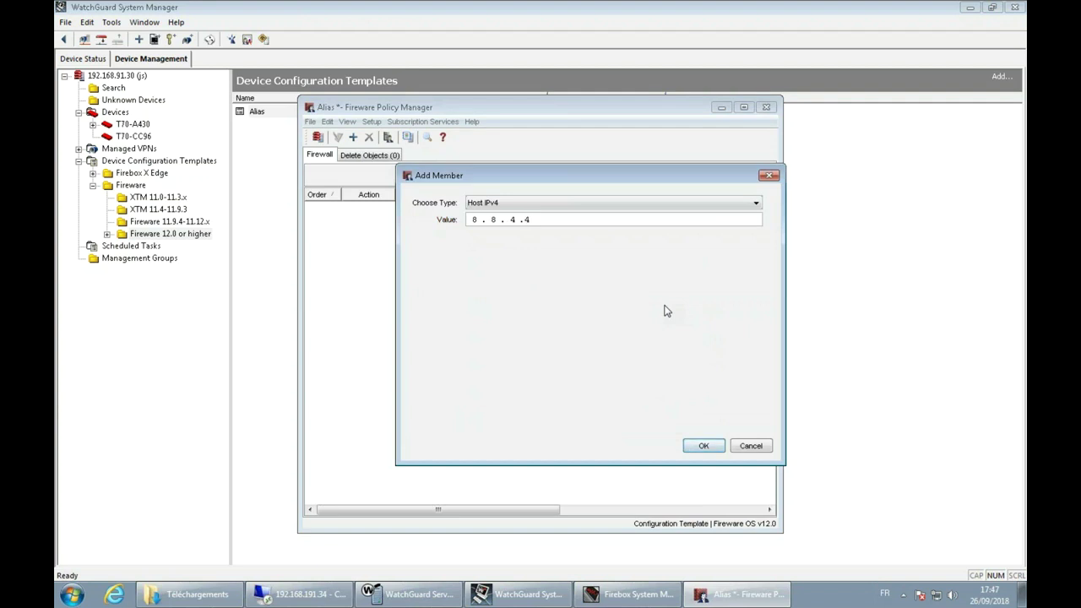
left_click(703, 448)
left_click(652, 425)
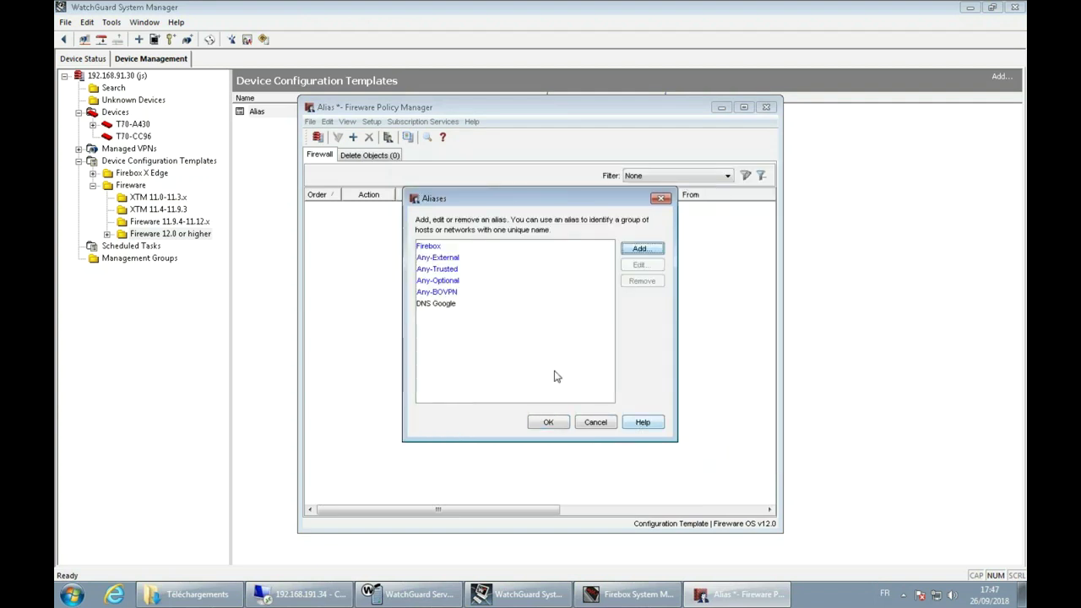
left_click(548, 422)
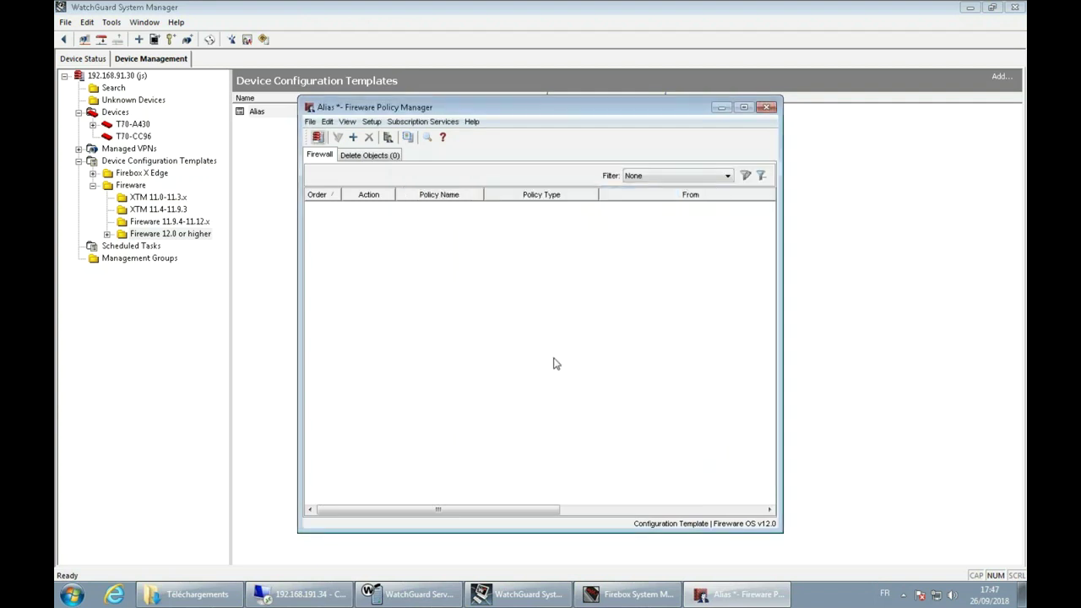
Step: Save the Alias template to the Management Server
left_click(310, 122)
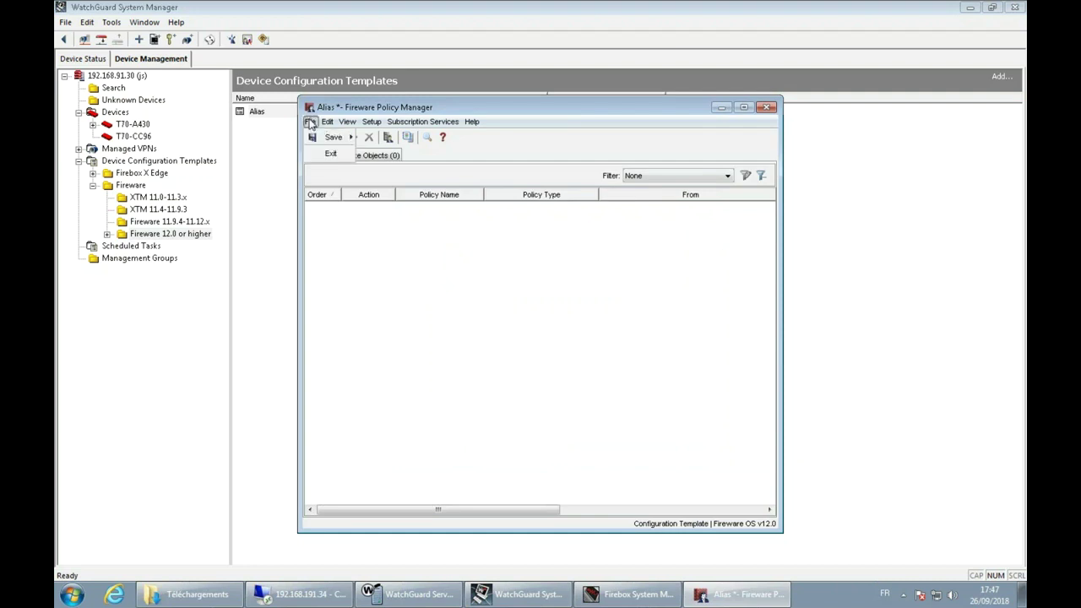
mouse_move(337, 138)
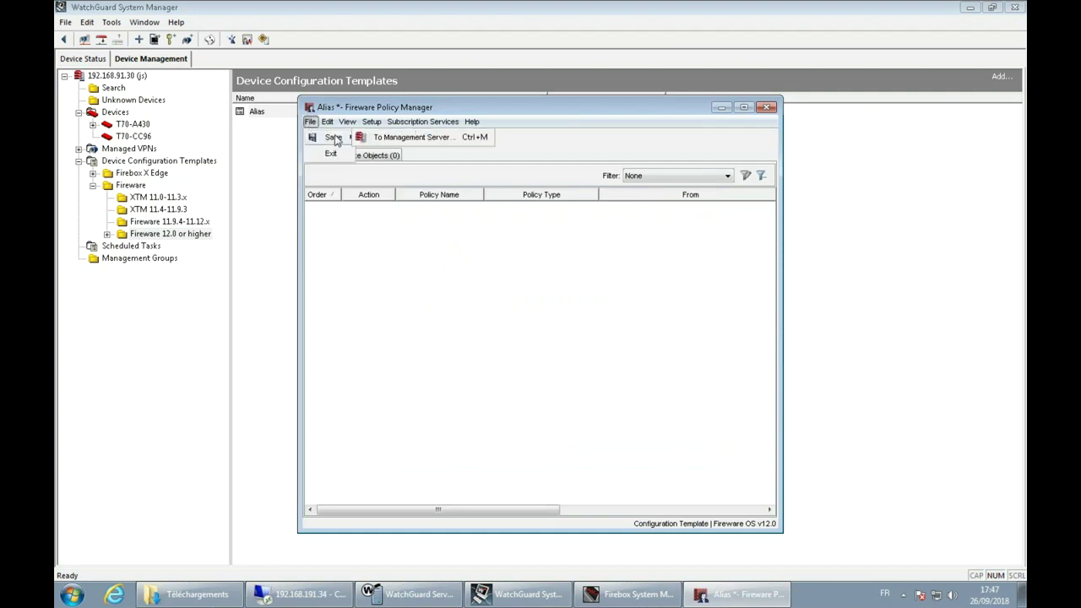
left_click(411, 137)
left_click(533, 339)
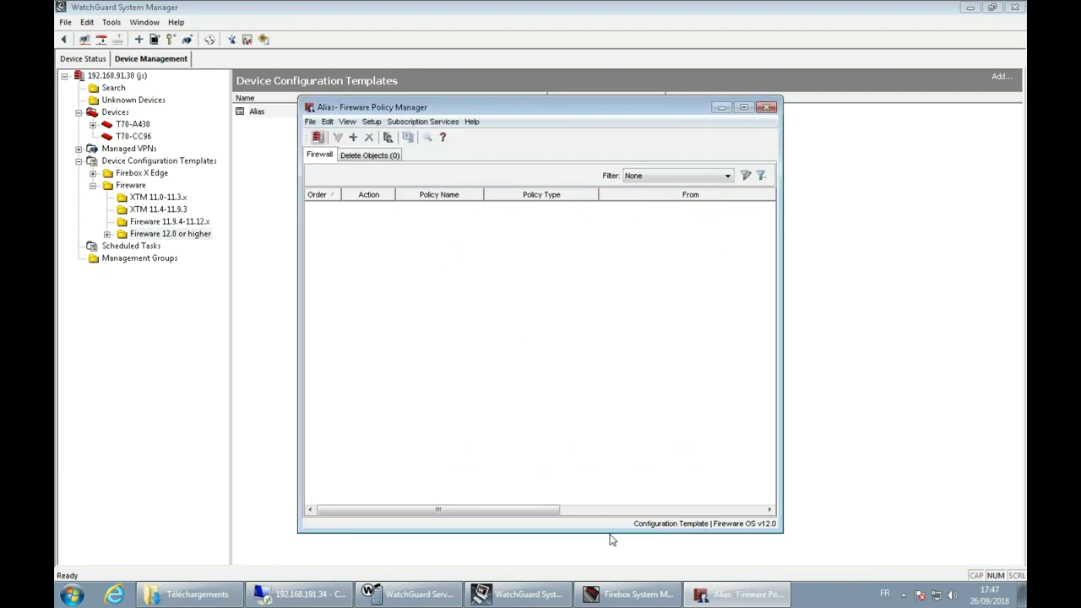
Step: Check the T70-CC96 connection in Firebox System Manager, minimize it, and close the Alias template's Policy Manager window
left_click(591, 596)
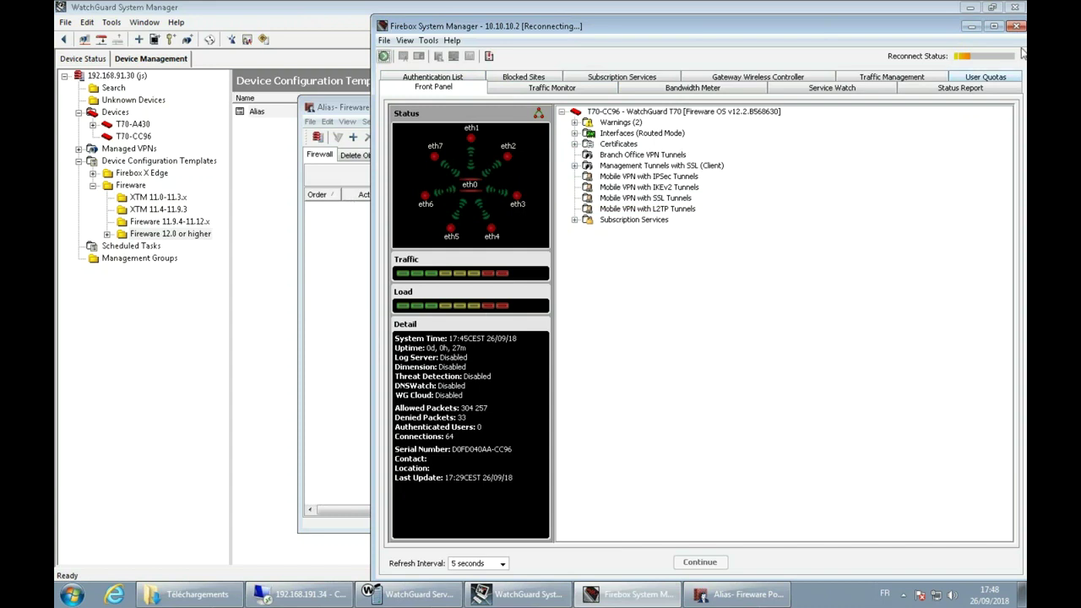
left_click(971, 26)
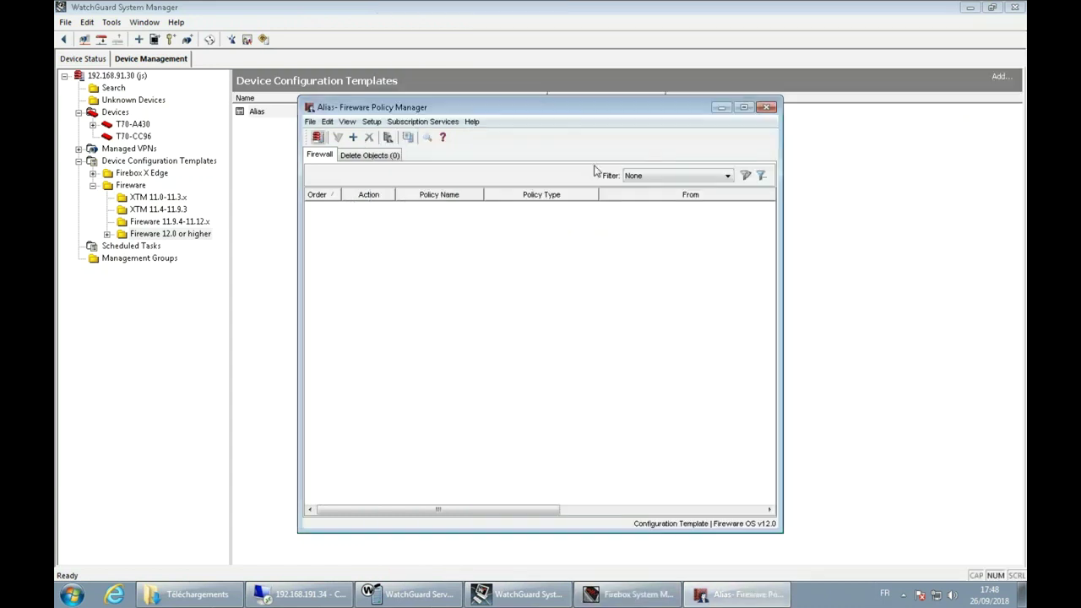
left_click(769, 108)
Step: Apply the Alias template to device T70-A430 immediately through the Apply Template wizard
left_click(285, 111)
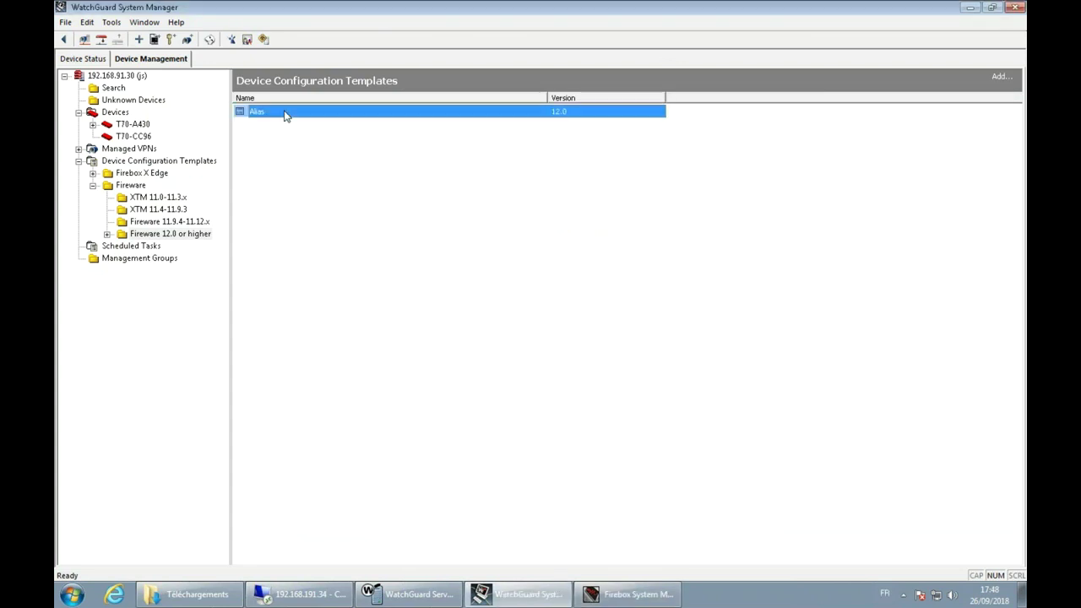
right_click(286, 112)
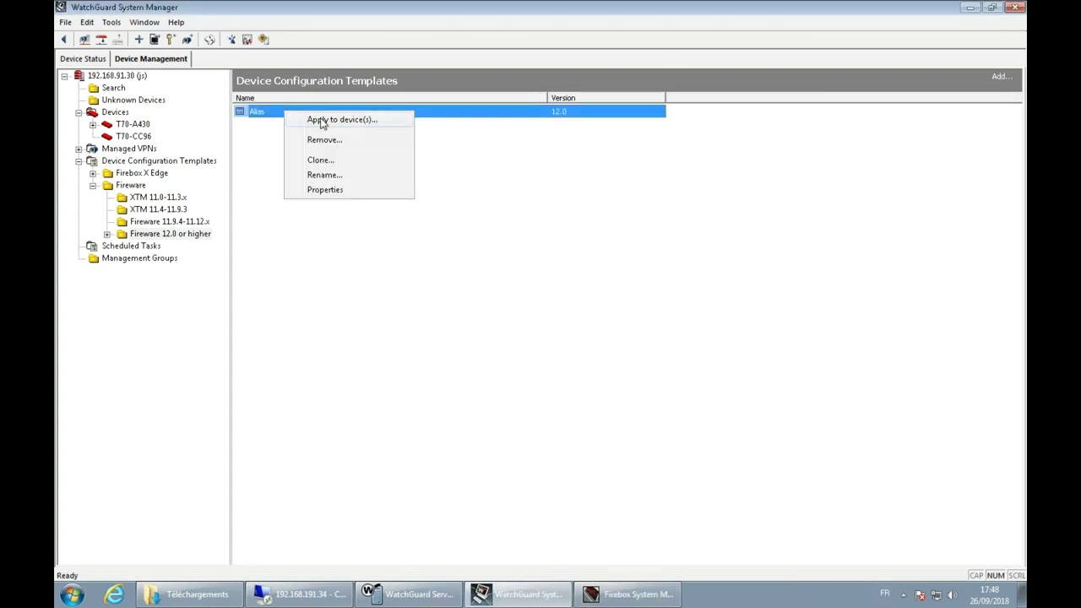
left_click(322, 124)
left_click(561, 405)
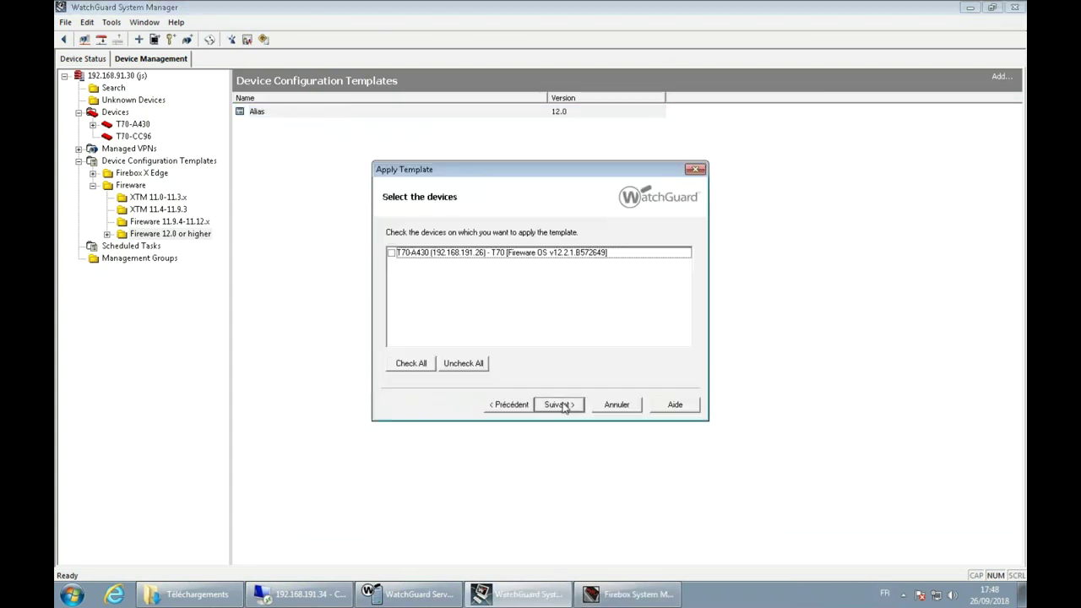
left_click(390, 252)
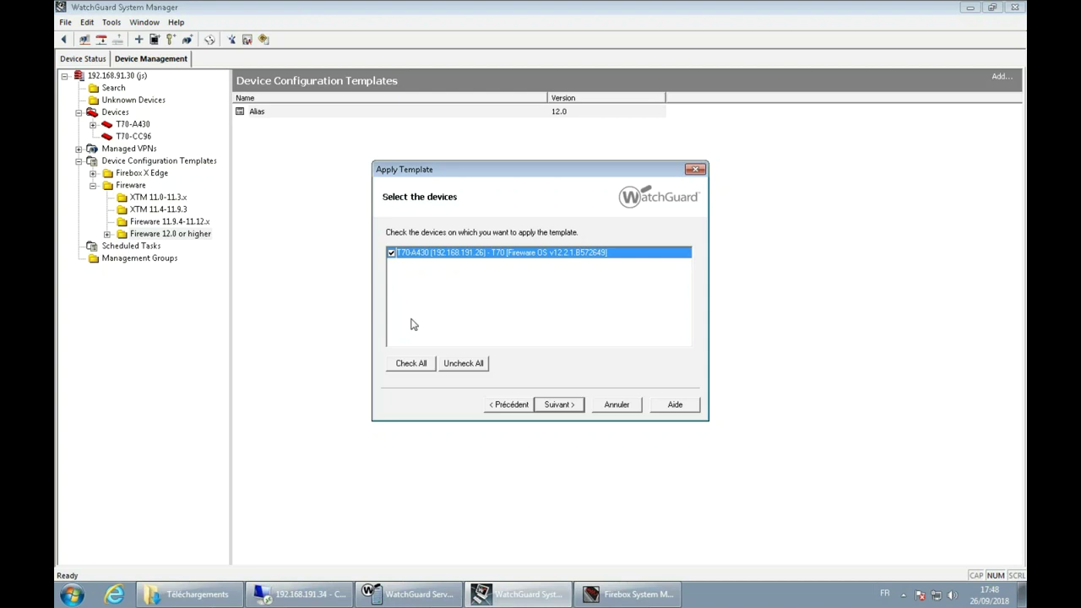
left_click(565, 409)
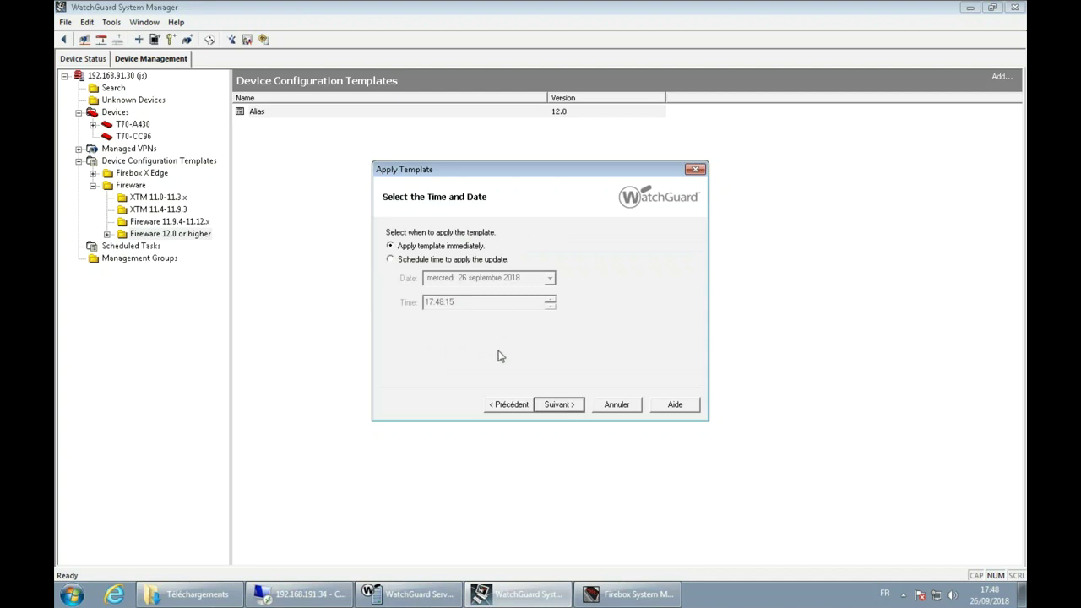
left_click(559, 406)
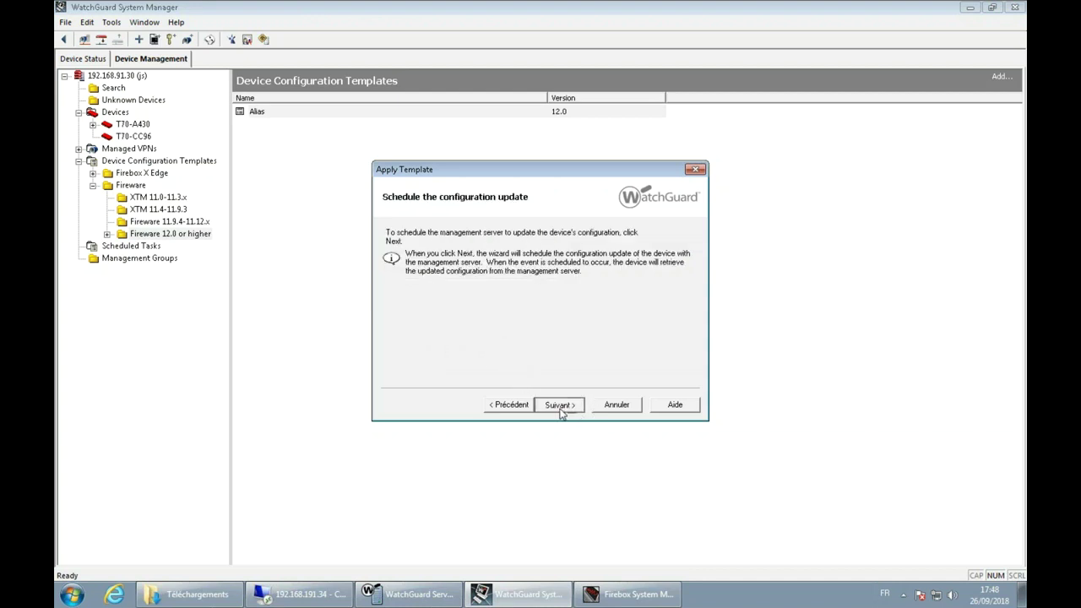
left_click(559, 406)
left_click(559, 406)
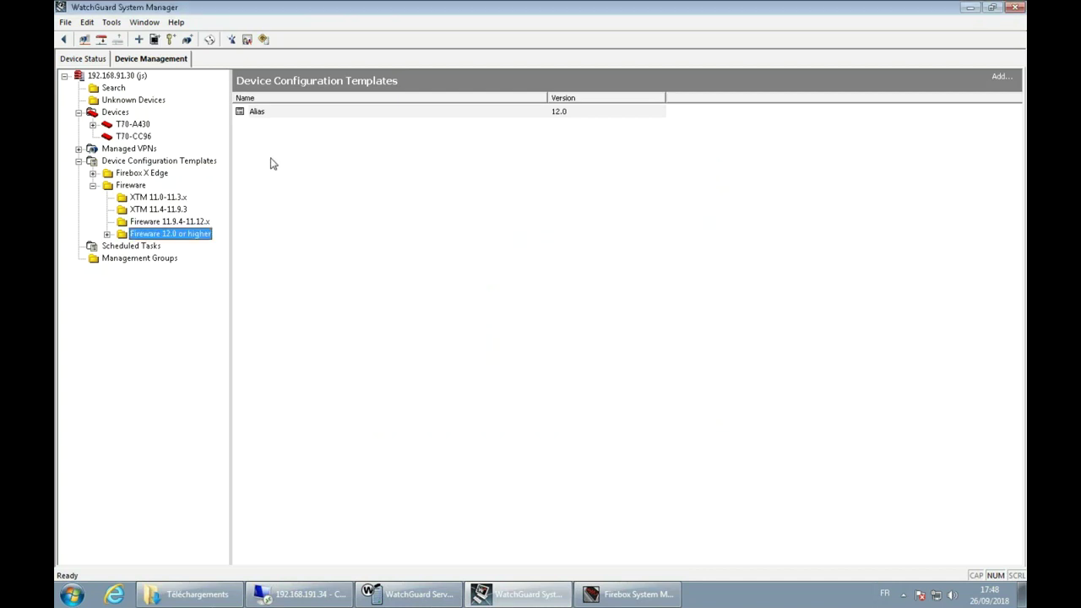
Step: Check the update status and configuration history of T70-A430 and open its configuration in Policy Manager
left_click(133, 124)
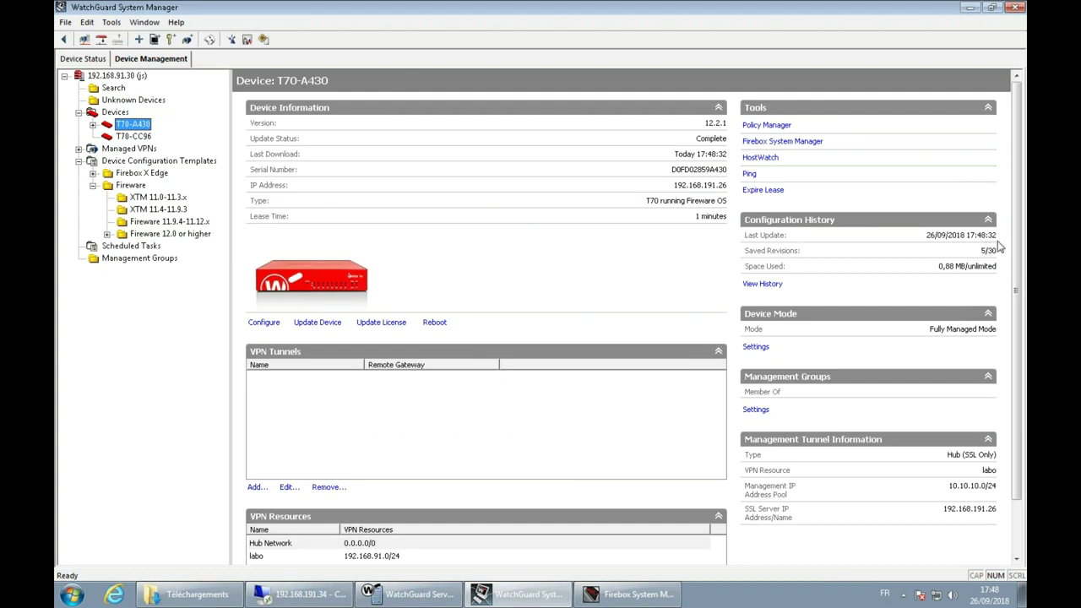
key("Tab")
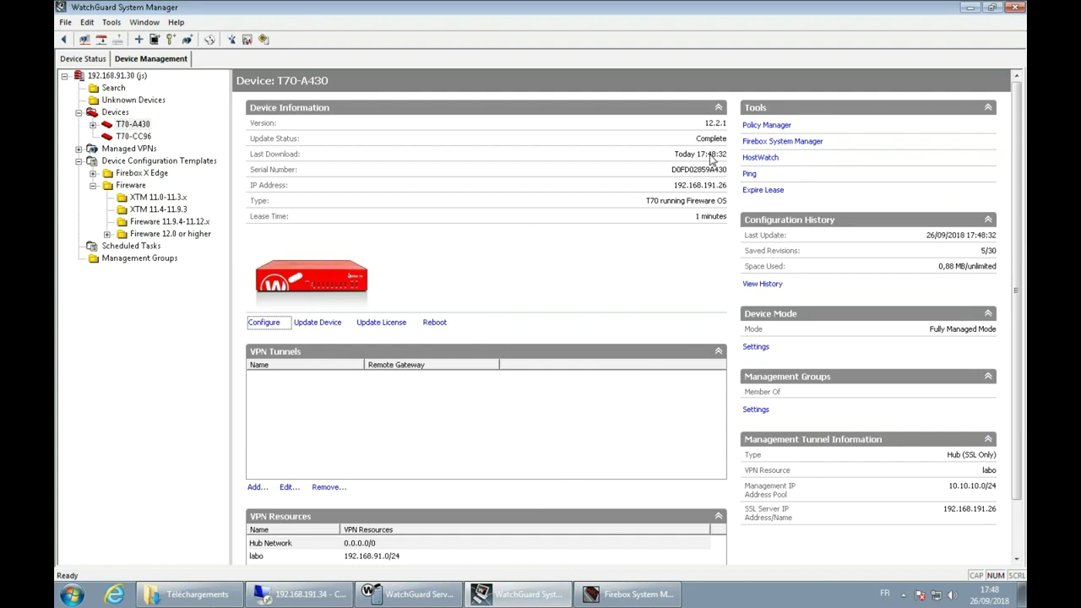
right_click(133, 124)
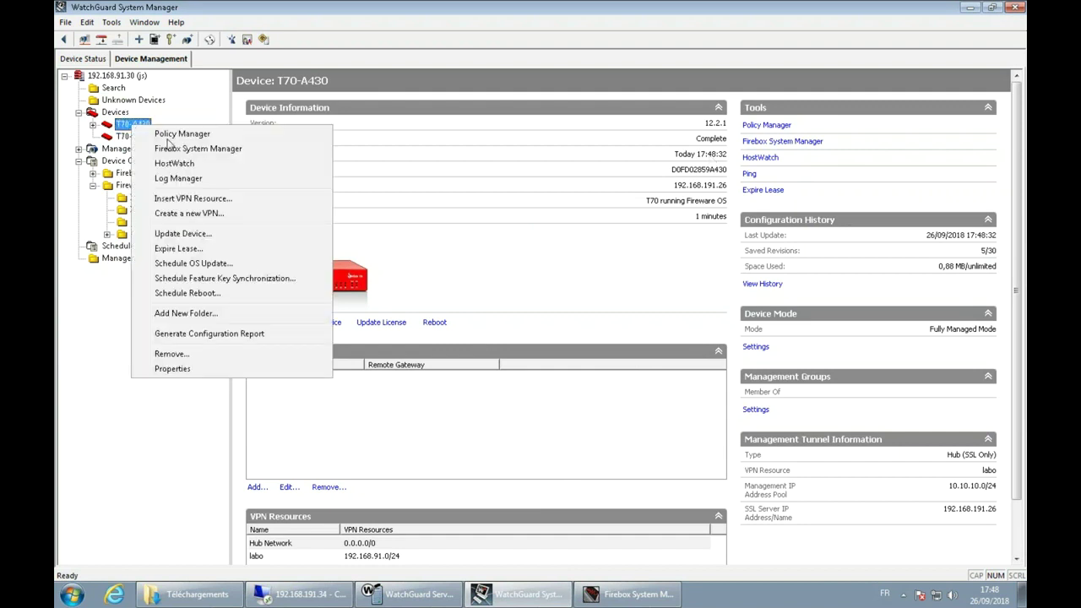
left_click(174, 135)
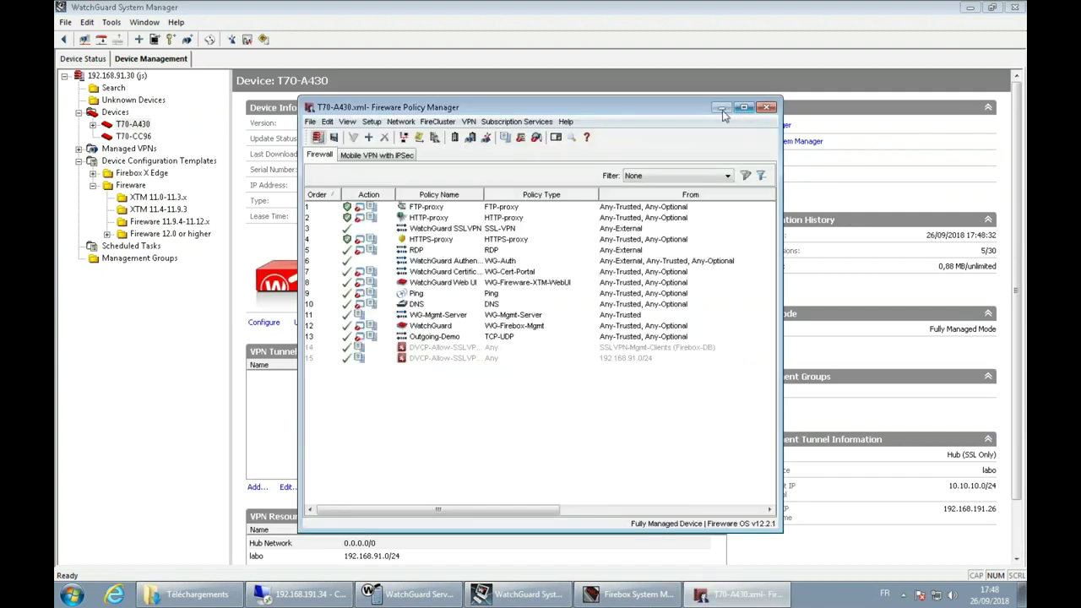
Step: Check the T70-A430 alias list for the DNS Google alias and close the list without changes
left_click(372, 122)
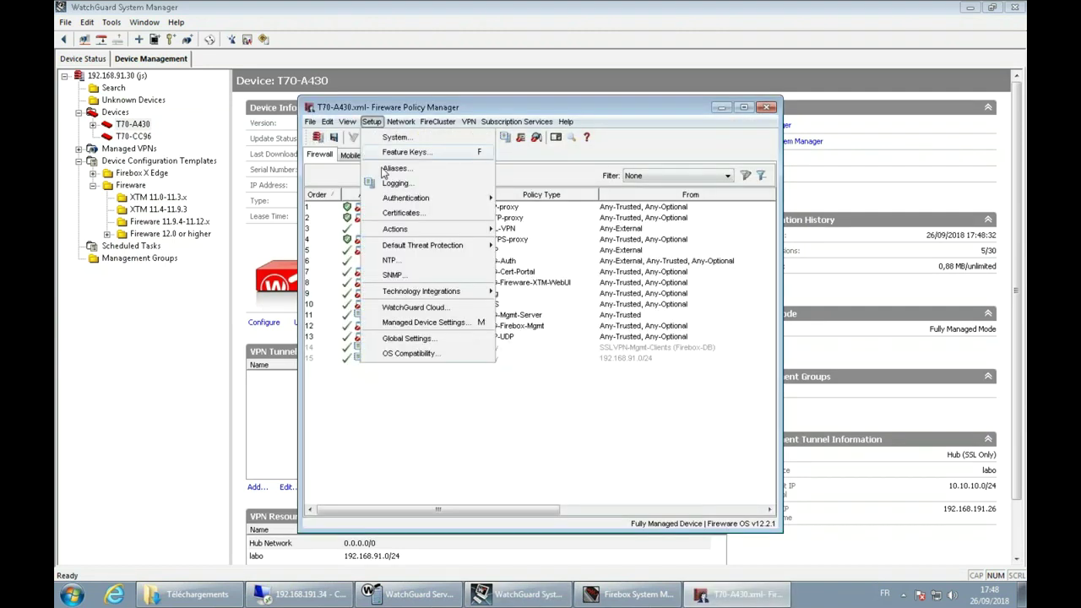
left_click(390, 168)
left_click(436, 375)
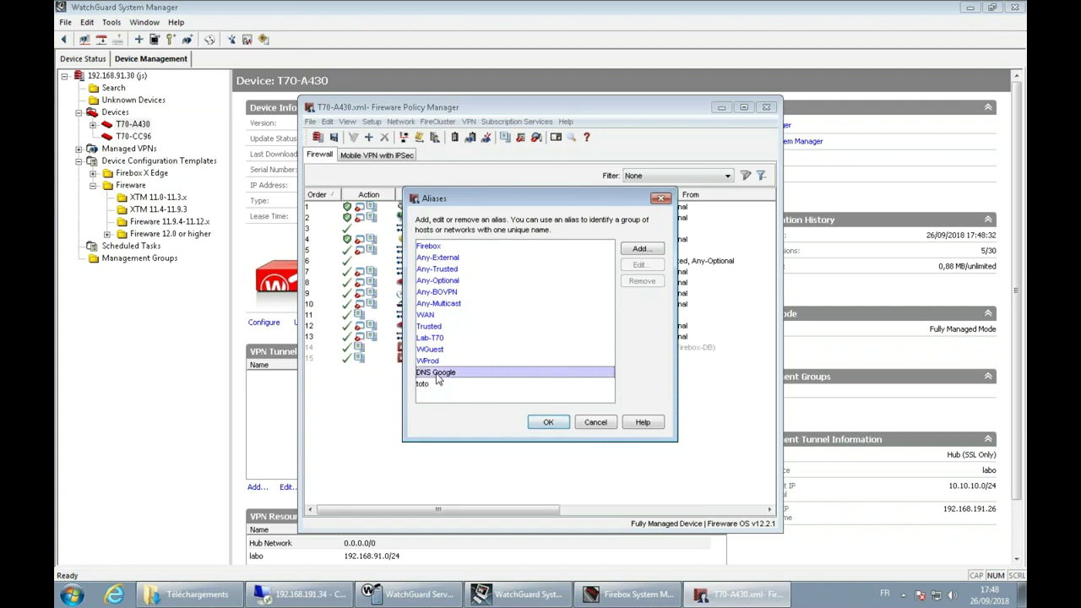
left_click(604, 422)
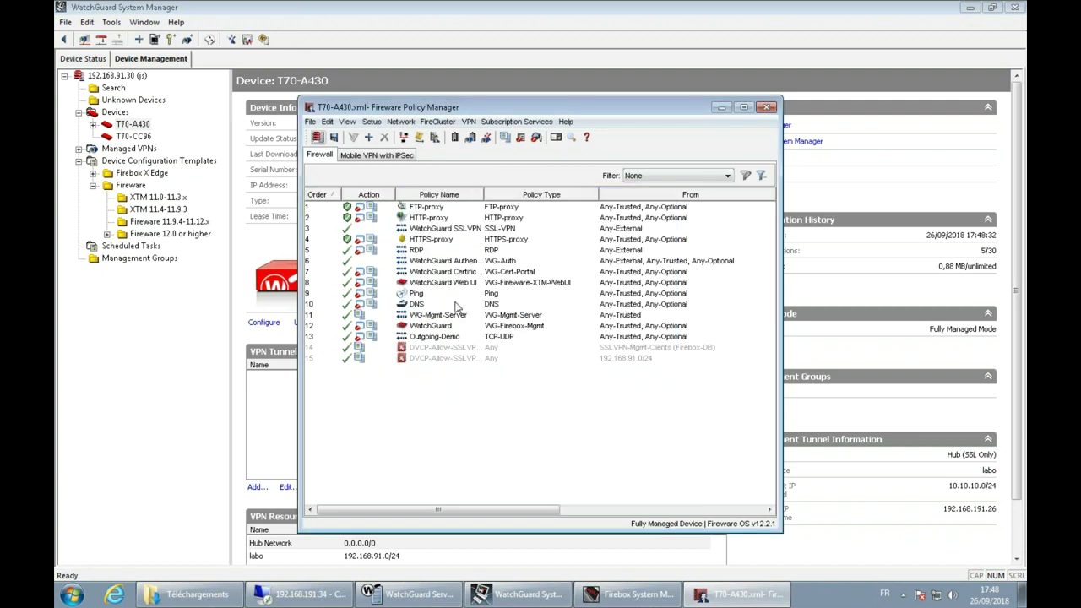
Step: Add the DNS Google alias to the To destinations of the DNS policy and confirm the policy
double_click(449, 302)
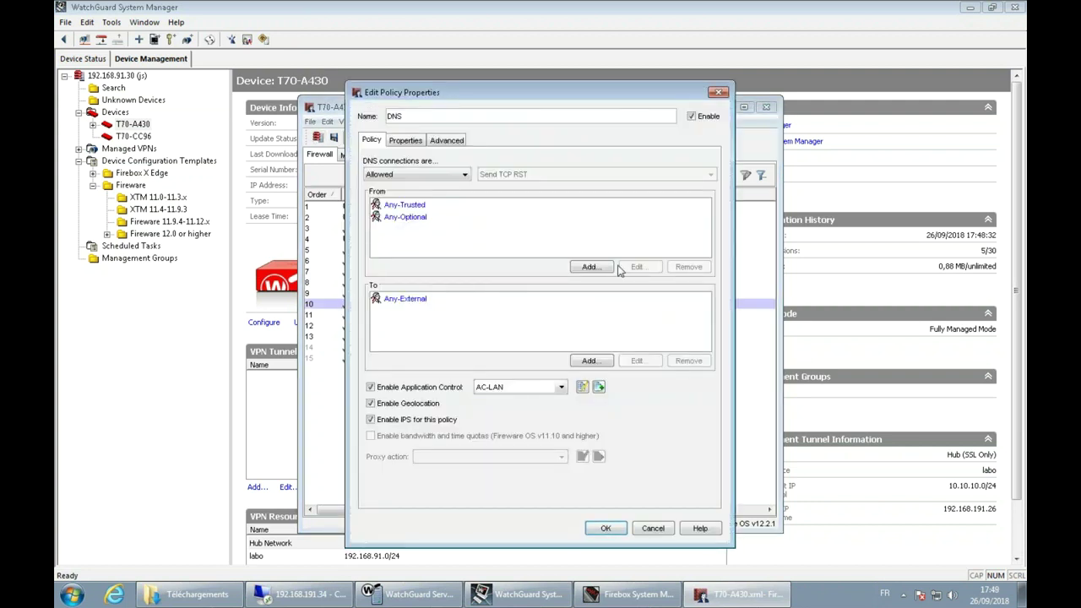
left_click(497, 300)
left_click(590, 361)
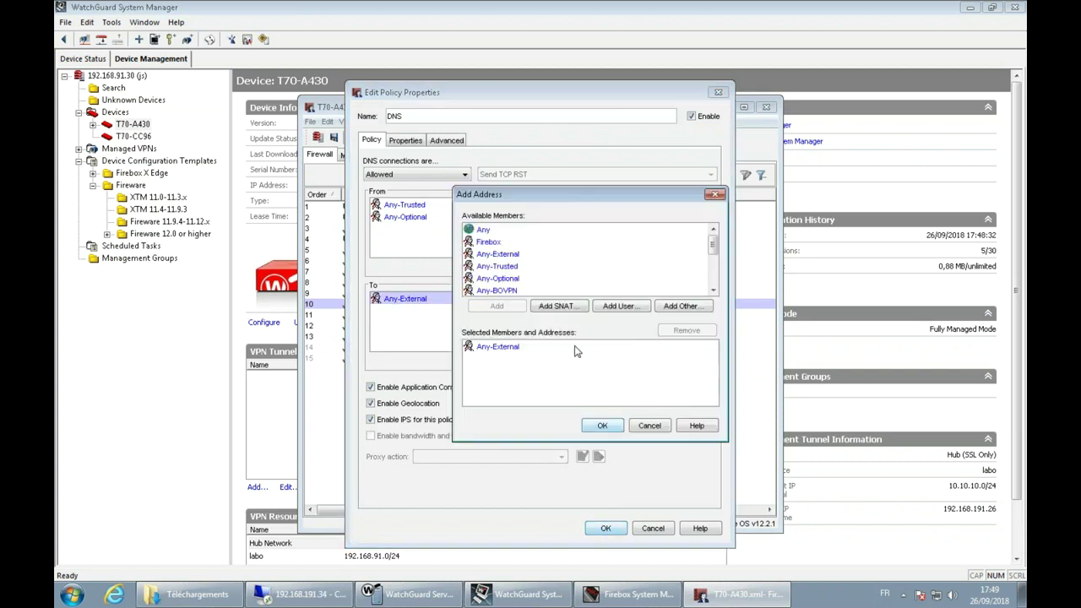
left_click(526, 243)
key("End")
left_click(496, 306)
left_click(602, 425)
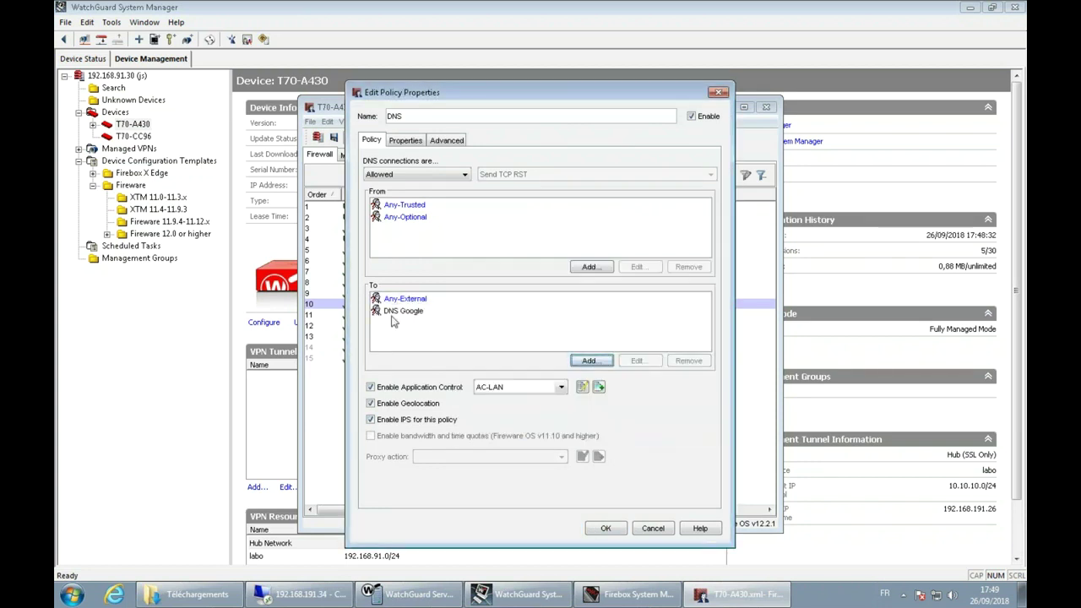
left_click(605, 528)
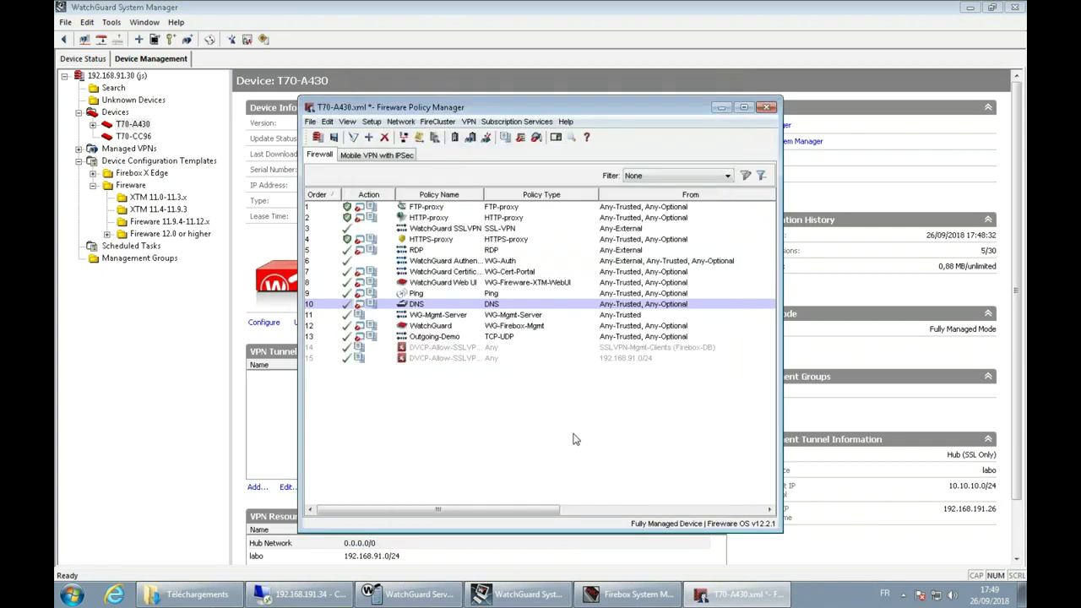
Step: Save the T70-A430 configuration to the Management Server with an immediate configuration update
key("ctrl+s")
left_click(641, 440)
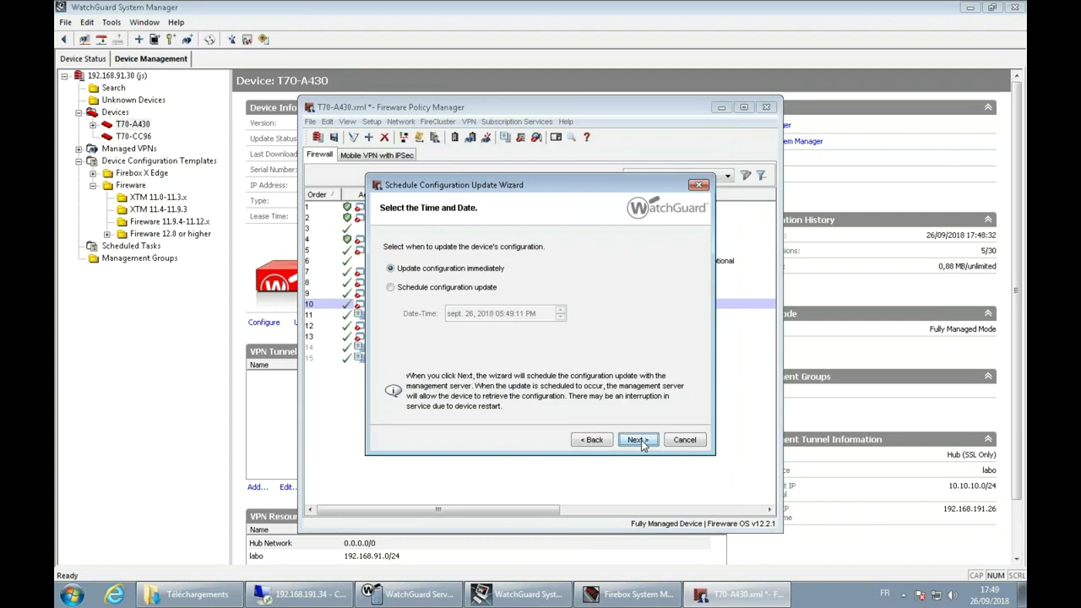
left_click(641, 439)
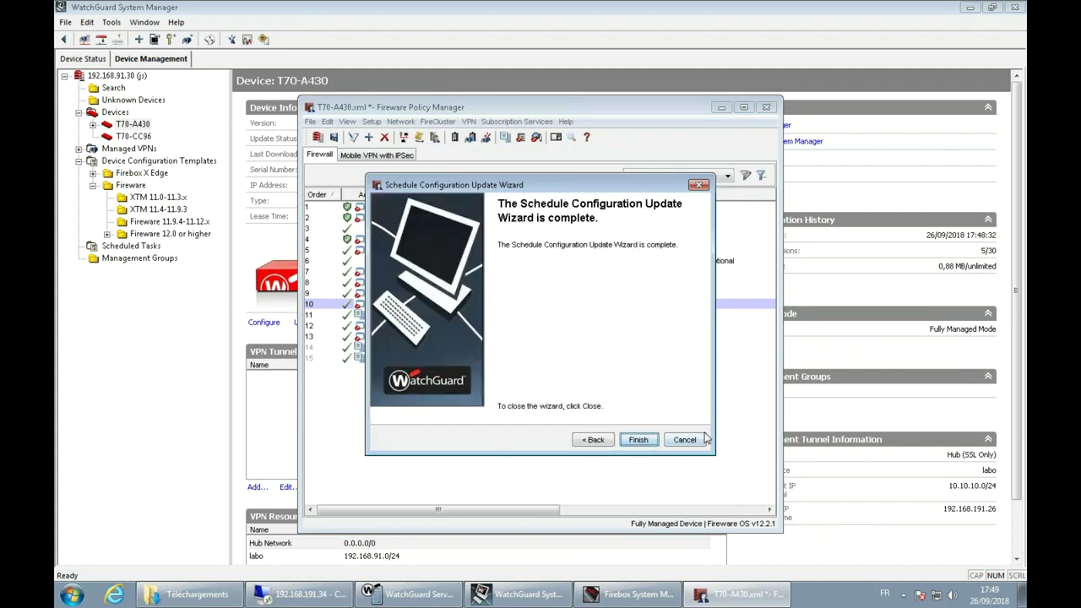
left_click(638, 441)
left_click(545, 336)
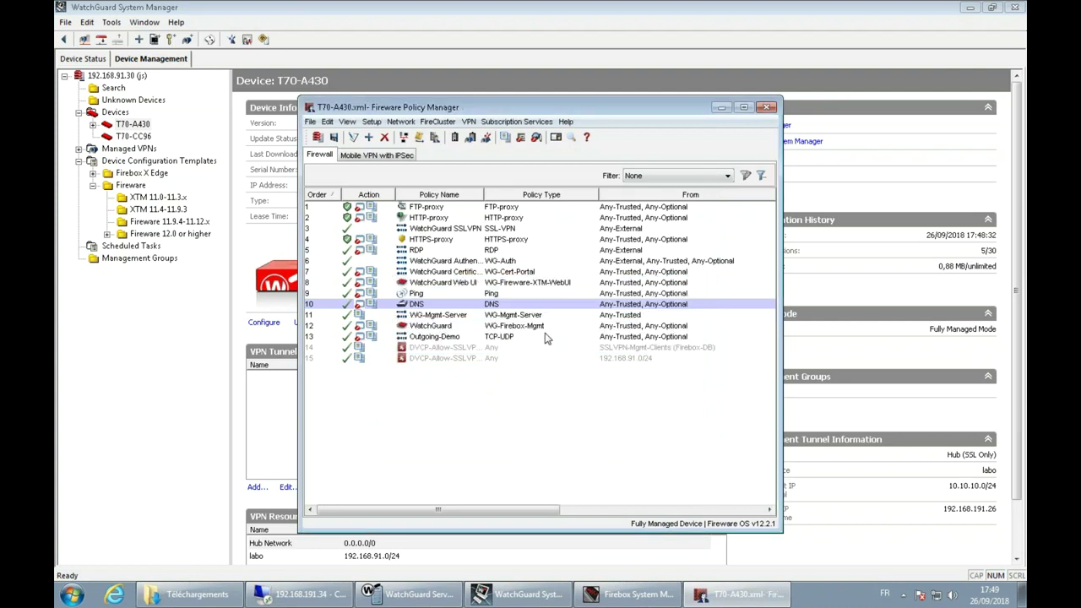
Step: Return to the Fireware 12.0 or higher templates and open the Alias template's configuration in Policy Manager
left_click(166, 339)
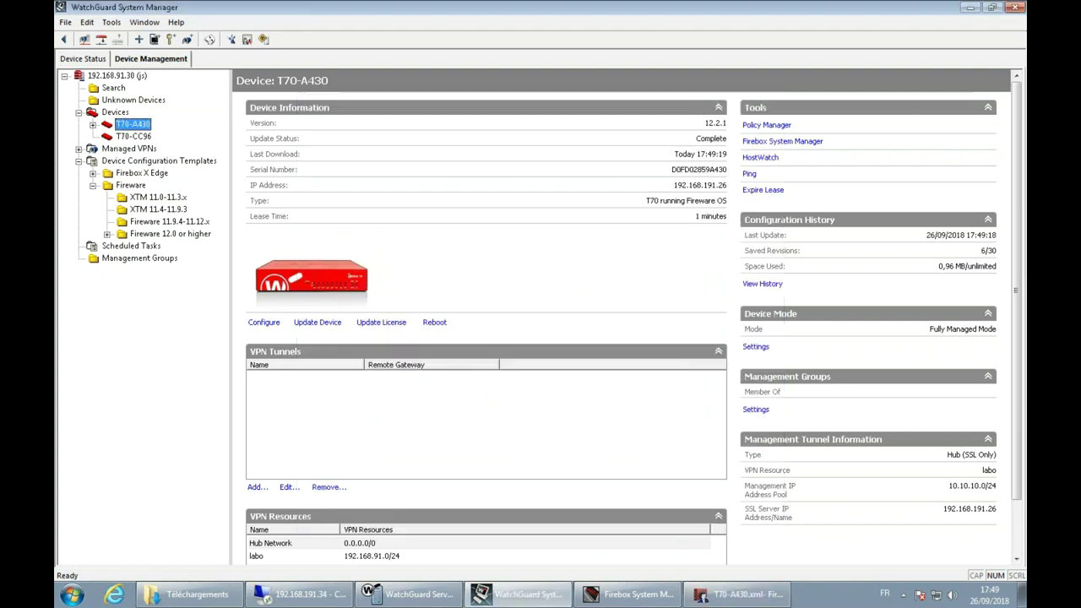
left_click(152, 234)
double_click(256, 112)
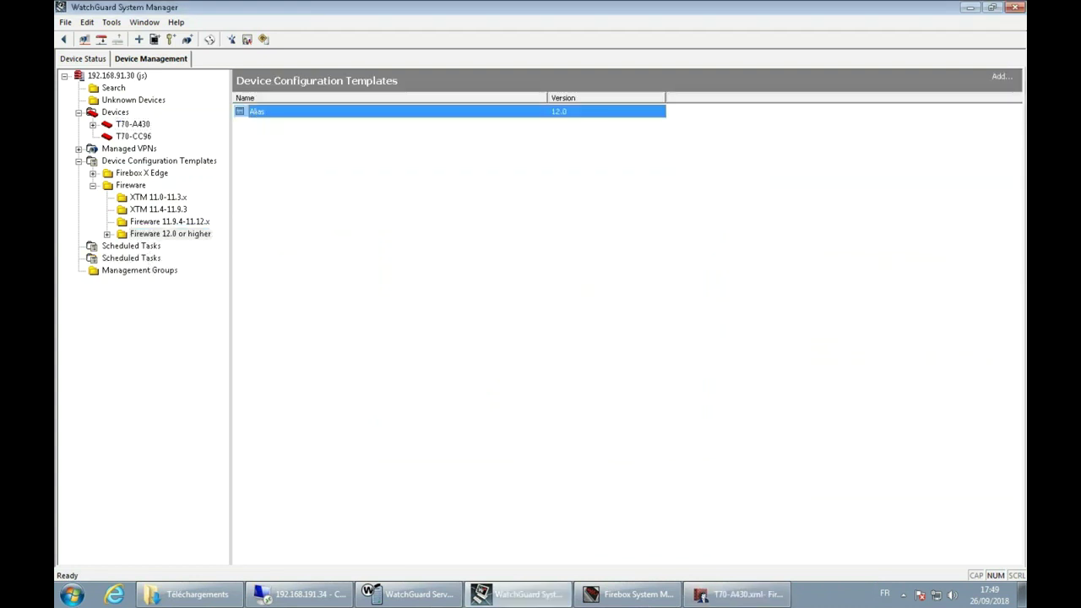
left_click(268, 310)
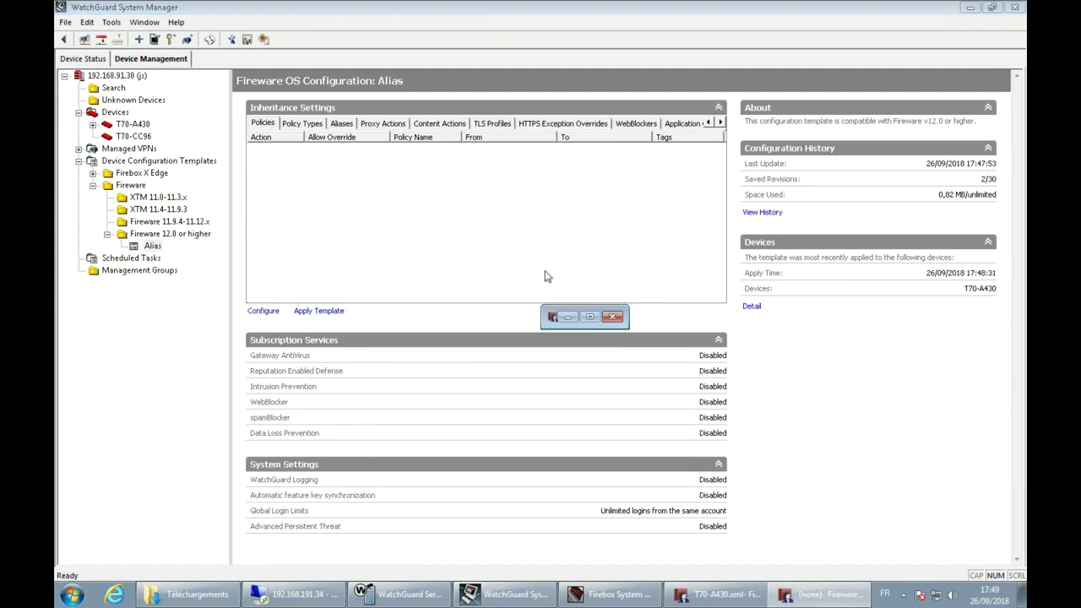
left_click(589, 317)
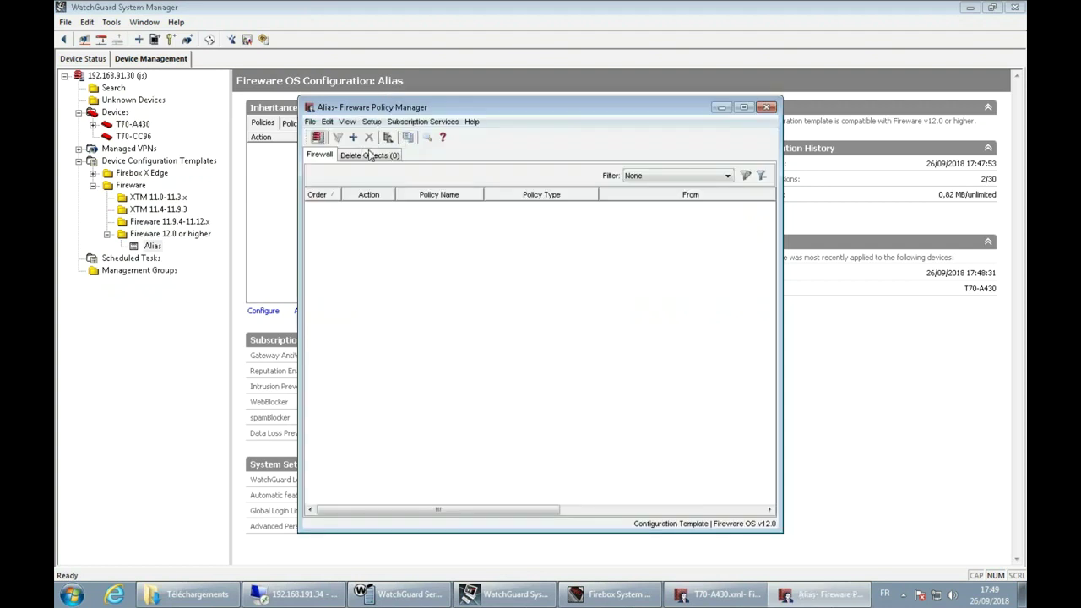
Step: Add host IPv4 1.1.1.1 as a member of the template's DNS Google alias and close the alias list
left_click(347, 121)
mouse_move(372, 122)
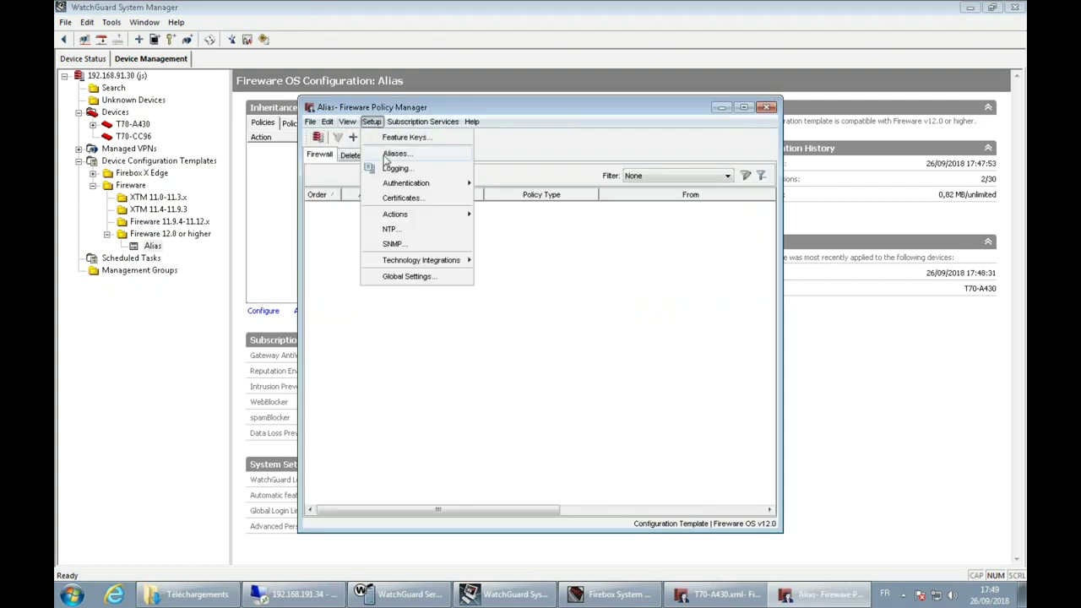
left_click(388, 154)
left_click(447, 305)
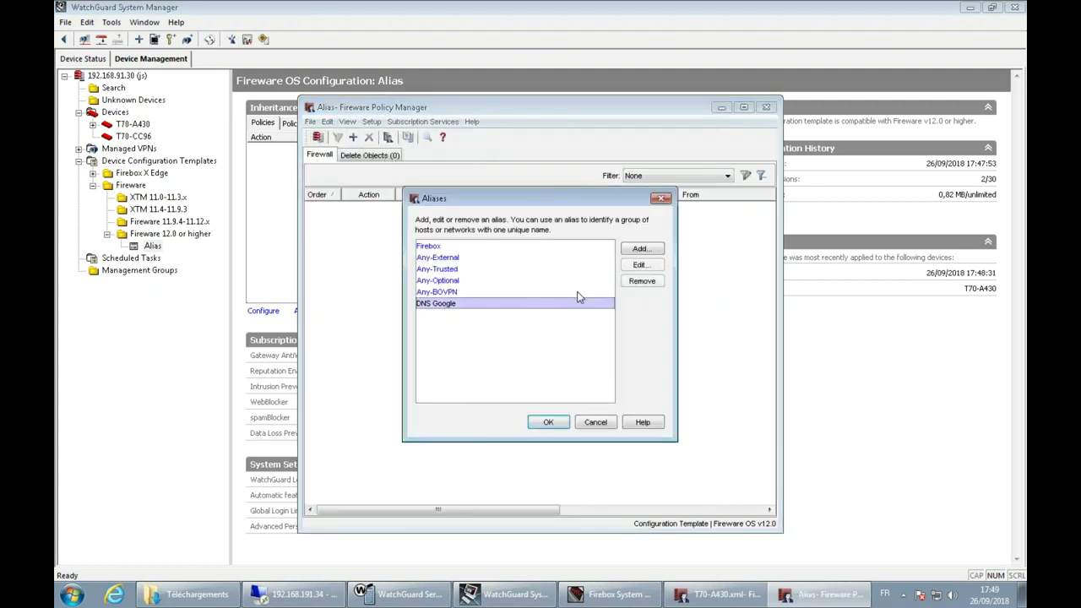
left_click(633, 267)
left_click(689, 300)
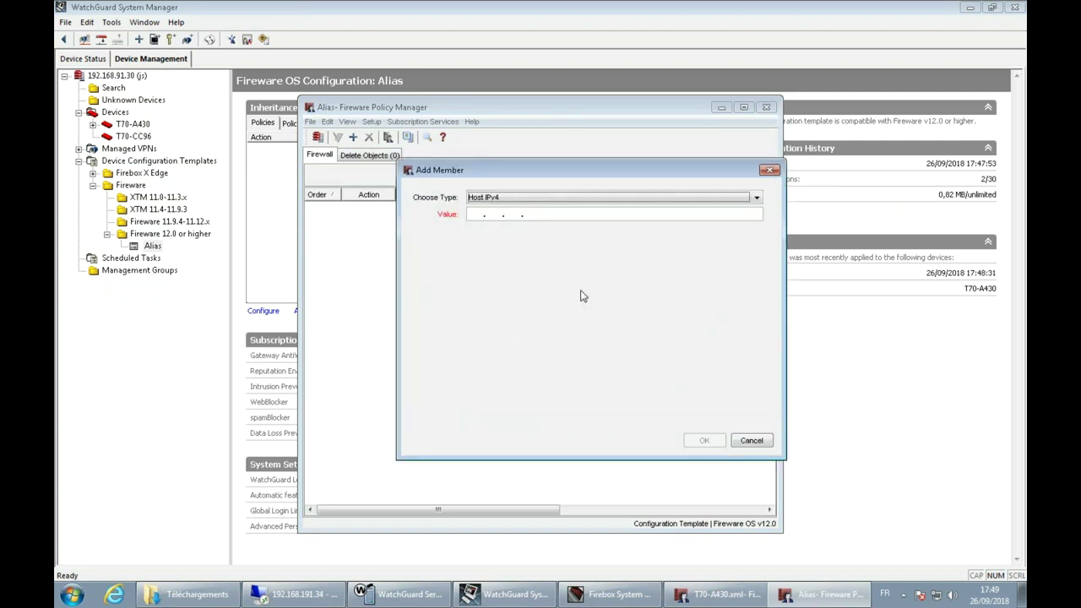
type("1.1.1.1")
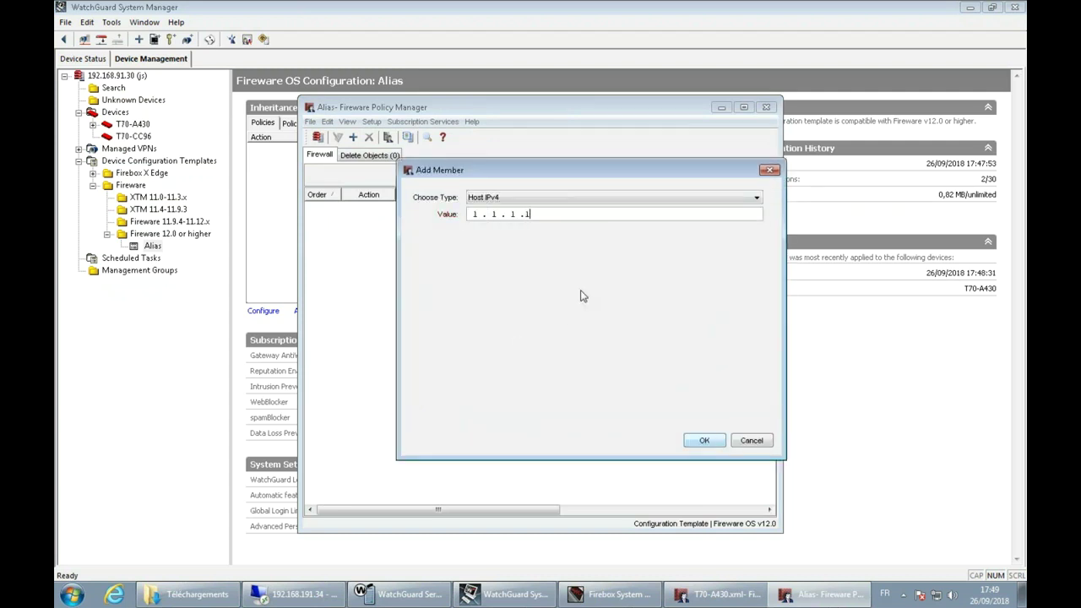
left_click(704, 440)
left_click(636, 418)
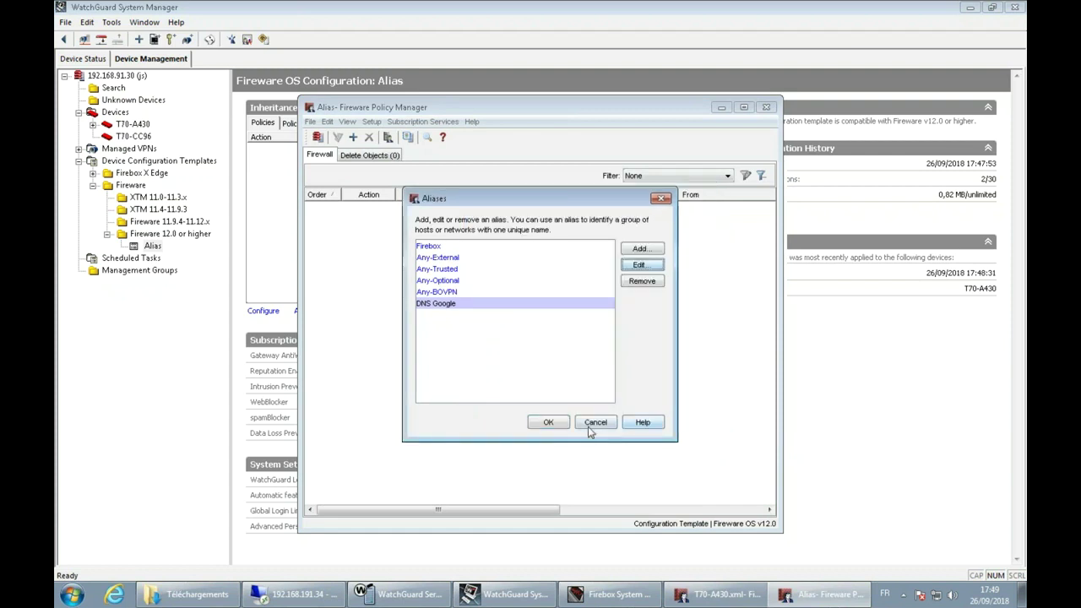
left_click(591, 425)
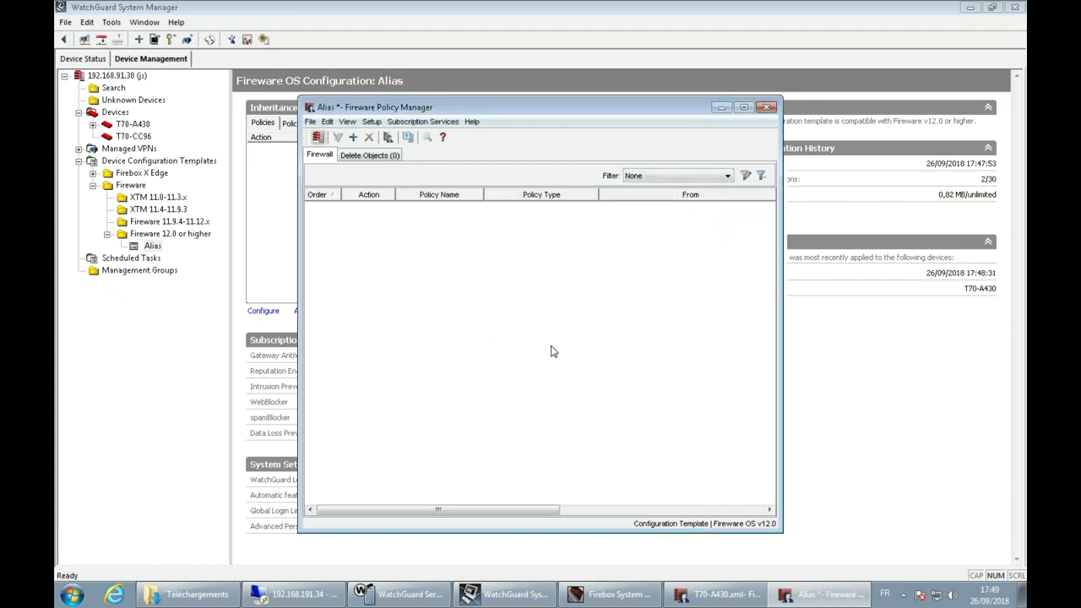
Step: Save the modified Alias template to the Management Server and close its Policy Manager window
key("ctrl+s")
key("Return")
left_click(767, 107)
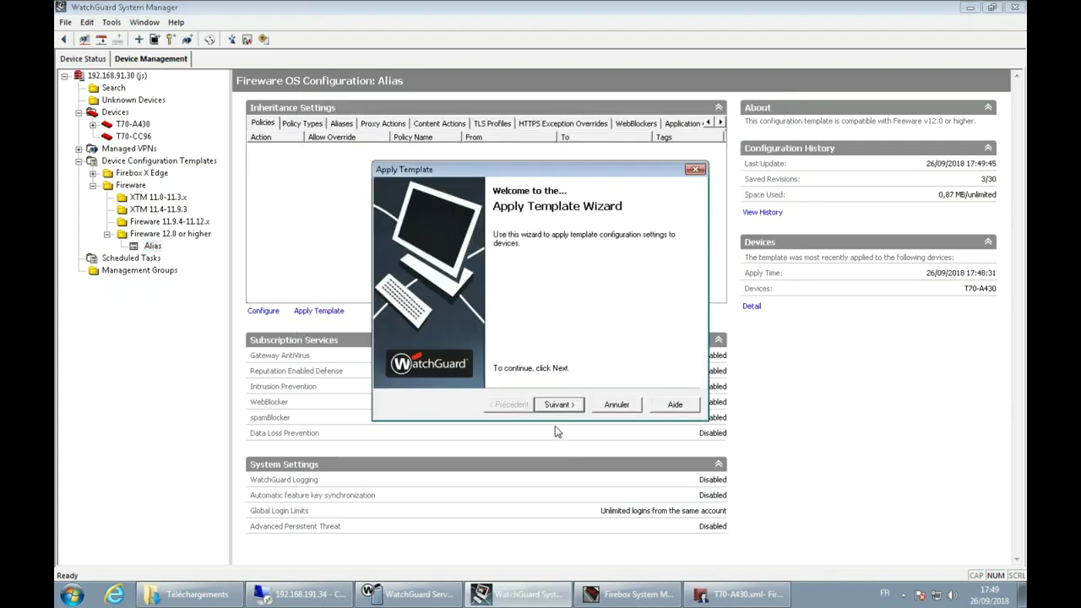
Step: Apply the updated Alias template to T70-A430 by completing the Apply Template wizard
left_click(559, 405)
left_click(558, 405)
left_click(560, 405)
left_click(560, 405)
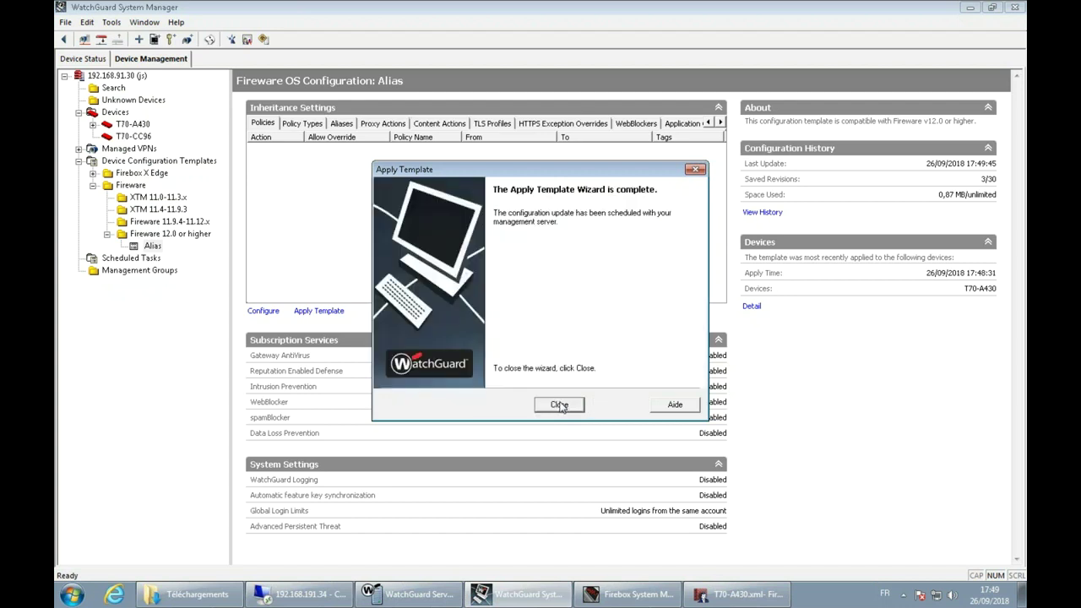
left_click(559, 405)
Step: Return to device T70-A430, close its outdated Policy Manager window and reopen its configuration in Policy Manager
left_click(135, 124)
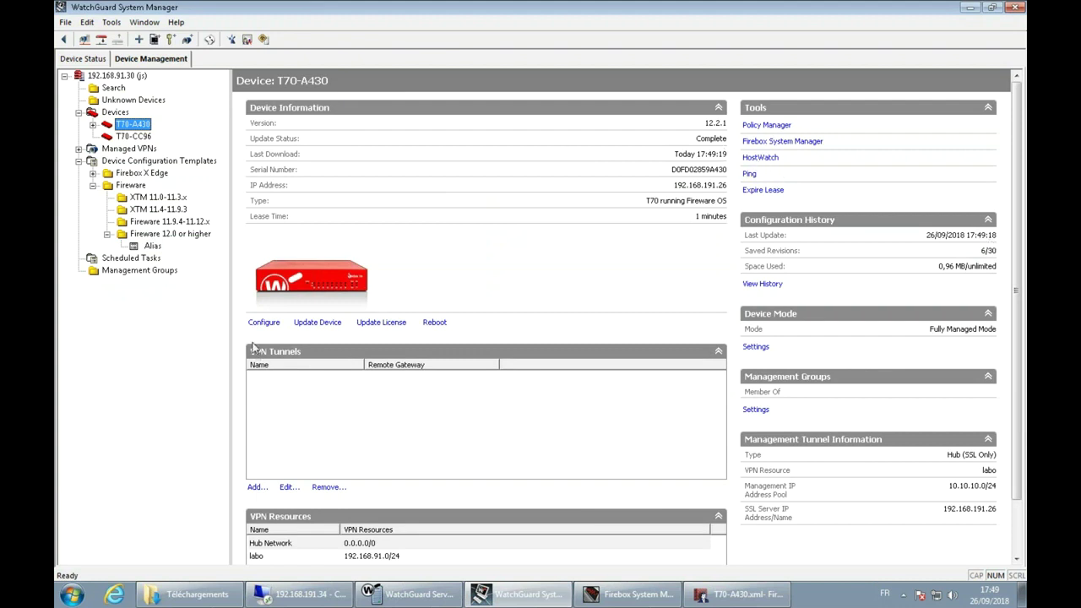
left_click(317, 321)
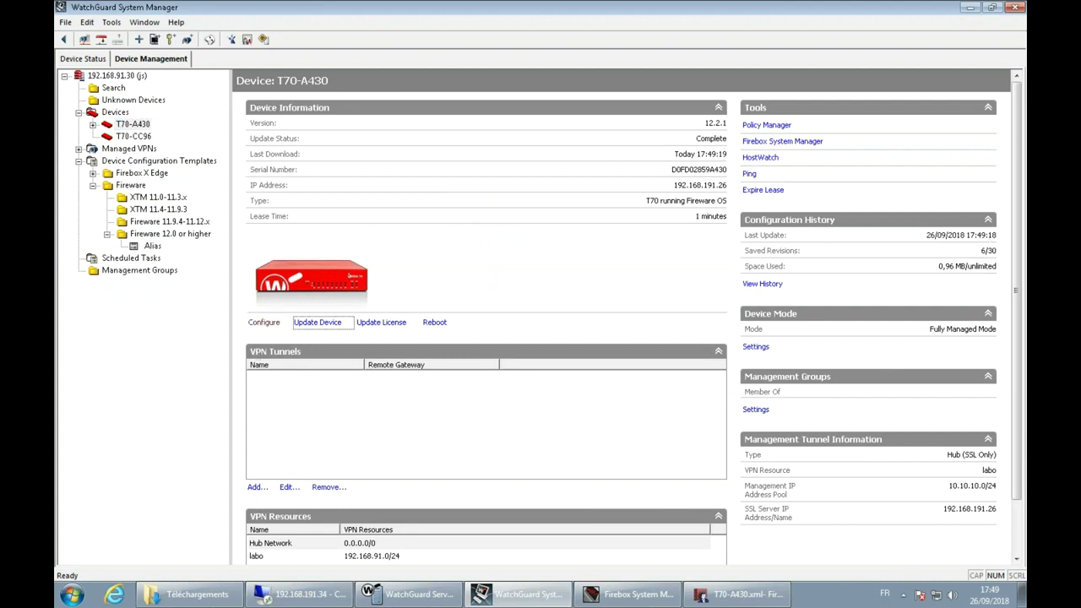
left_click(768, 601)
left_click(770, 107)
left_click(263, 321)
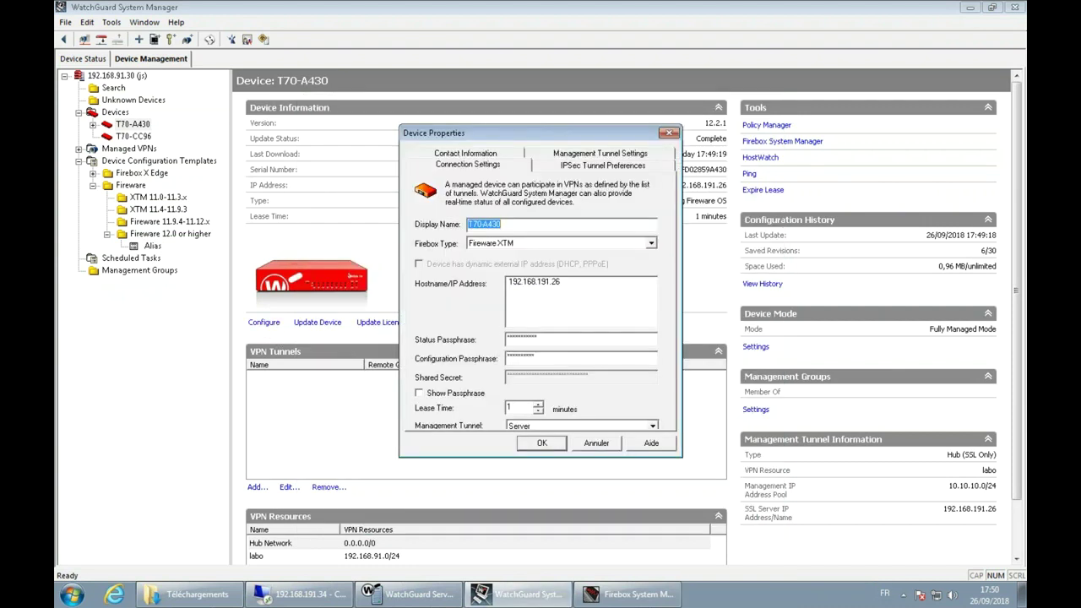
key("Escape")
left_click(779, 127)
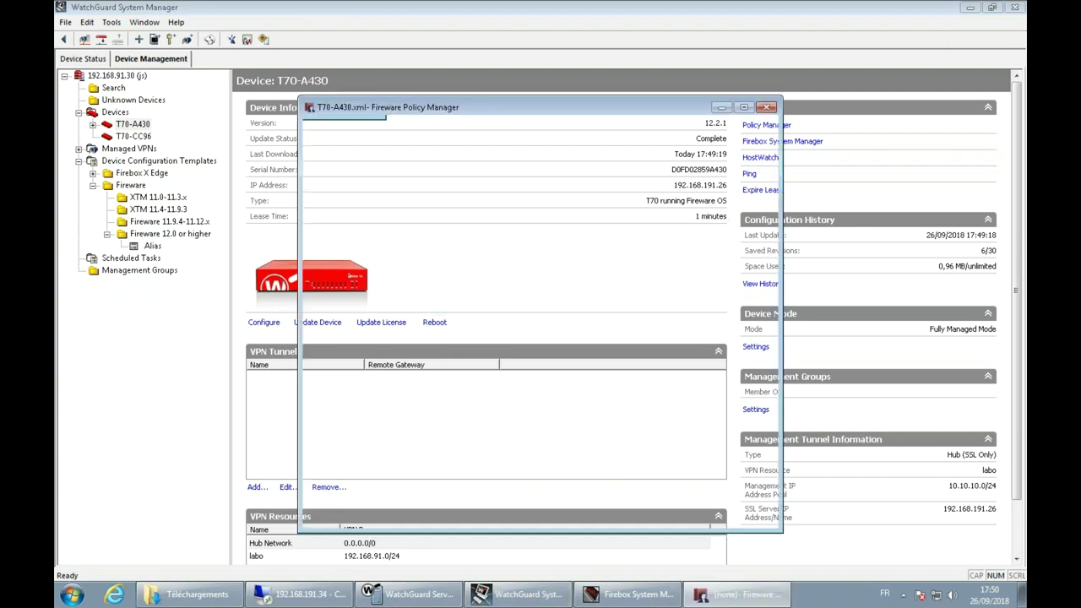
Step: Check the members of the DNS Google alias in T70-A430's configuration and close Policy Manager without making changes
left_click(372, 122)
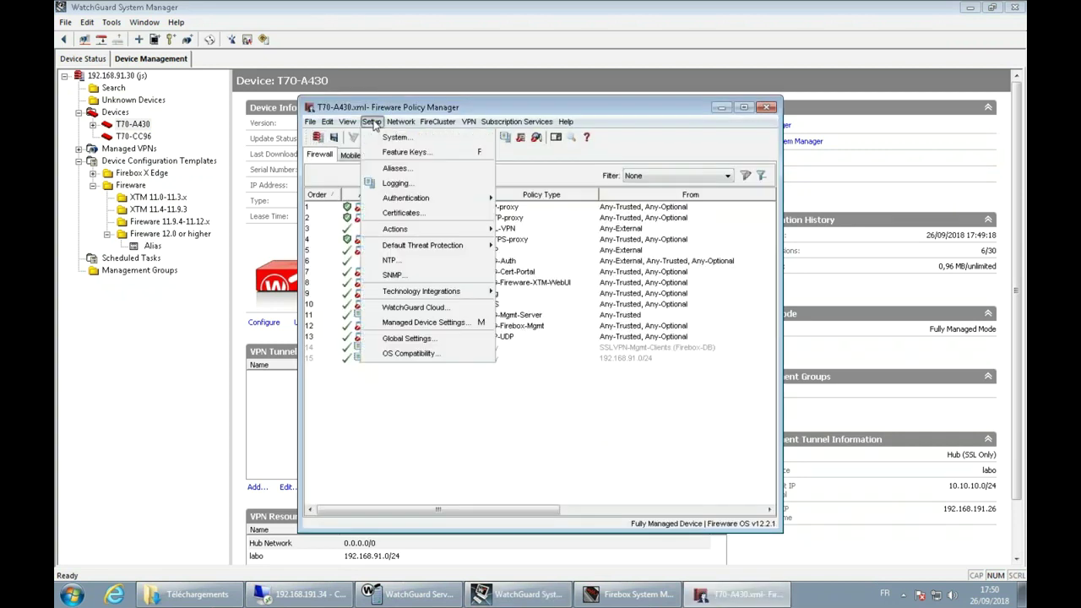
left_click(397, 173)
double_click(445, 373)
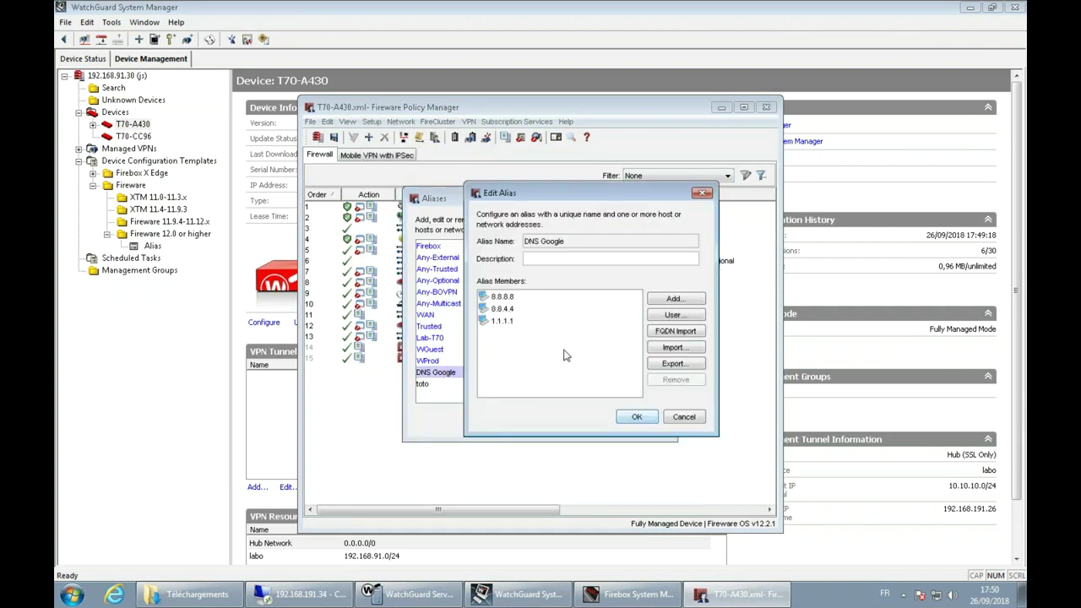
left_click(686, 420)
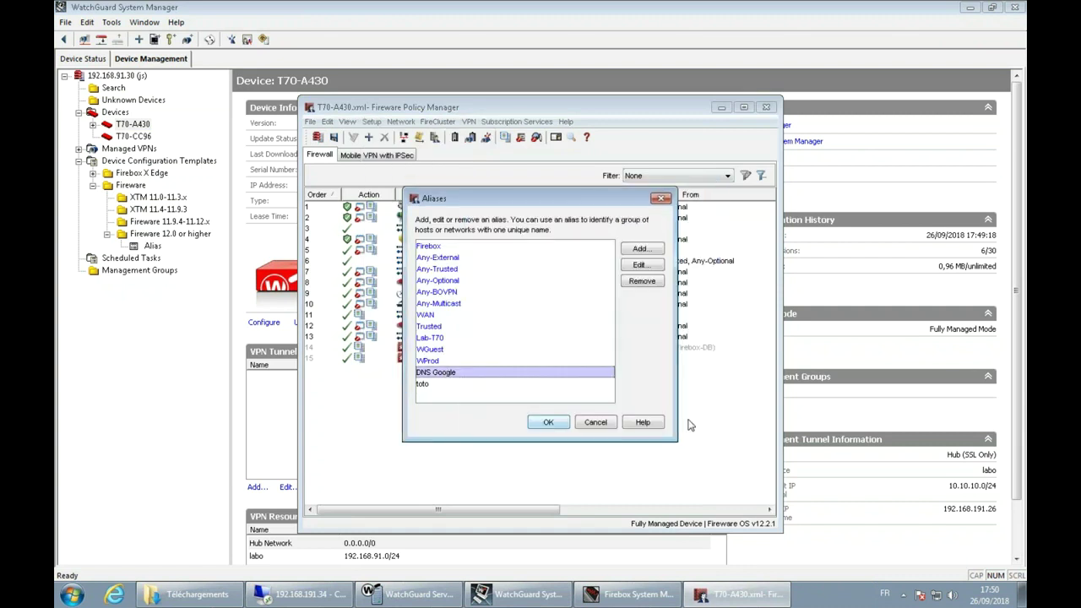
left_click(596, 422)
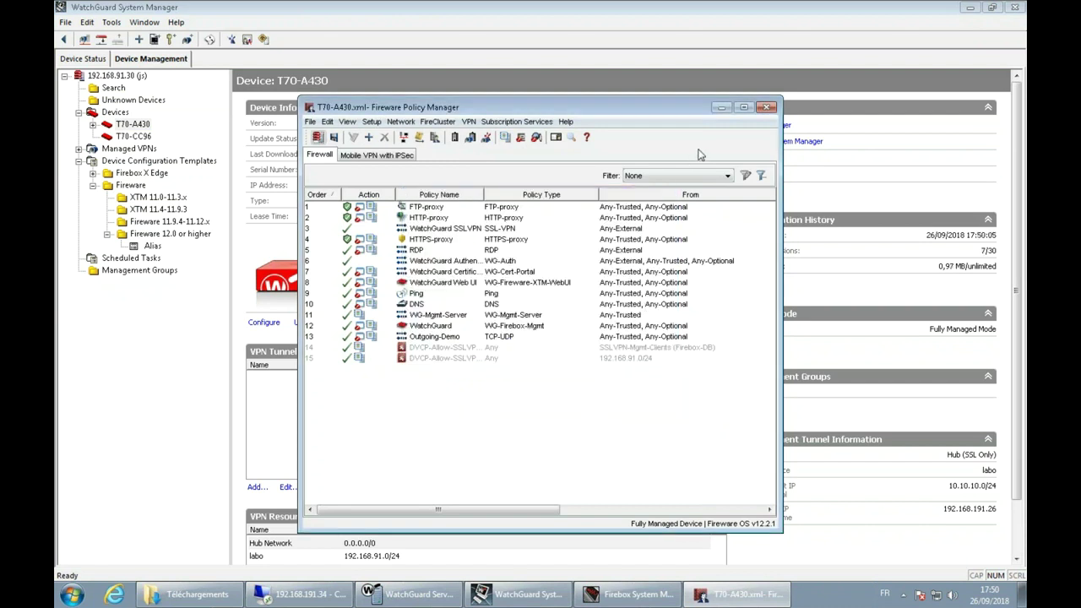
left_click(766, 108)
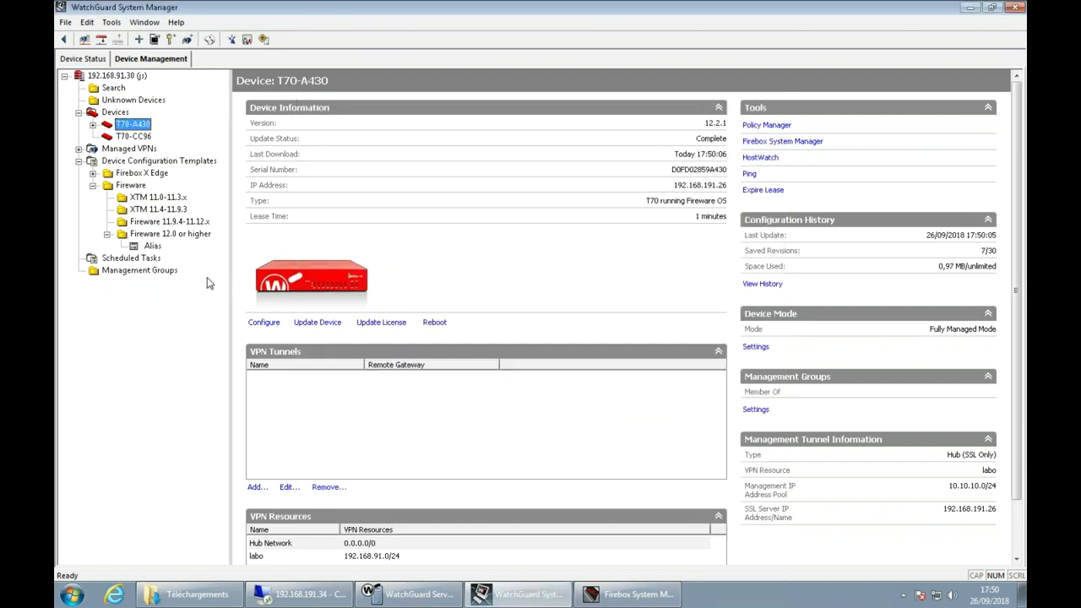
Step: Create a new device configuration template named Webblocker for Fireware v12.0 or higher
left_click(153, 245)
left_click(156, 233)
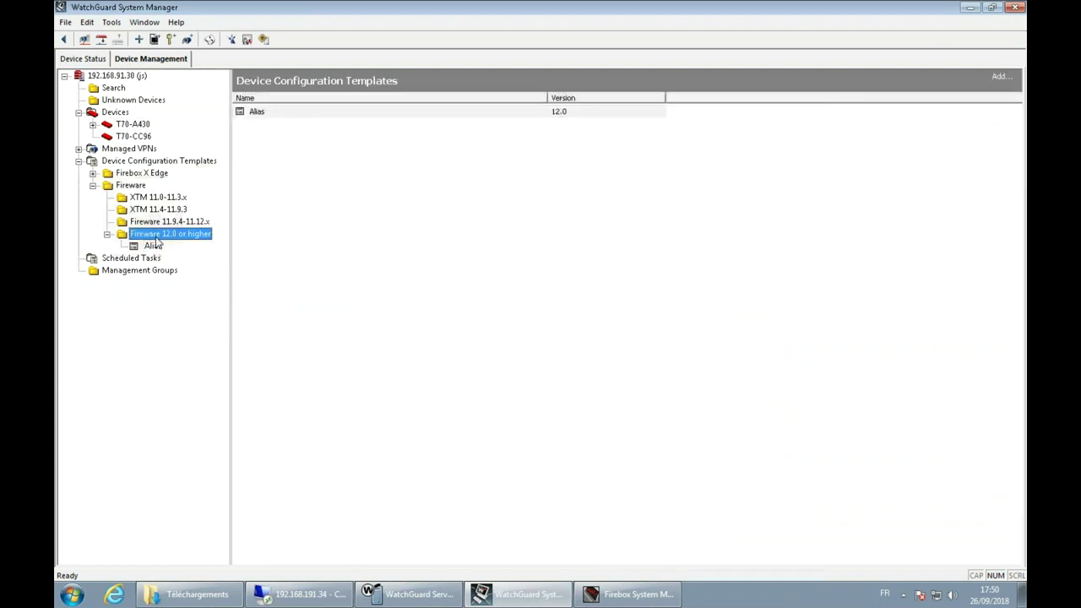
left_click(363, 223)
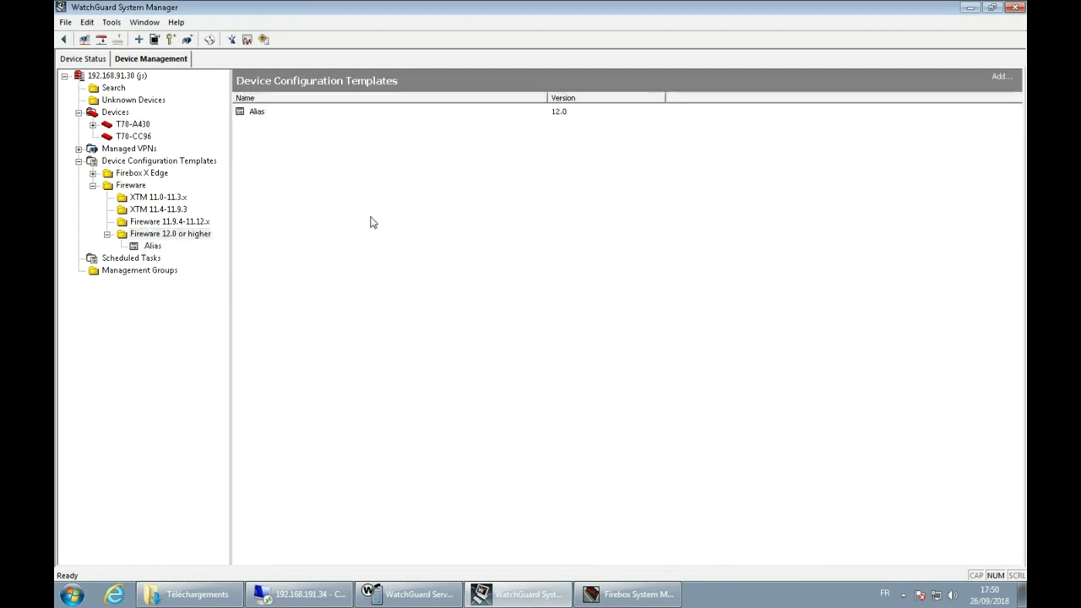
right_click(147, 239)
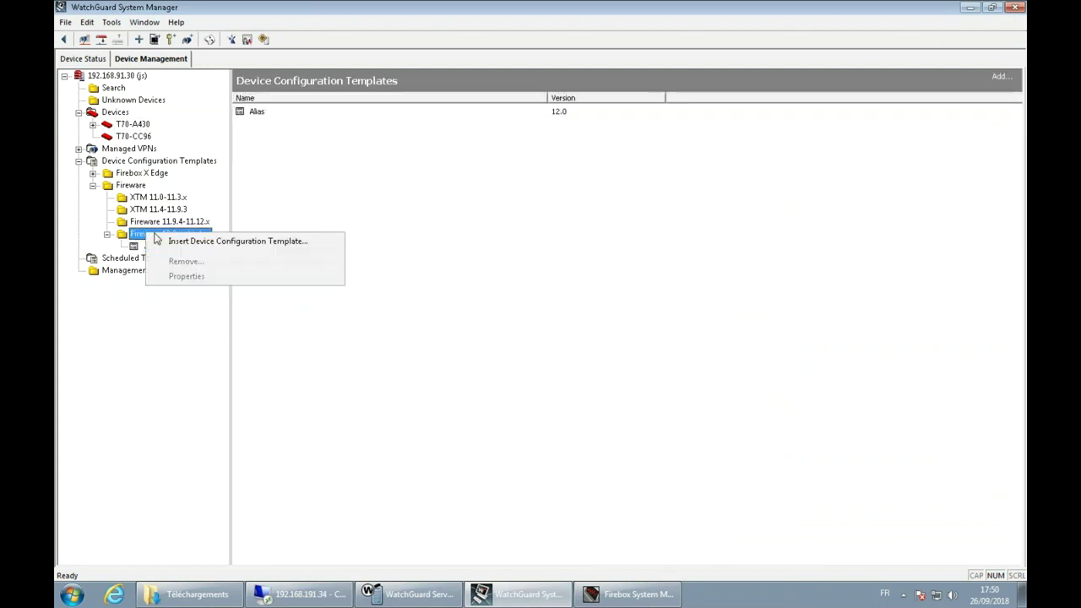
left_click(173, 241)
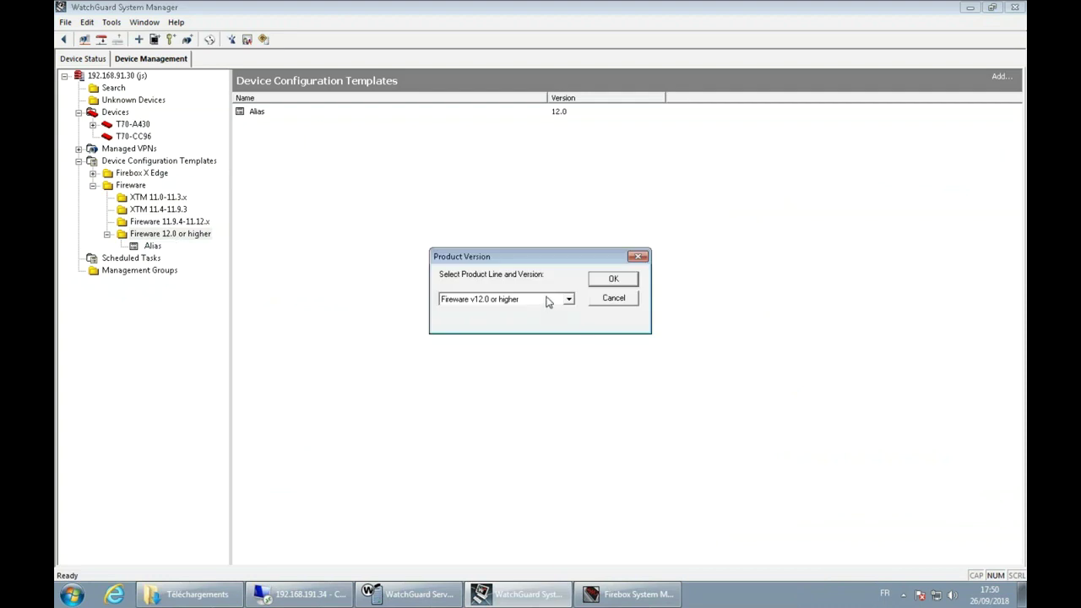
left_click(604, 282)
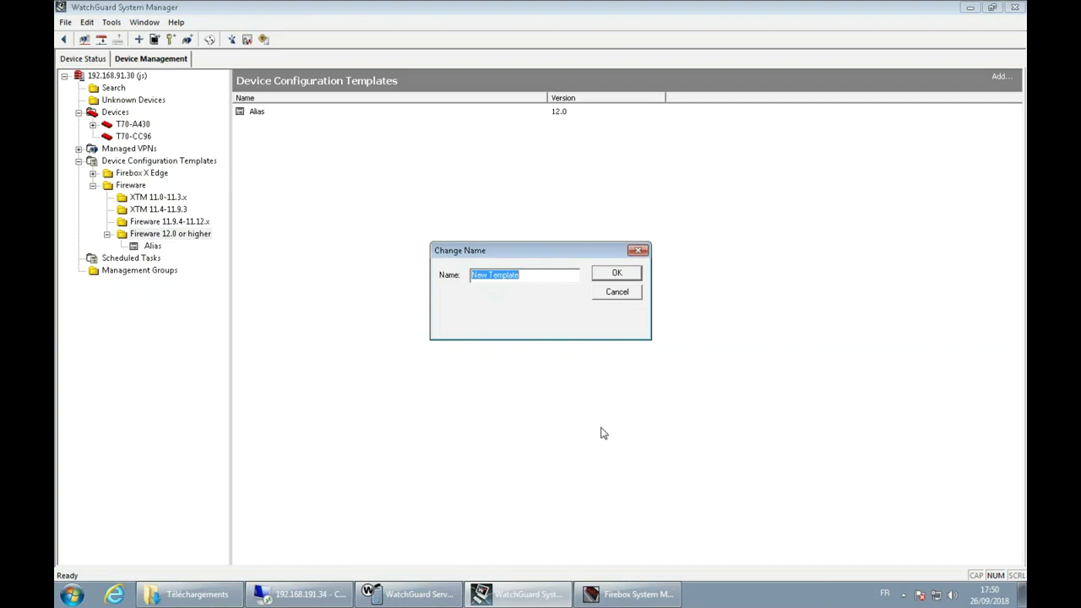
type("Webblocker")
left_click(617, 272)
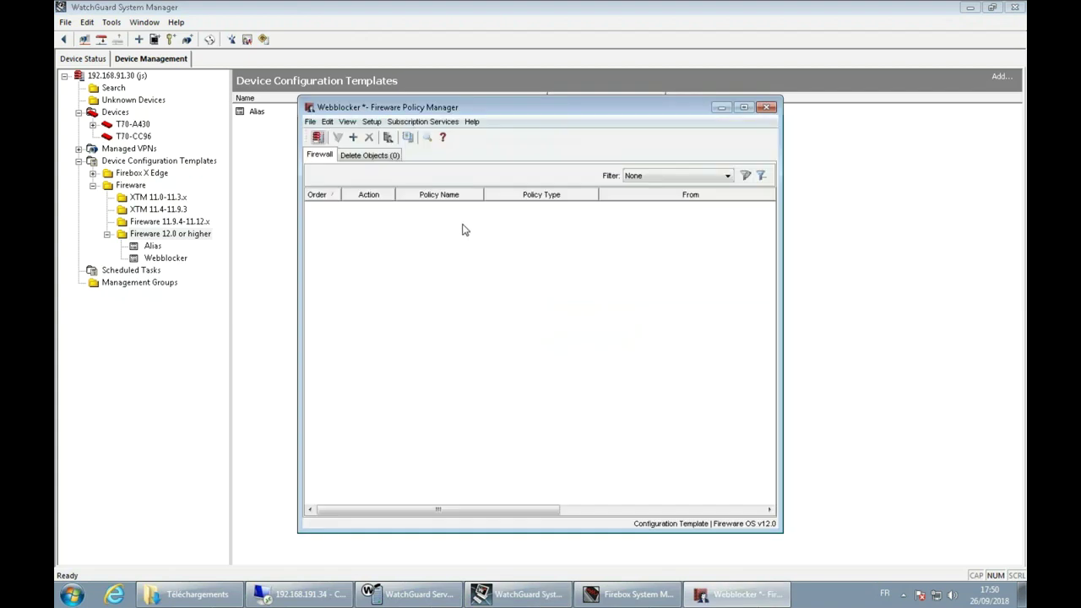
Step: Add an HTTP-proxy policy named HTTP-proxy-Demo to the Webblocker template
right_click(411, 226)
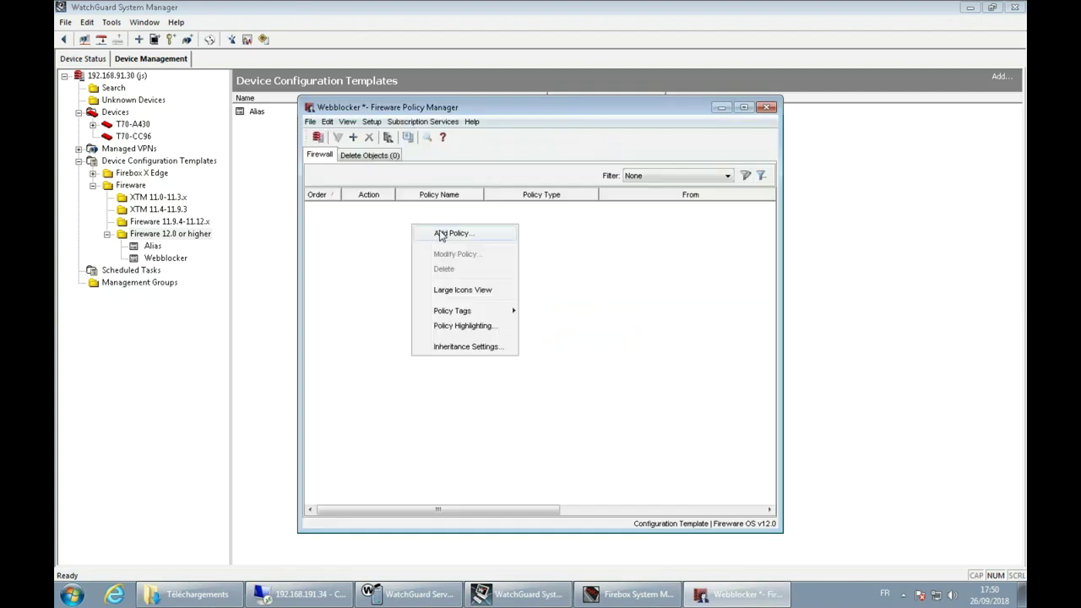
left_click(440, 236)
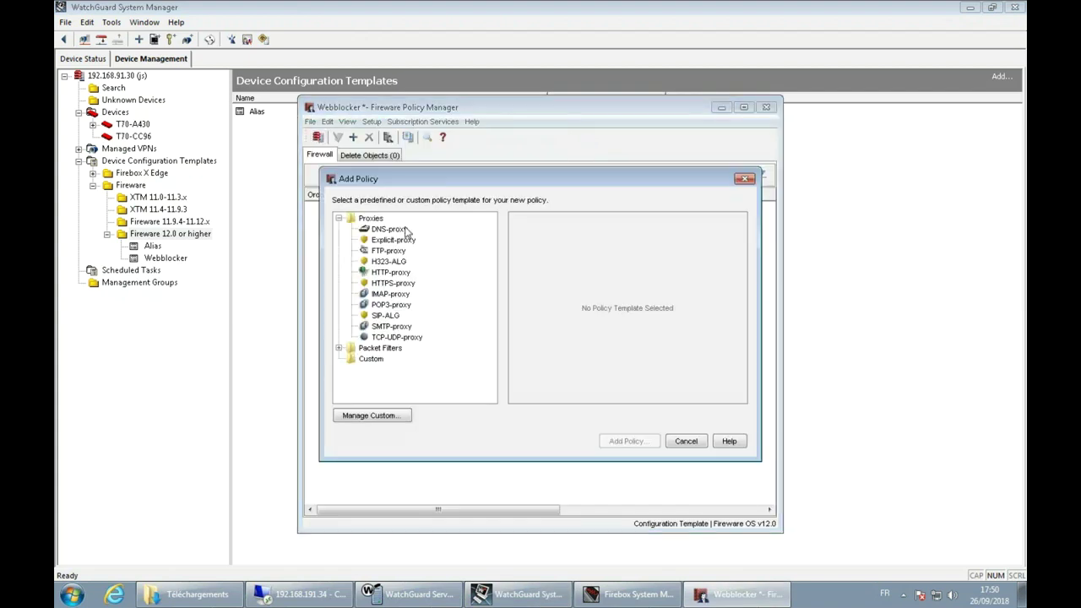
double_click(394, 273)
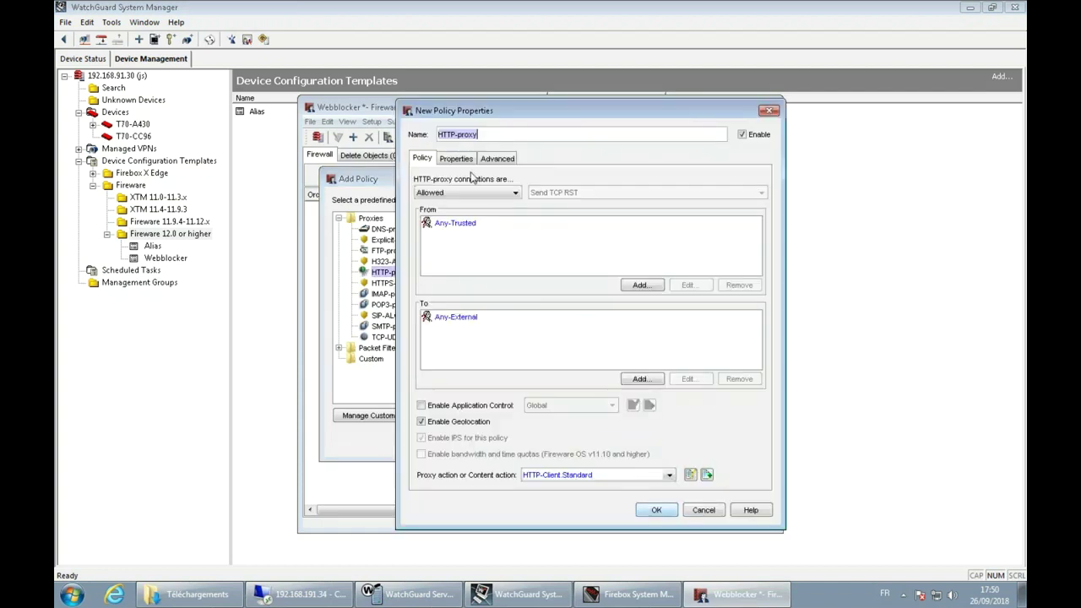
left_click(500, 133)
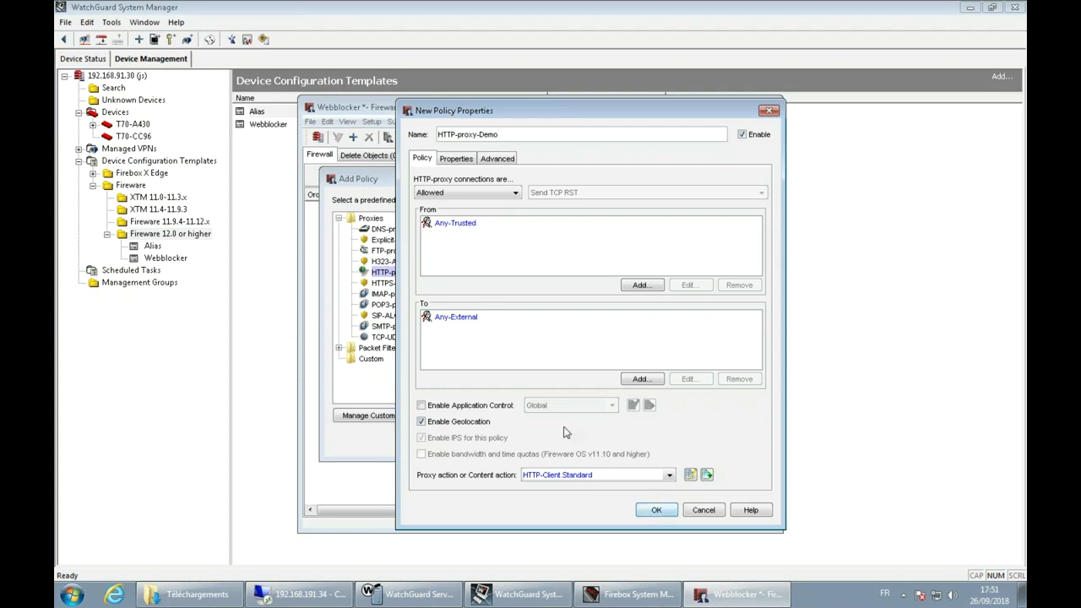
Step: Clone the policy's predefined HTTP-Client.Standard proxy action and set the clone's description to Demo
left_click(690, 475)
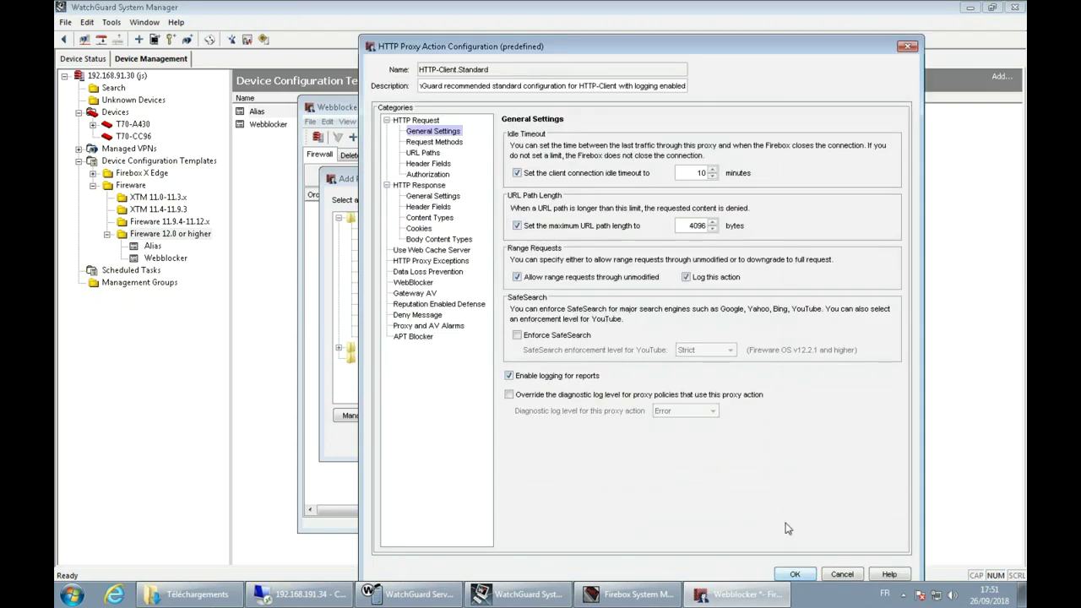
left_click(794, 574)
left_click(706, 475)
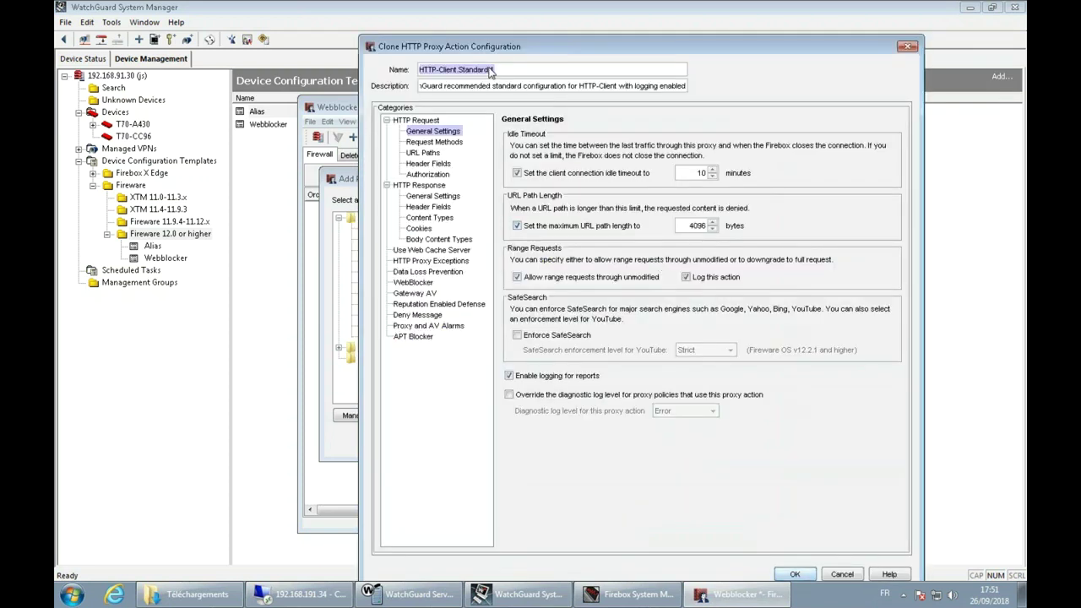
left_click(547, 85)
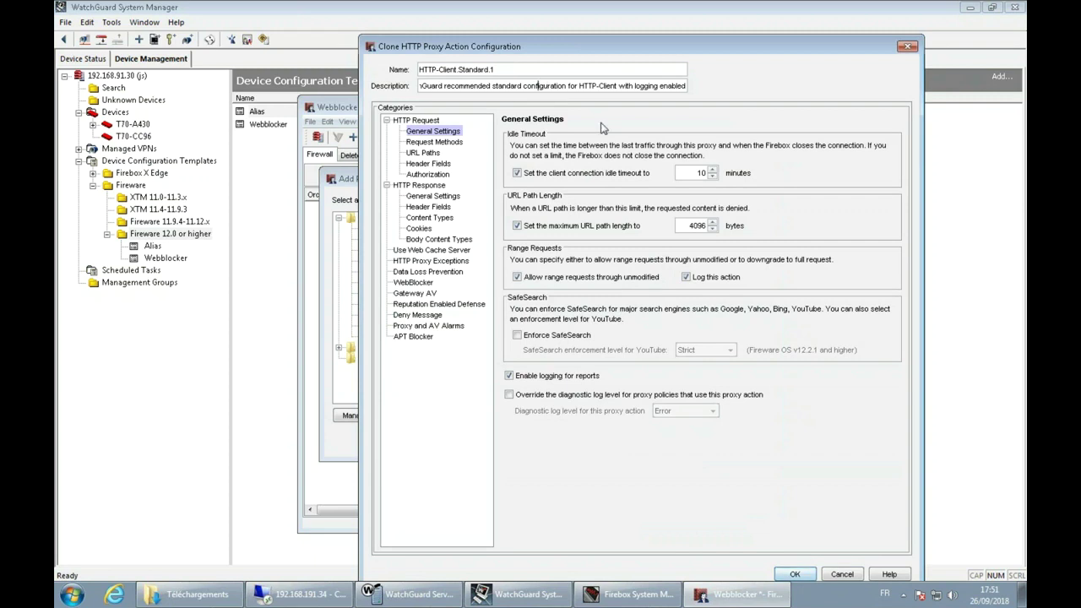
key("shift+Home")
type("De")
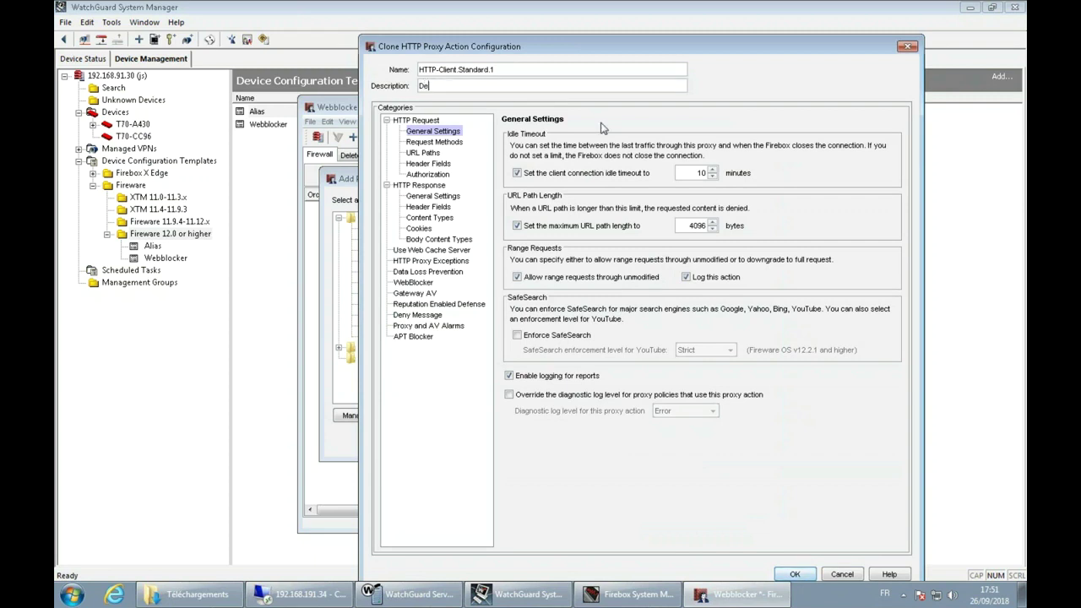
Step: Create a WebBlocker action with default settings for the cloned proxy action and save the HTTP-proxy-Demo policy
left_click(414, 283)
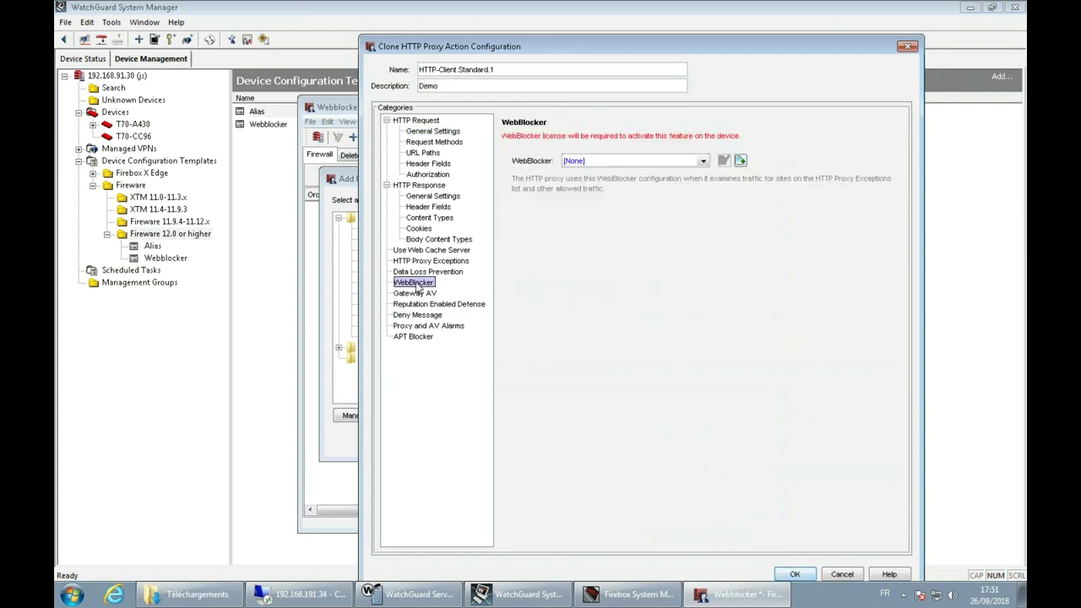
left_click(739, 161)
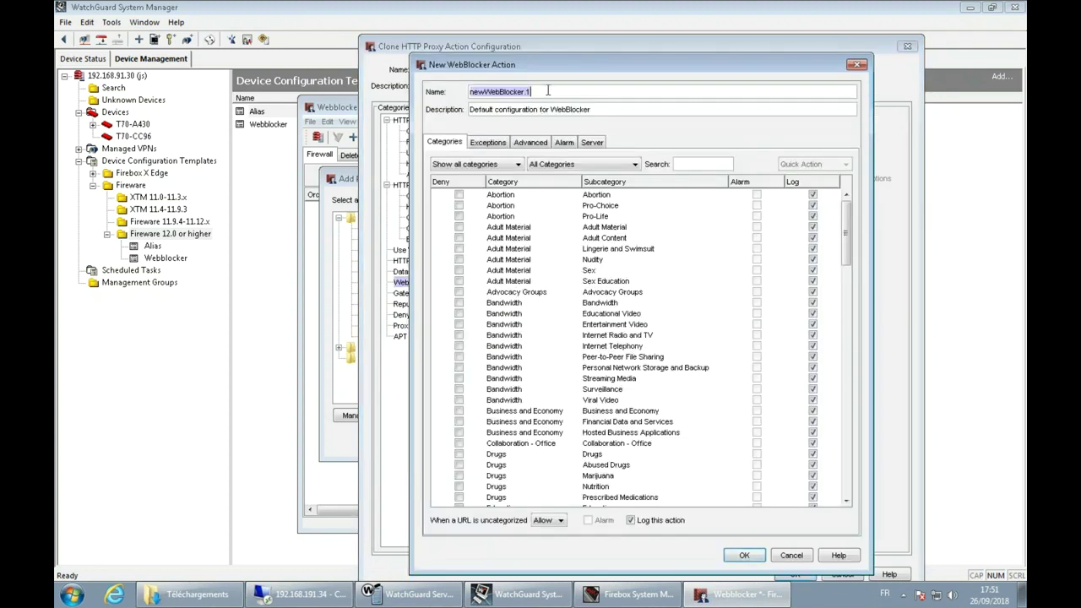
left_click(744, 554)
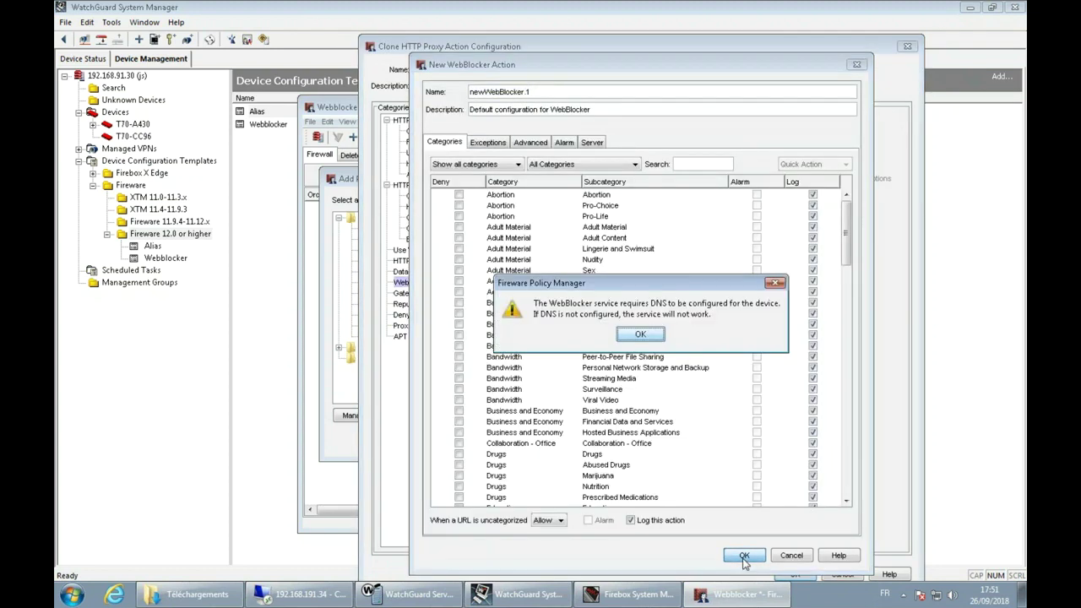
left_click(640, 335)
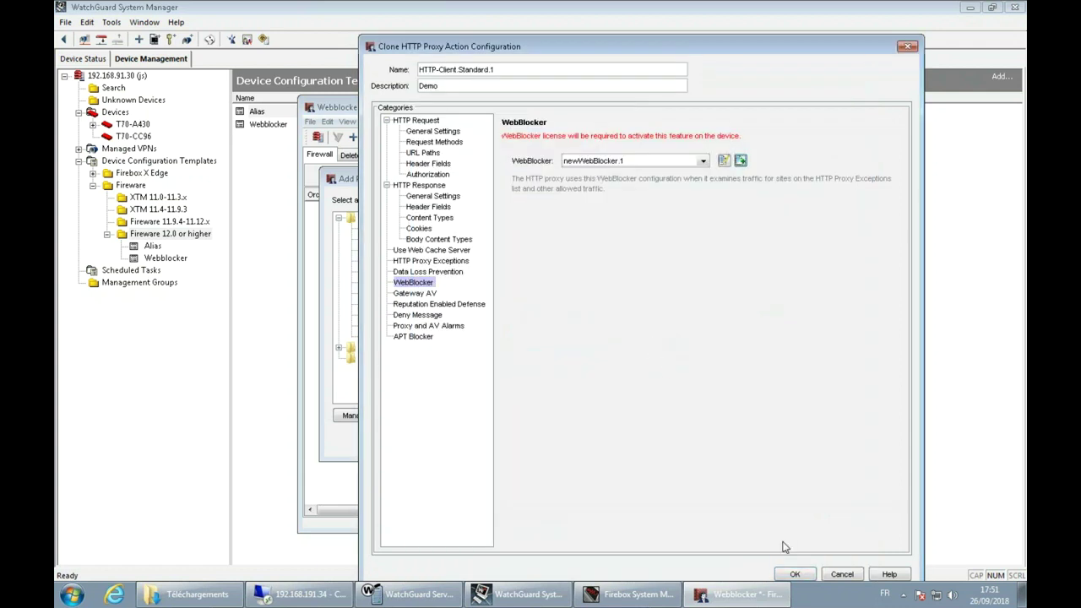
left_click(794, 574)
left_click(656, 510)
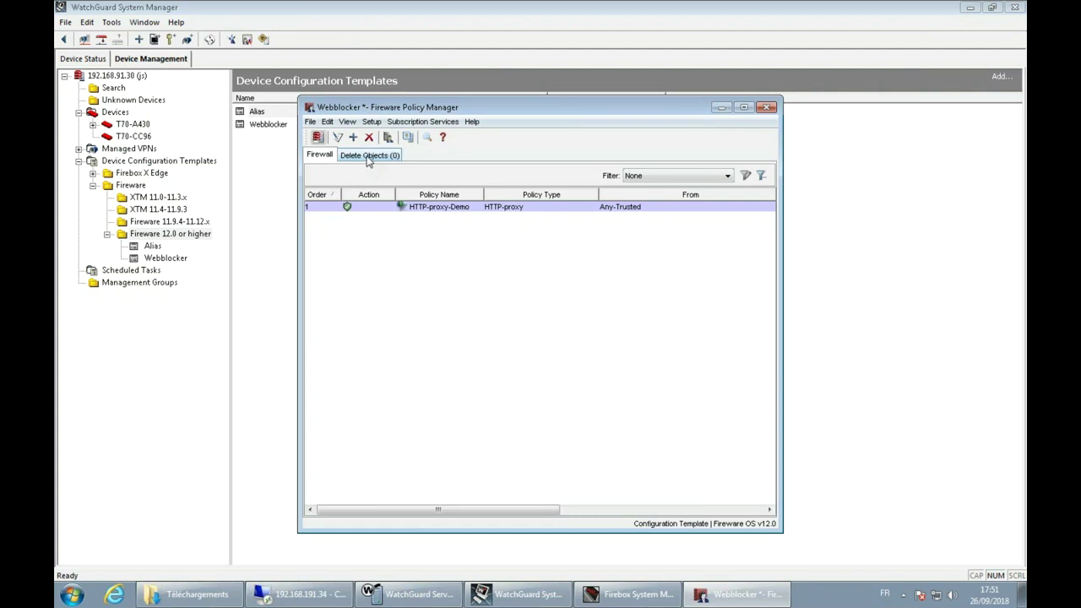
Step: Review the categories of objects the Webblocker template can delete from a target device's configuration
left_click(369, 160)
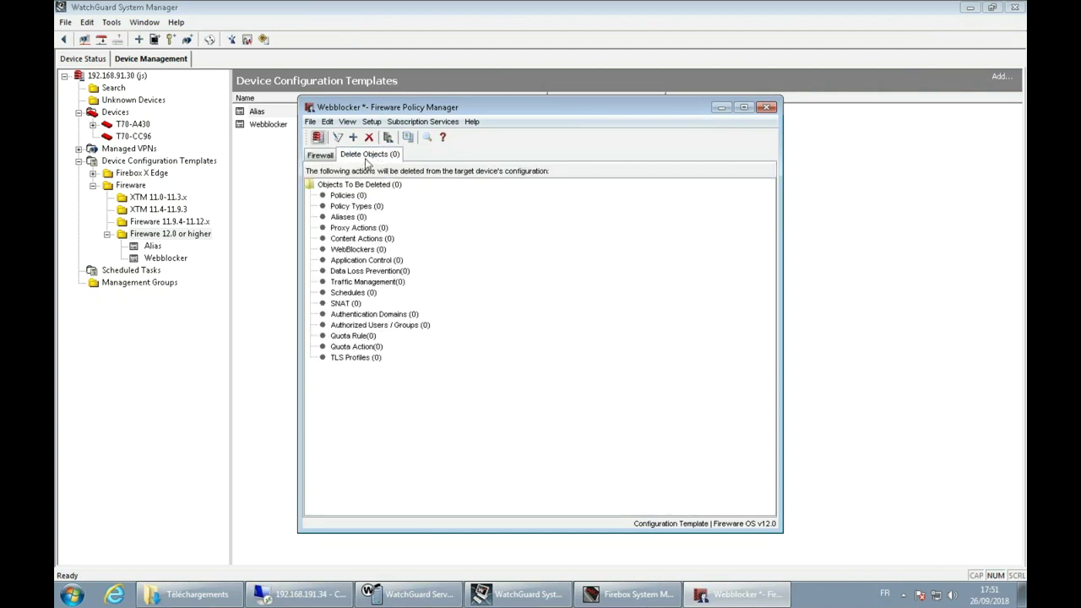
left_click(317, 160)
left_click(365, 159)
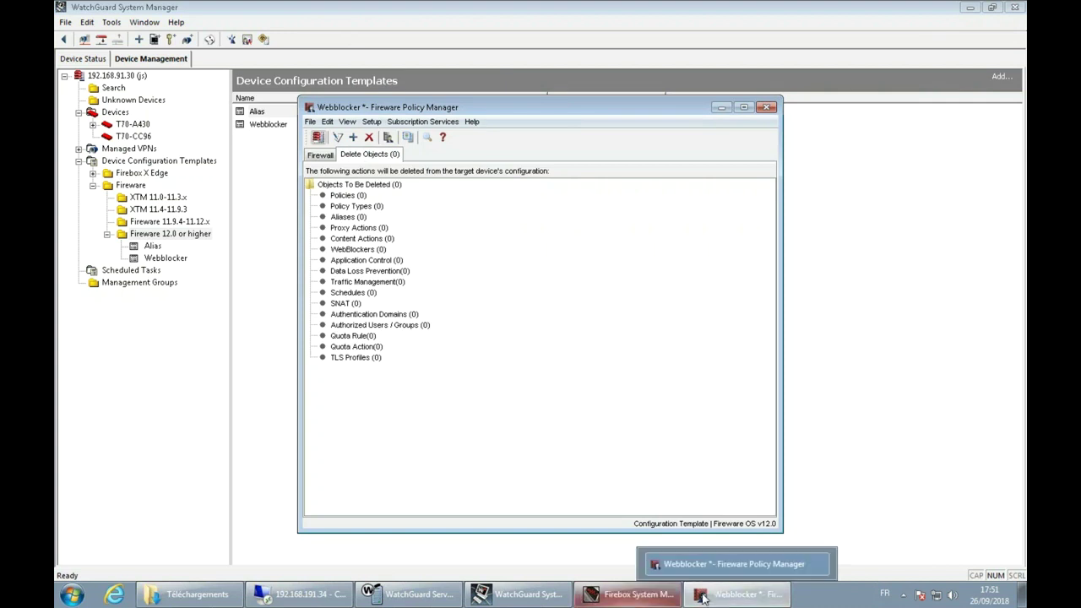
Step: Open T70-A430's configuration in Policy Manager, inspect the WG-Mgmt-Server policy's properties and close them unchanged
left_click(132, 124)
right_click(132, 124)
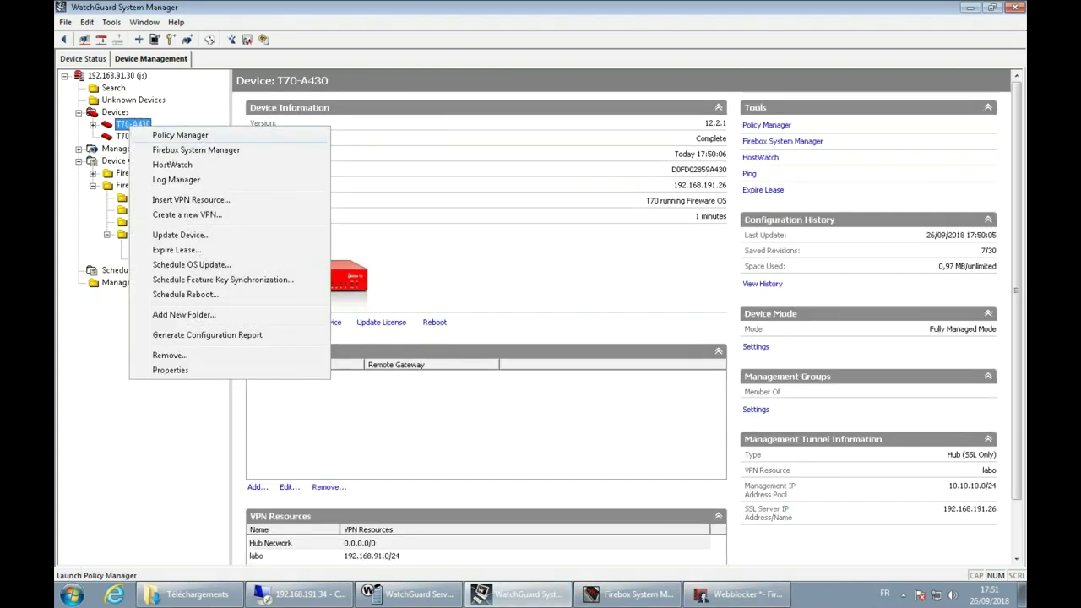
left_click(180, 135)
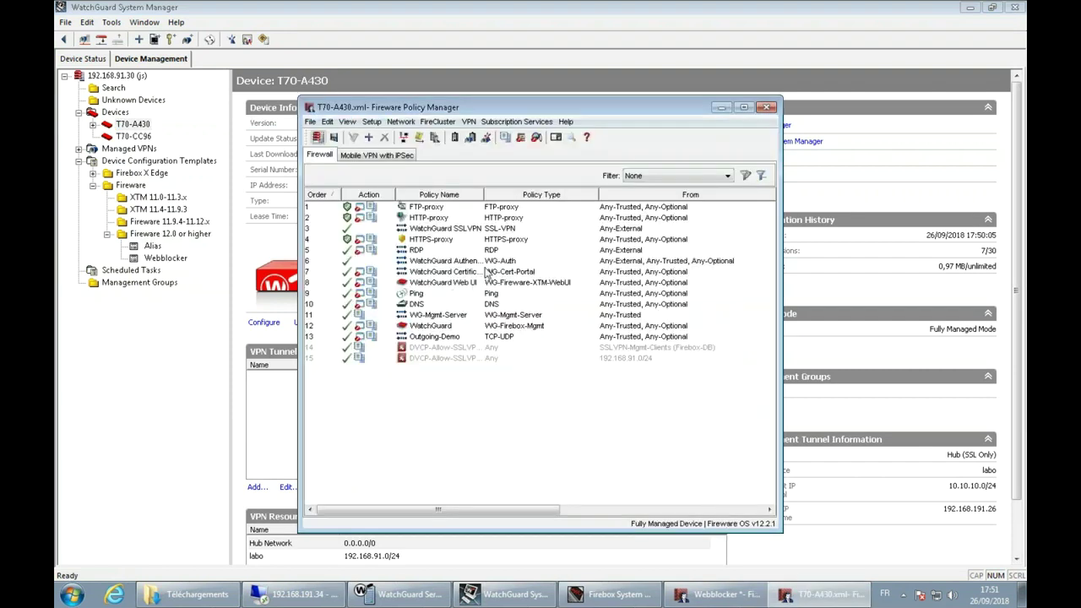
left_click(448, 317)
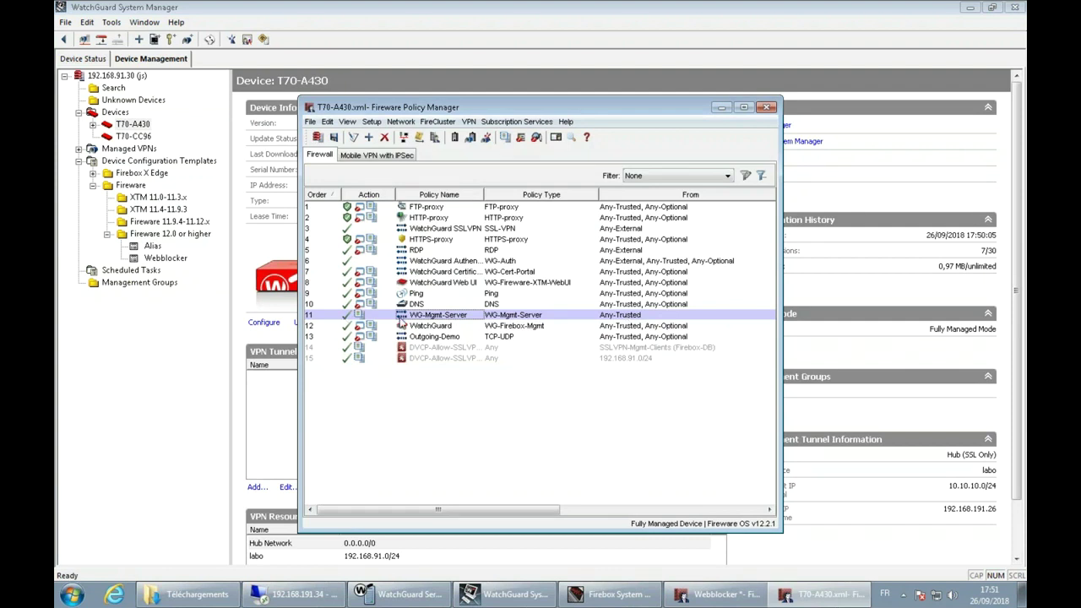
double_click(420, 317)
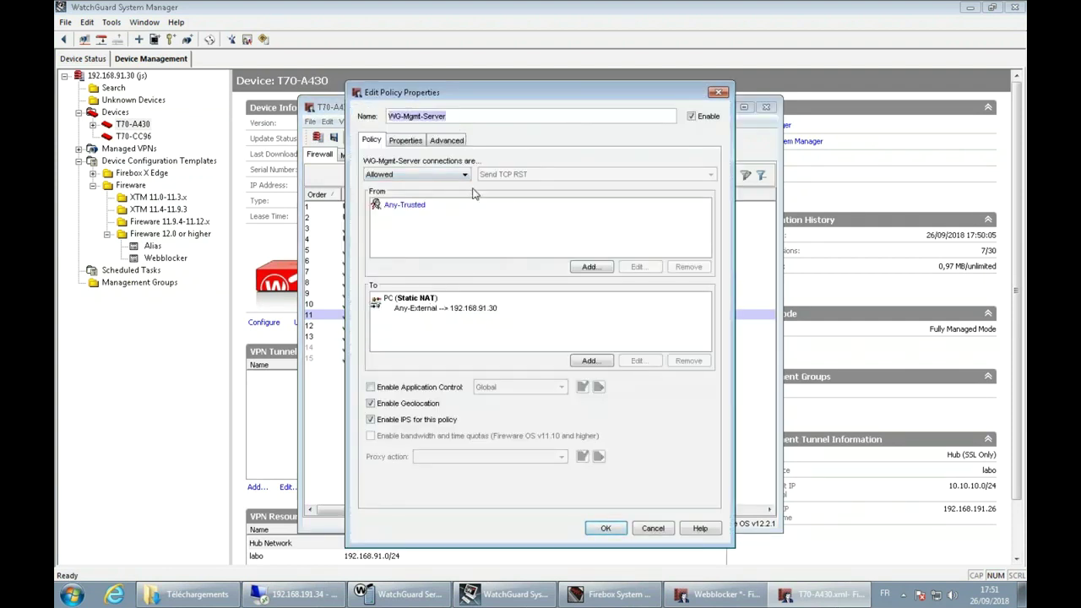
left_click(653, 529)
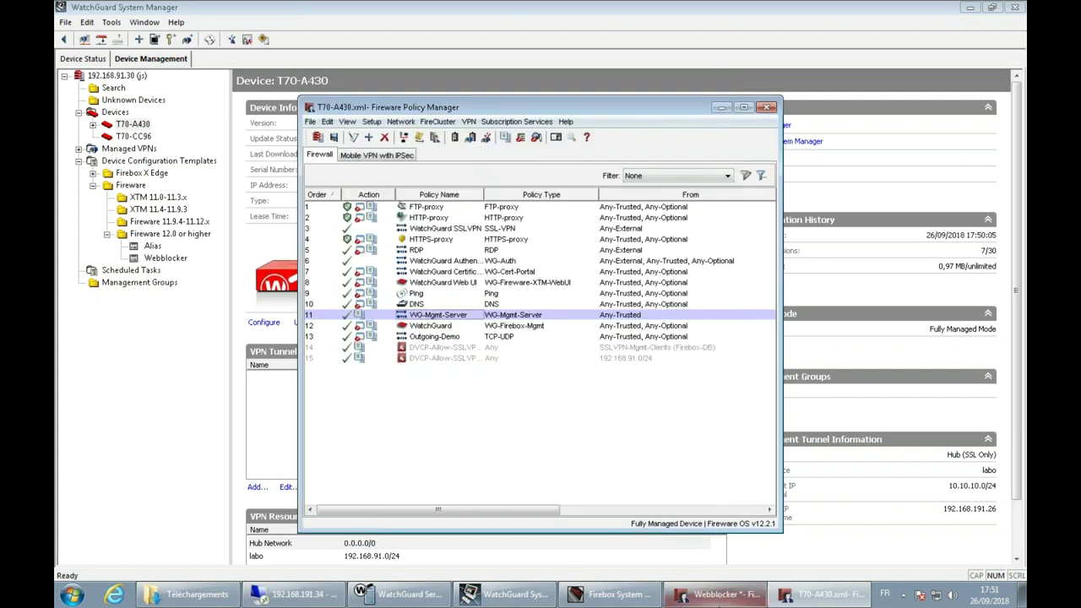
Step: Add WG-Mgmt-Server to the policies that the Webblocker template deletes from target devices and check its entry in the deletion list
left_click(718, 593)
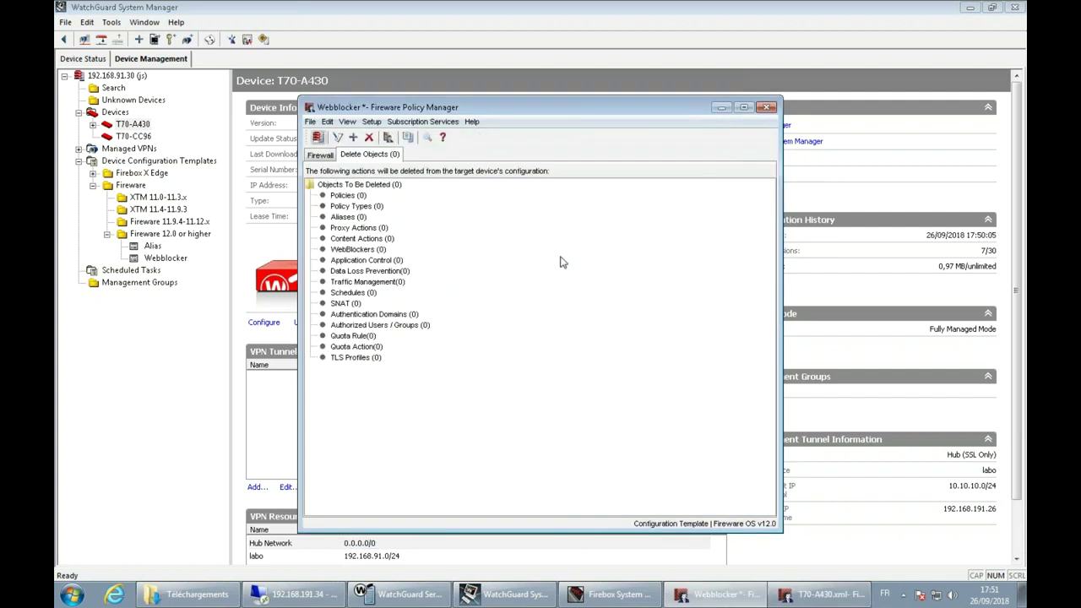
left_click(356, 208)
left_click(351, 195)
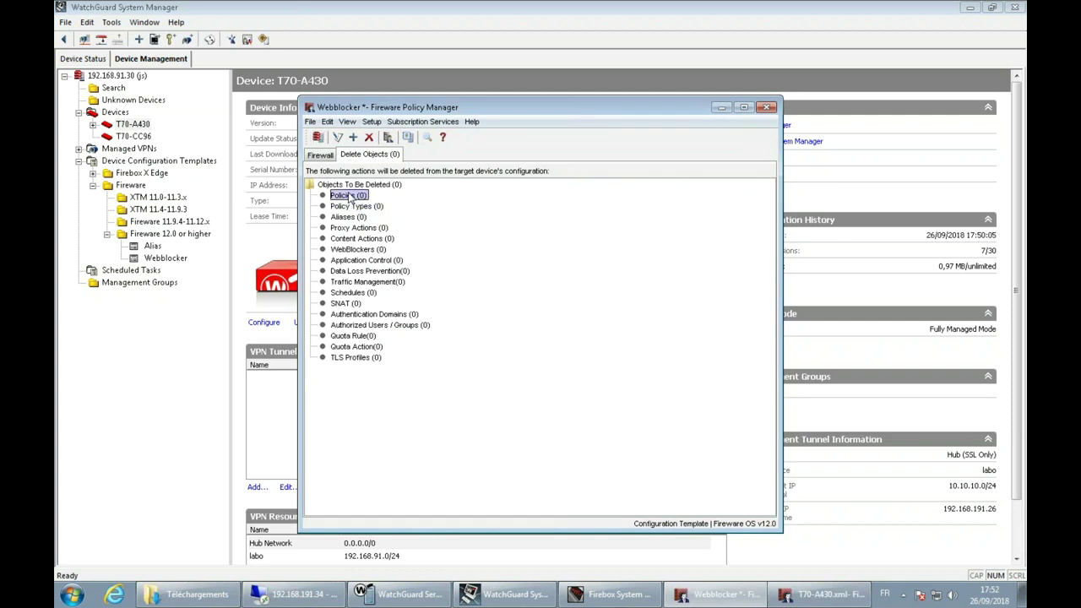
right_click(350, 196)
left_click(399, 203)
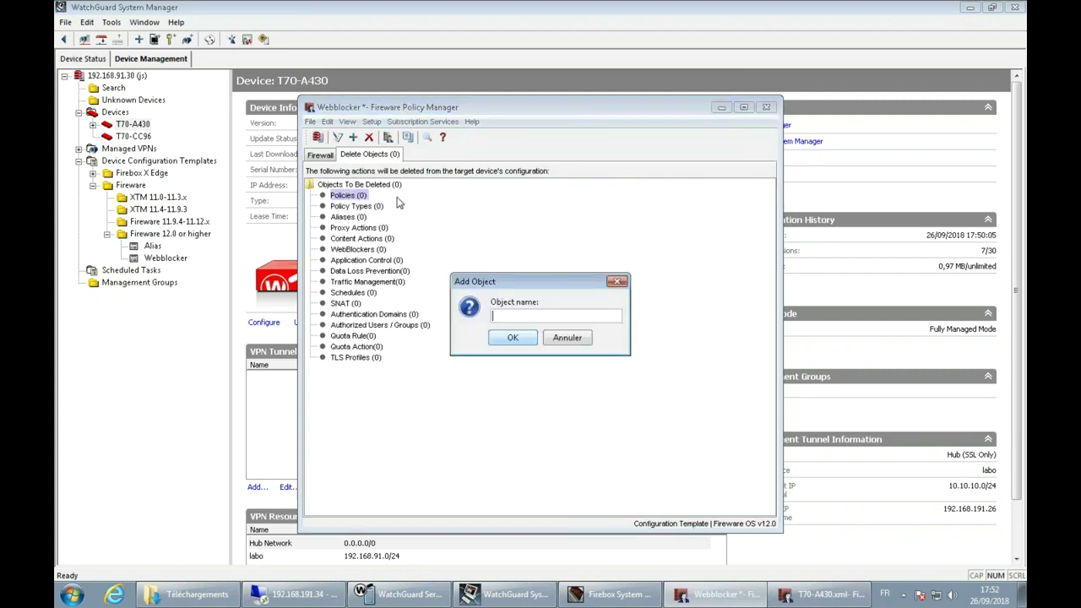
type("WG-Mgmt-Server")
left_click(513, 339)
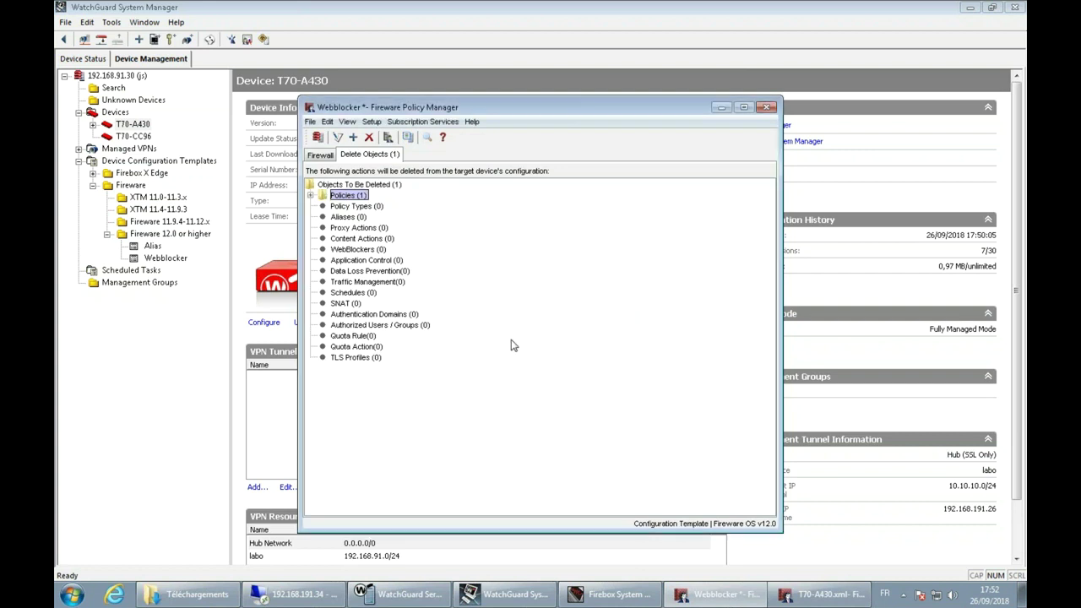
left_click(311, 195)
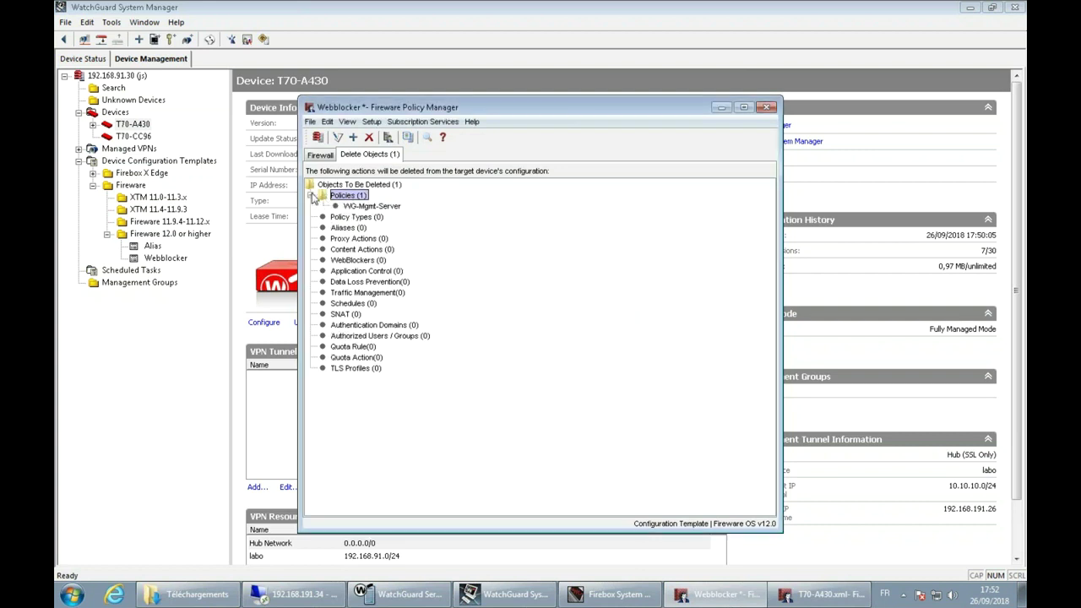
left_click(380, 206)
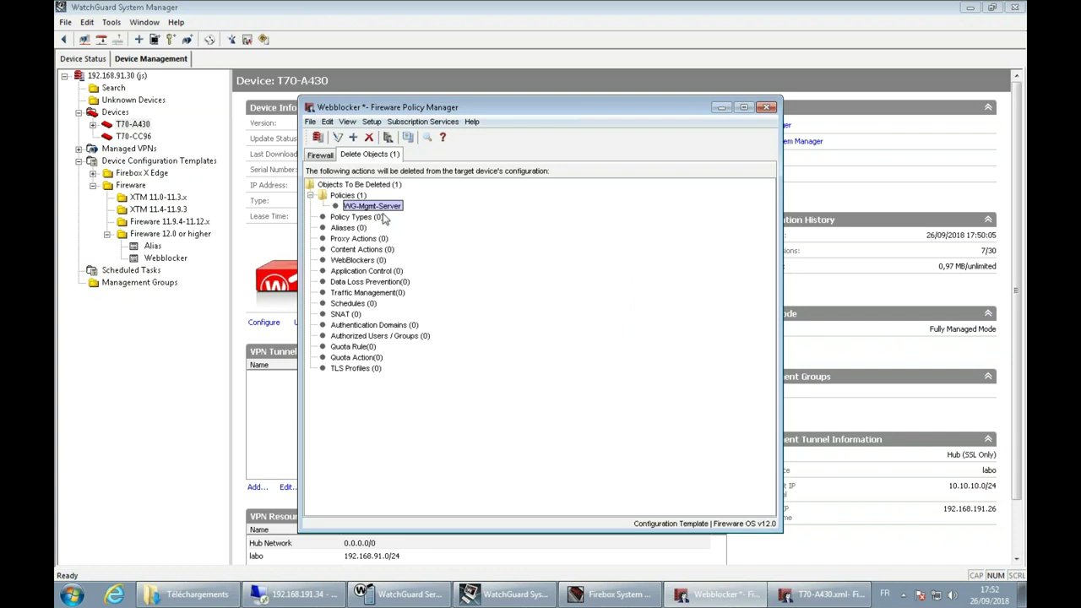
Step: Close T70-A430's configuration and save the Webblocker template to the Management Server
left_click(319, 157)
left_click(869, 594)
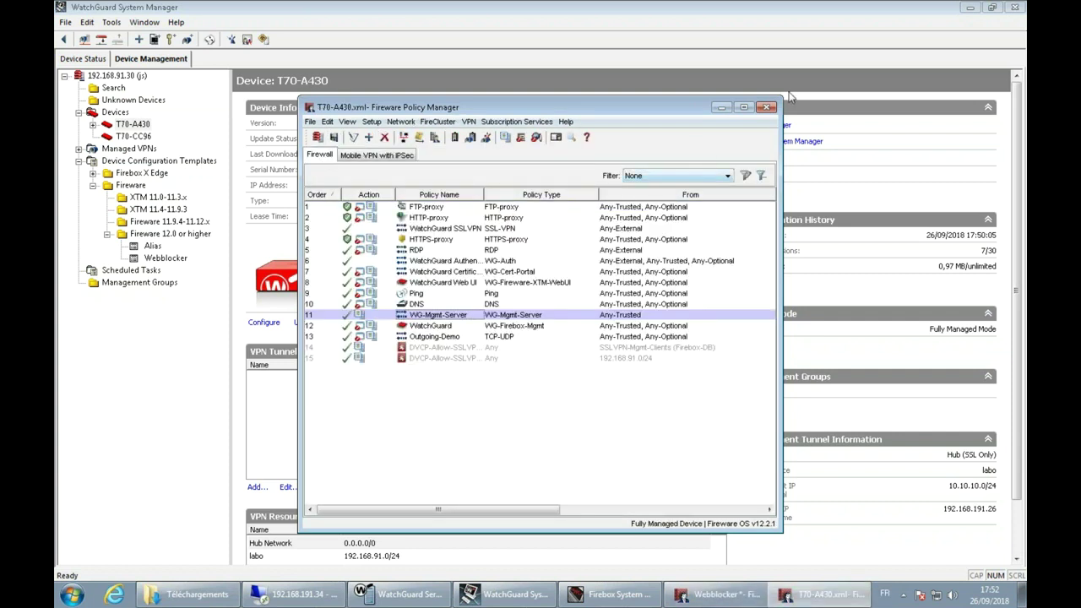
left_click(767, 107)
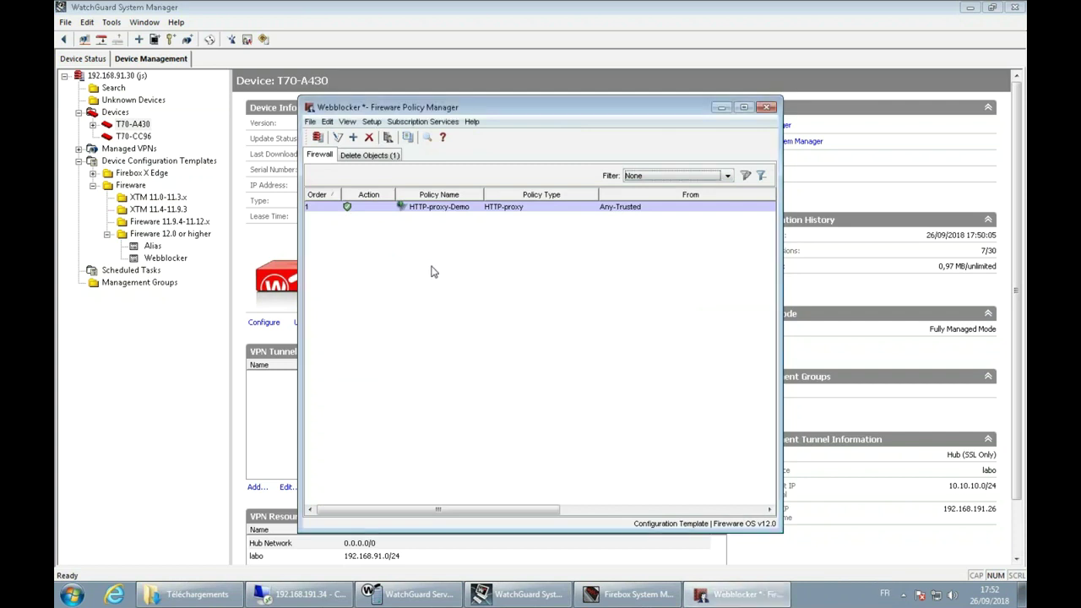
left_click(310, 121)
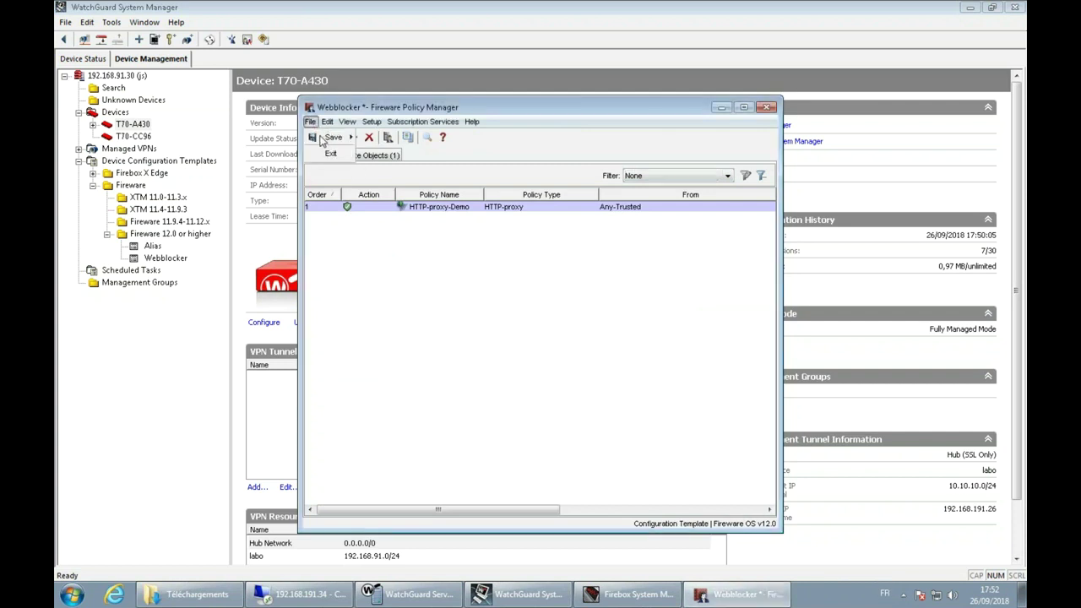
mouse_move(334, 138)
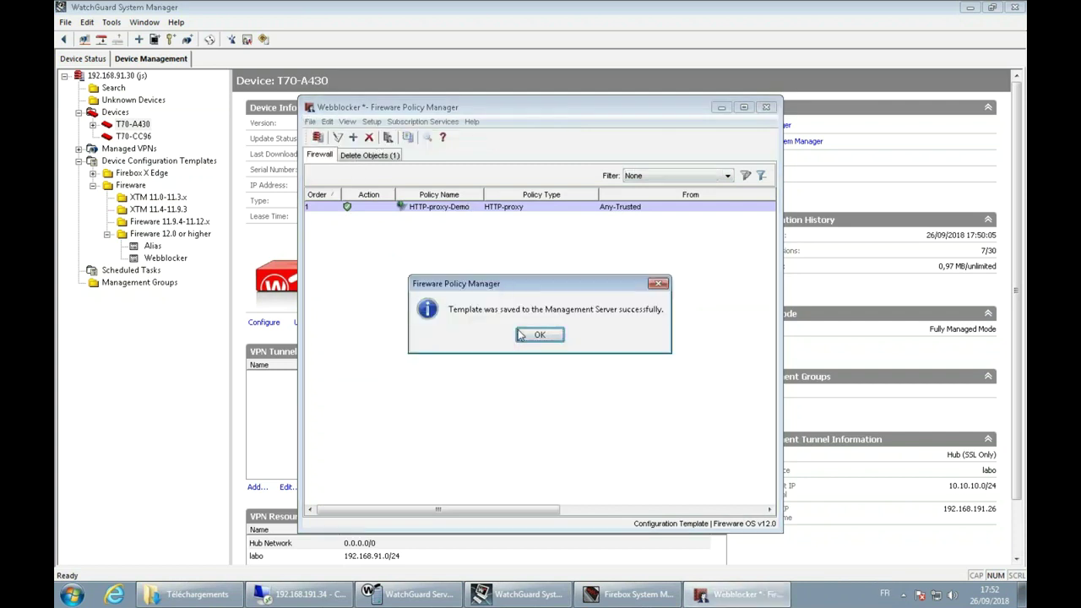
left_click(533, 338)
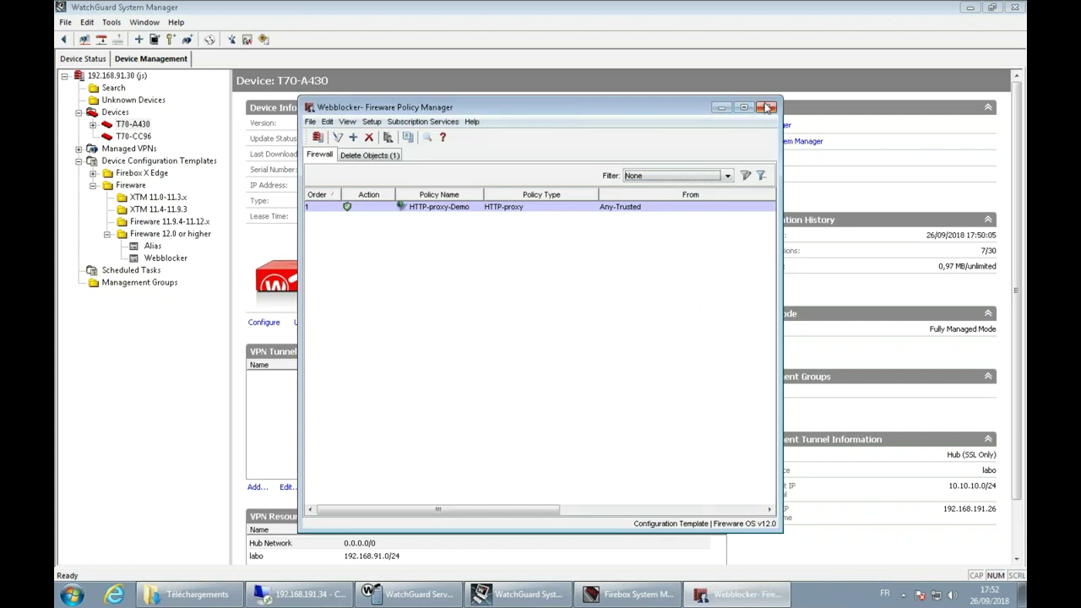
Step: Apply the Webblocker template immediately to device T70-A430 and complete the Apply Template wizard
left_click(154, 240)
right_click(265, 124)
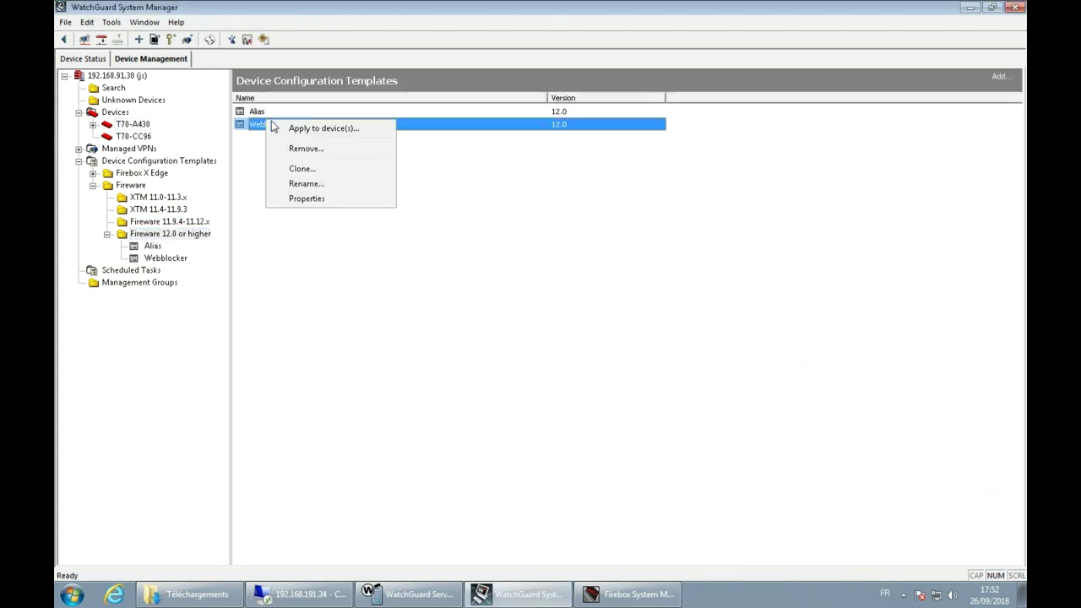
left_click(299, 129)
left_click(559, 404)
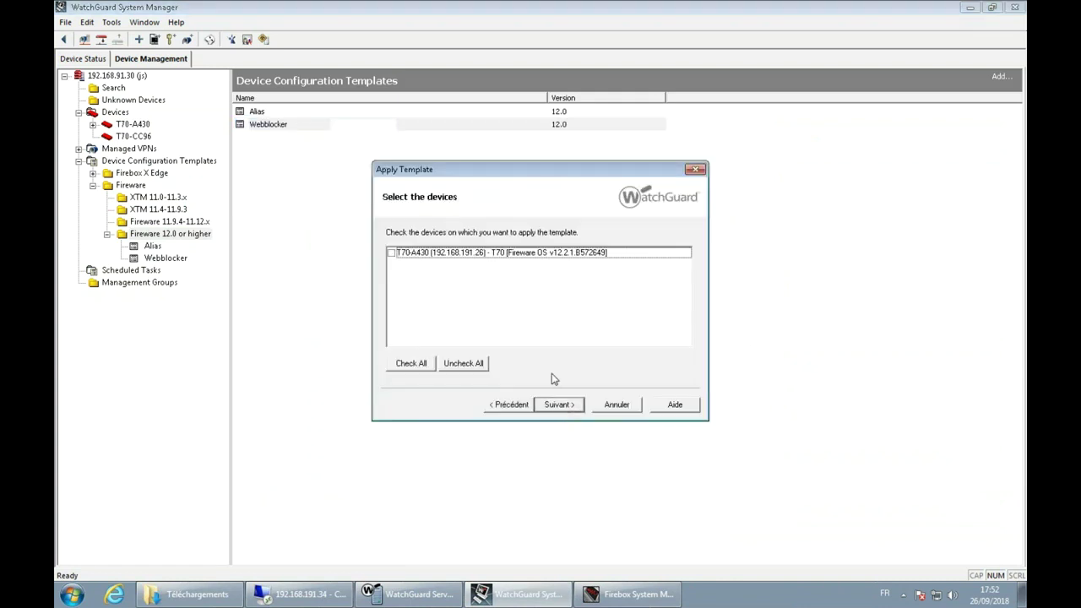
left_click(392, 253)
left_click(558, 407)
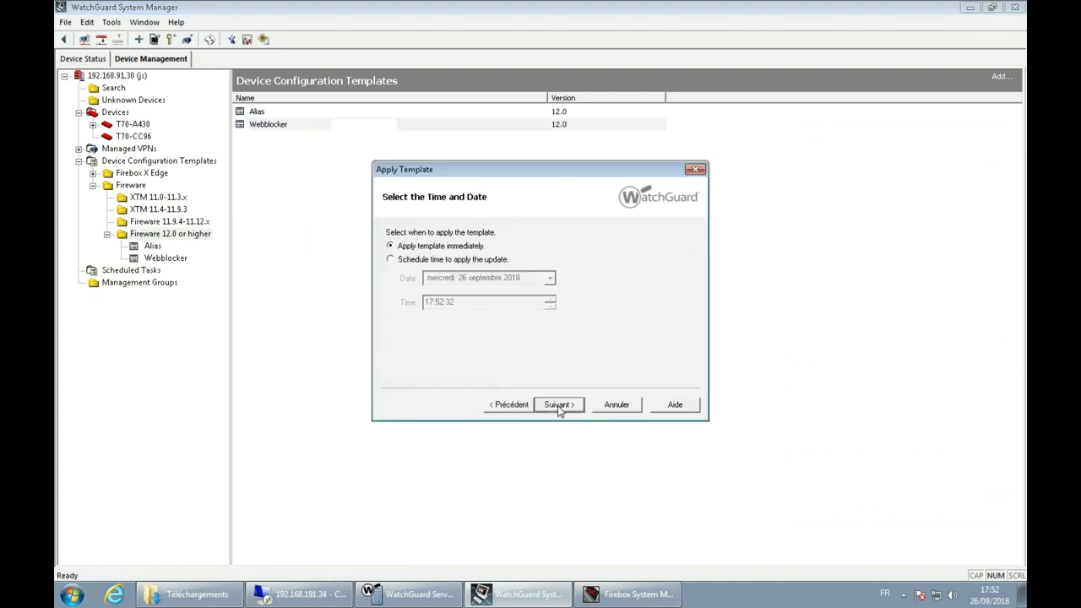
left_click(558, 405)
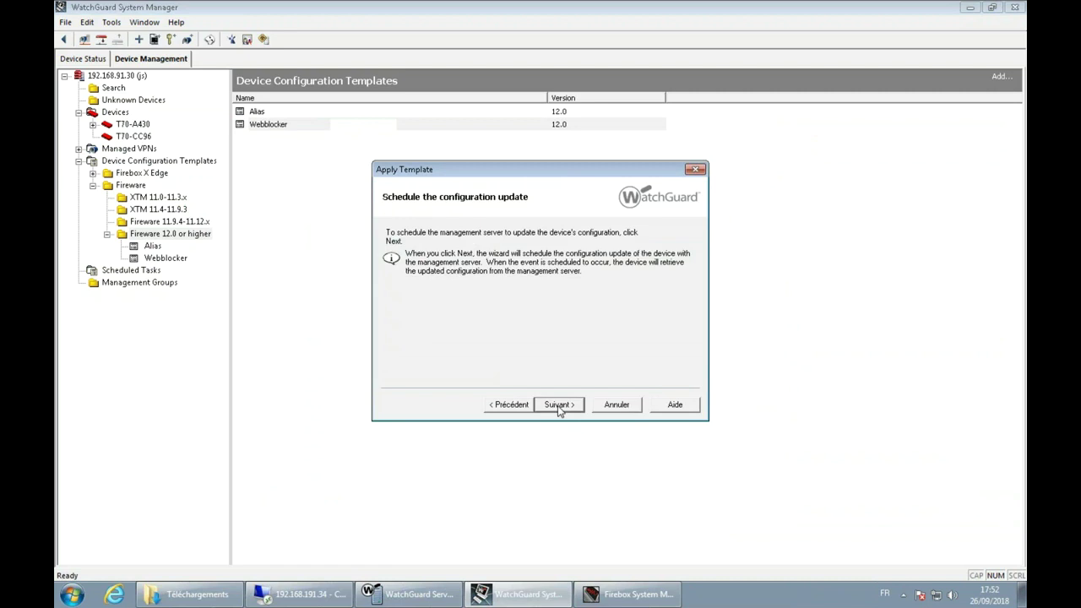
left_click(558, 405)
left_click(558, 405)
Step: Check T70-A430's device status and open its configuration in Policy Manager
left_click(131, 112)
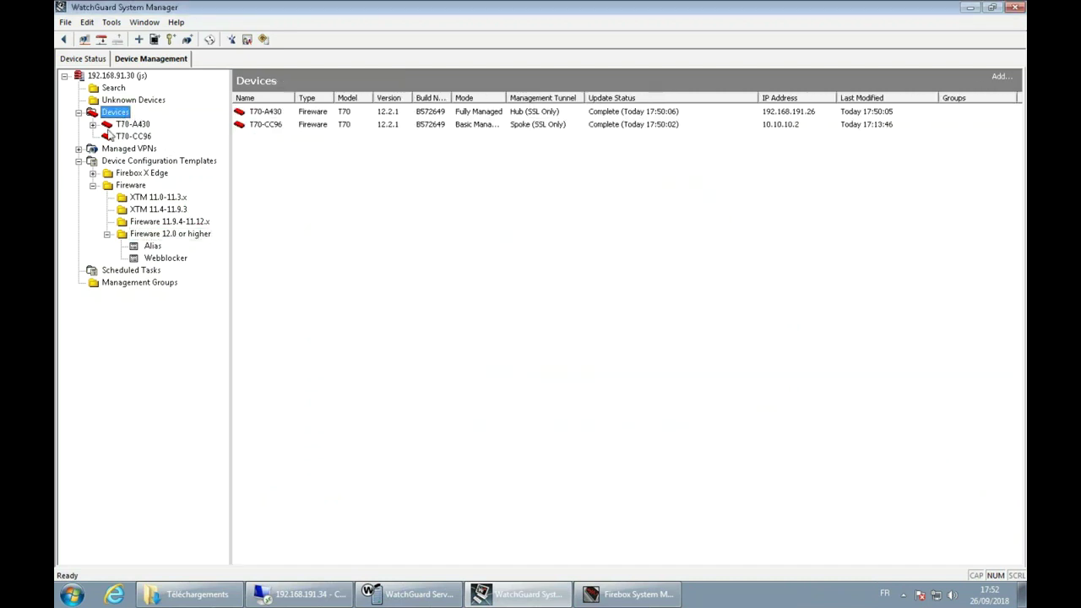
left_click(109, 126)
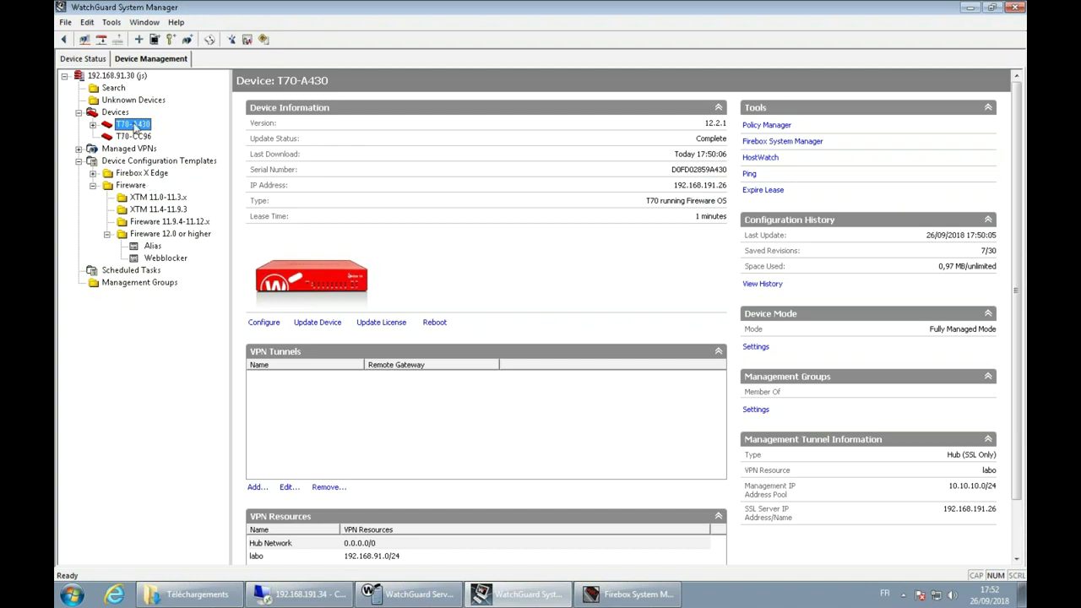
right_click(134, 125)
left_click(163, 132)
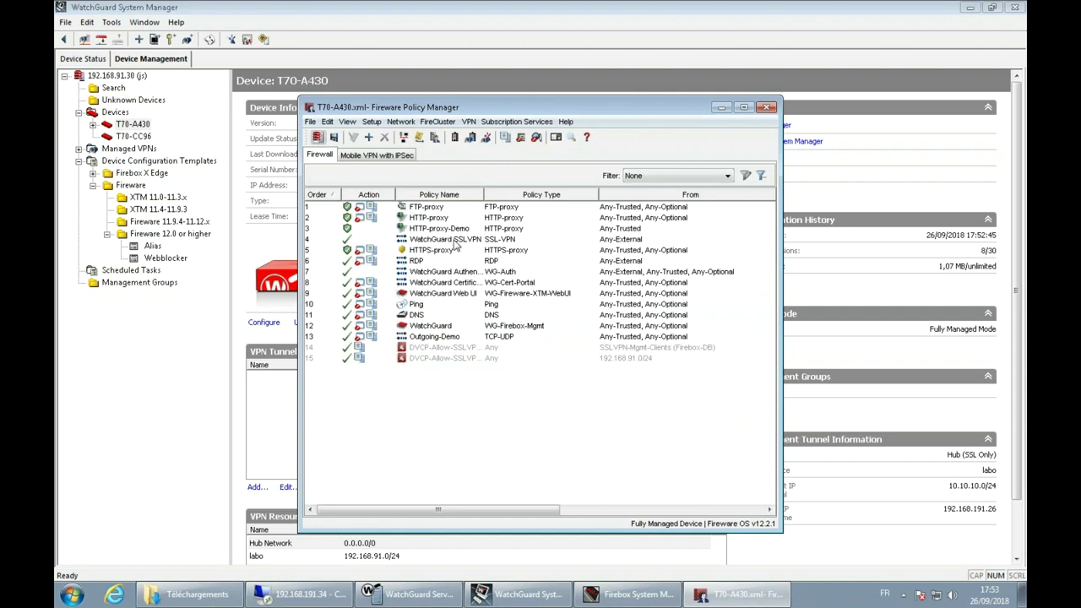
Step: Inspect the WebBlocker setting in HTTP-proxy-Demo's proxy action, leave it unchanged, and review the policy list in a maximized window
left_click(452, 228)
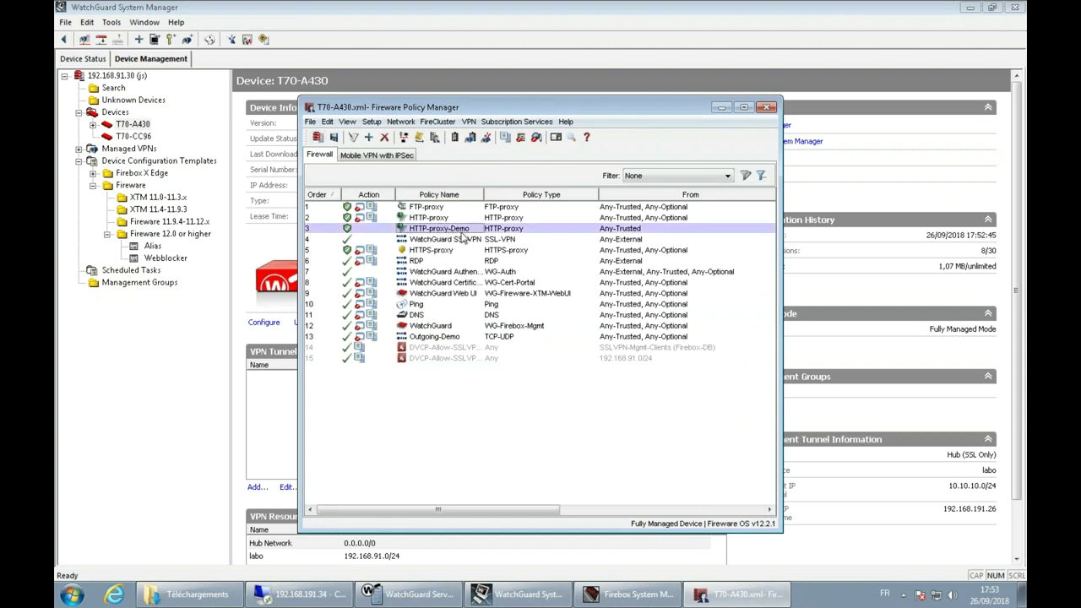
double_click(461, 233)
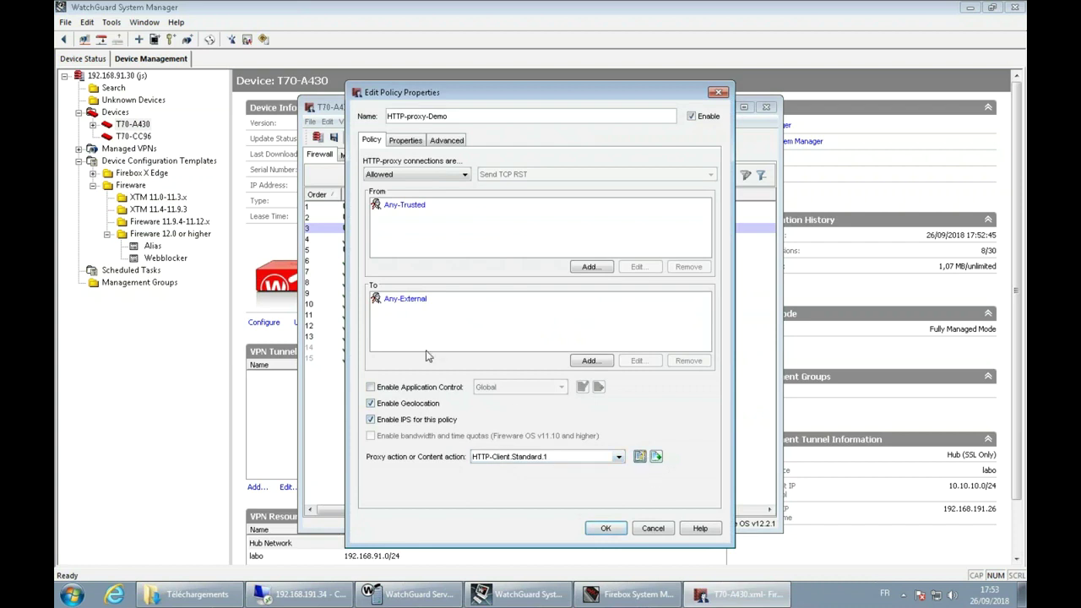
left_click(639, 456)
left_click(374, 293)
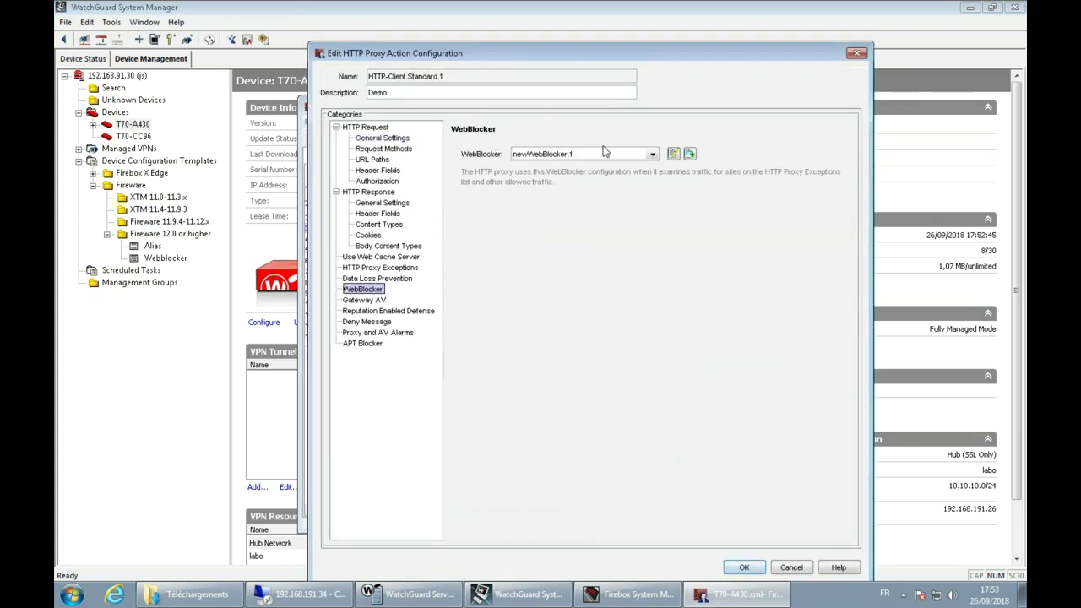
left_click(793, 567)
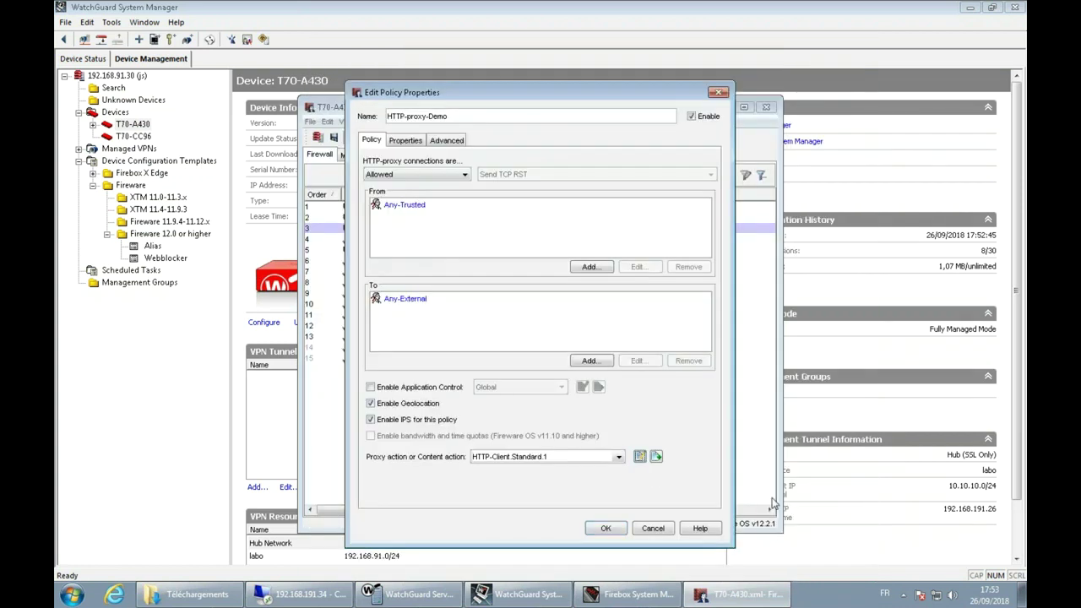
left_click(651, 528)
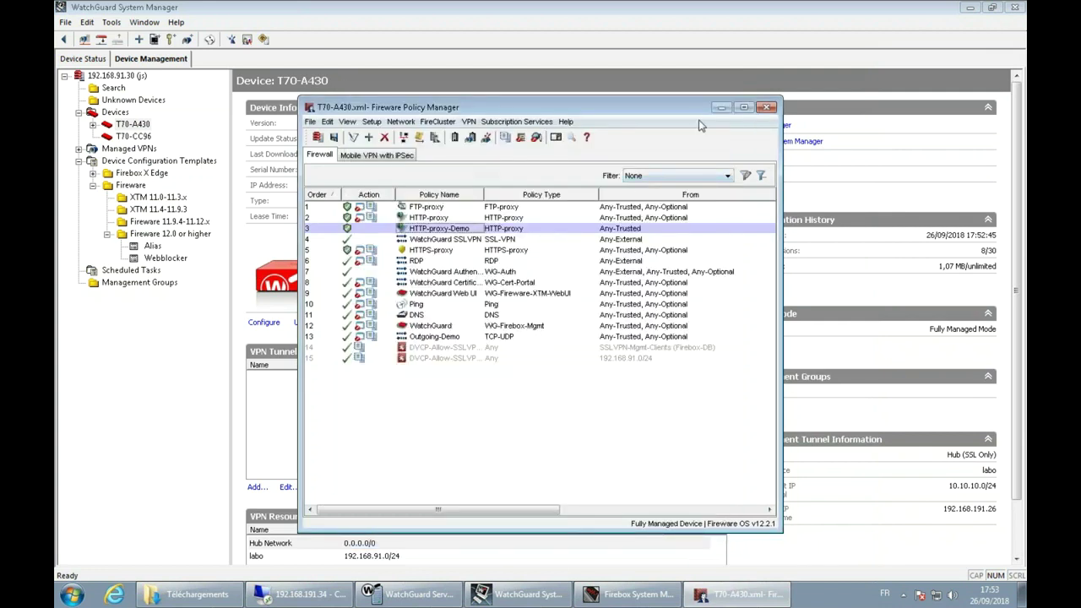
left_click(744, 108)
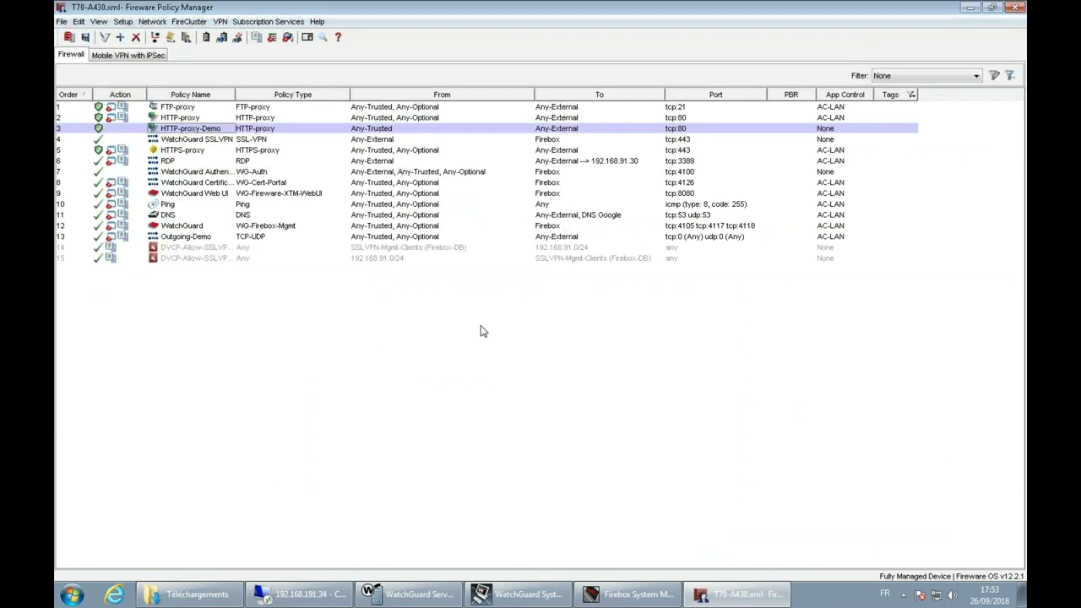
key("super+r")
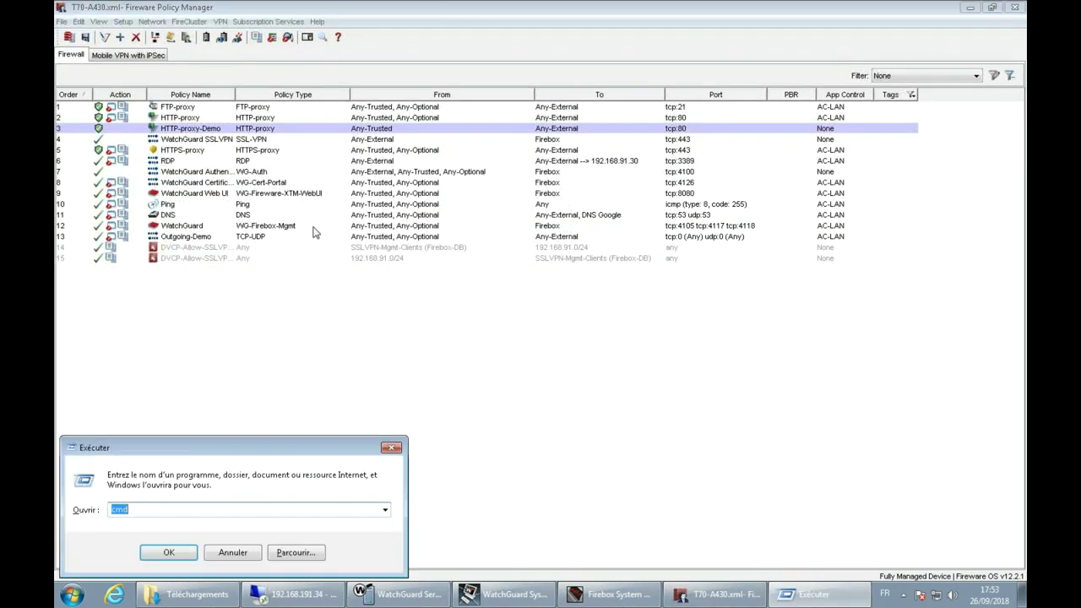
type("WG-Mgmt-Server")
left_click(232, 553)
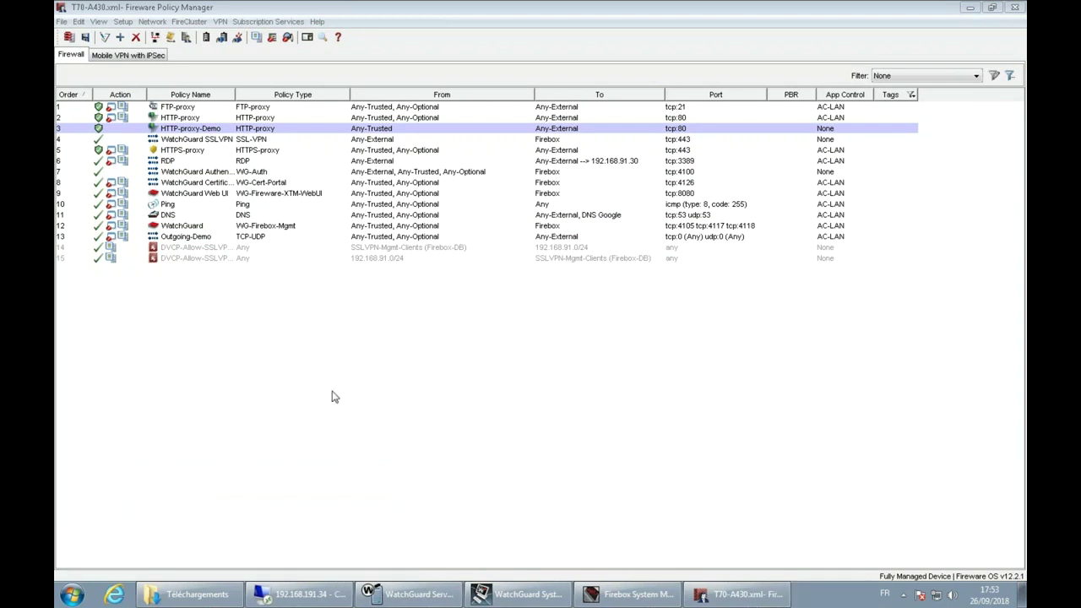
Step: Close T70-A430's configuration and change T70-CC96's device mode to Fully Managed, accepting the download of its configuration file
key("alt+F4")
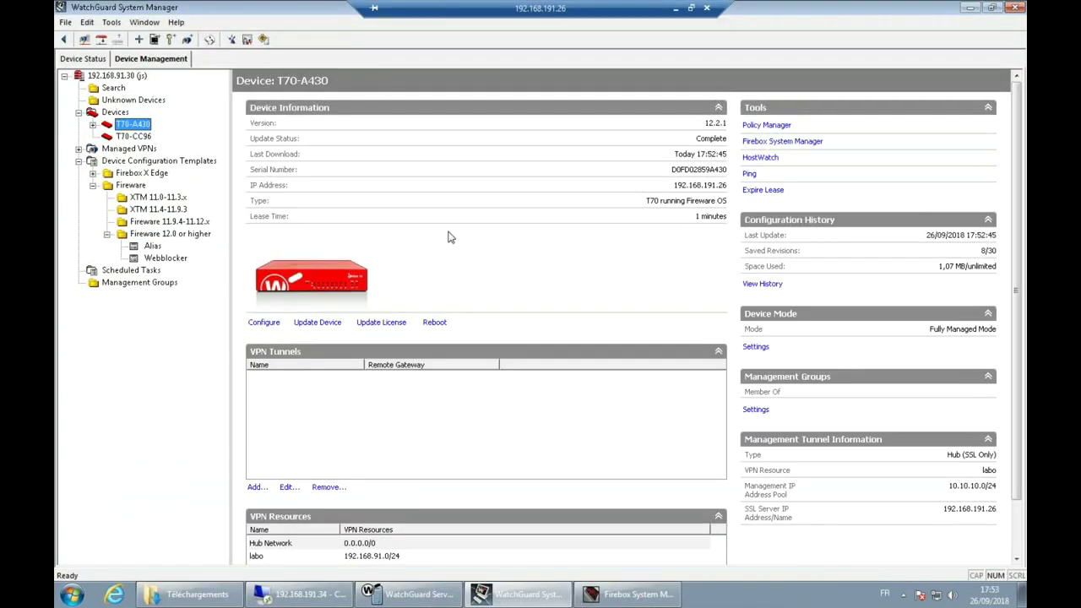
left_click(116, 112)
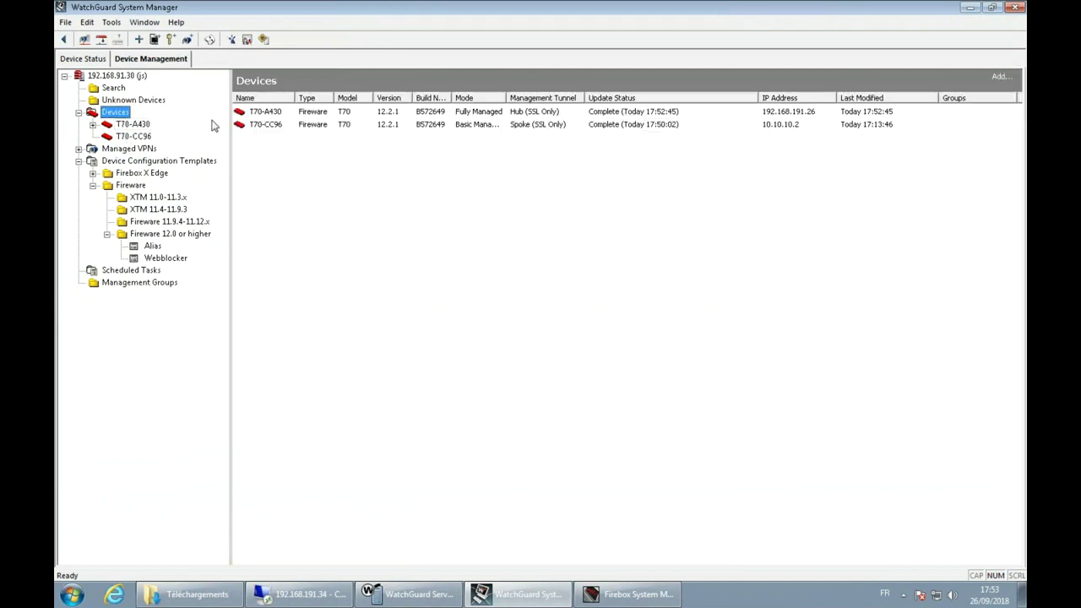
left_click(267, 128)
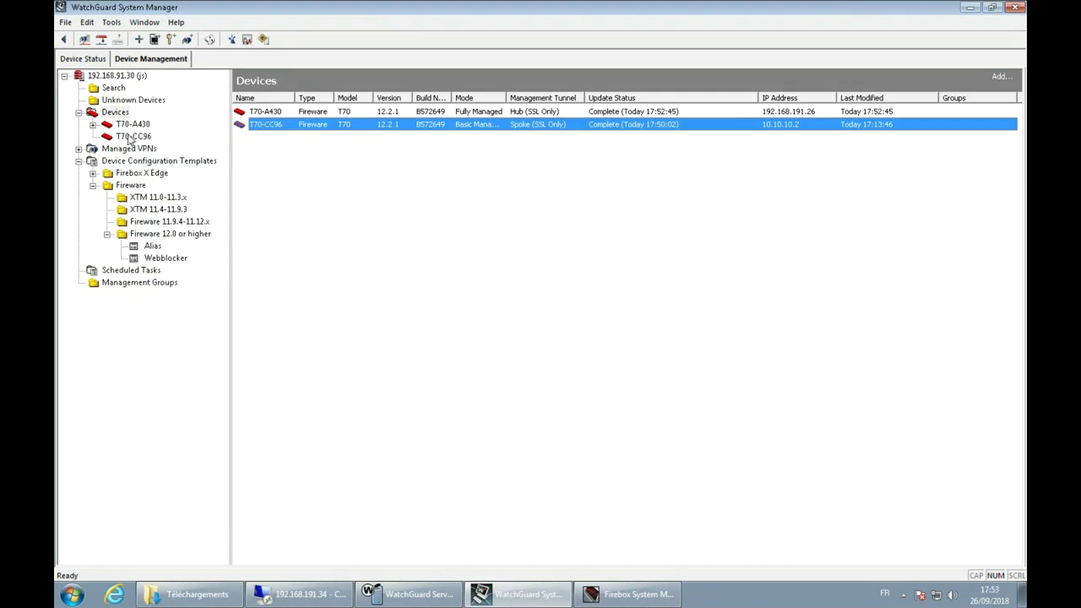
left_click(132, 137)
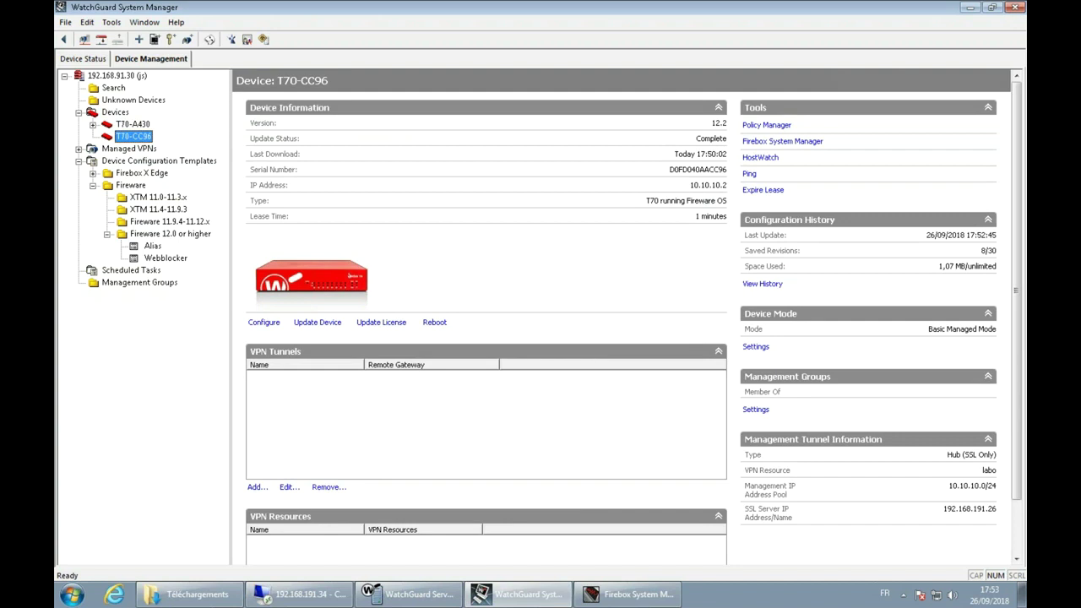
left_click(132, 124)
left_click(133, 136)
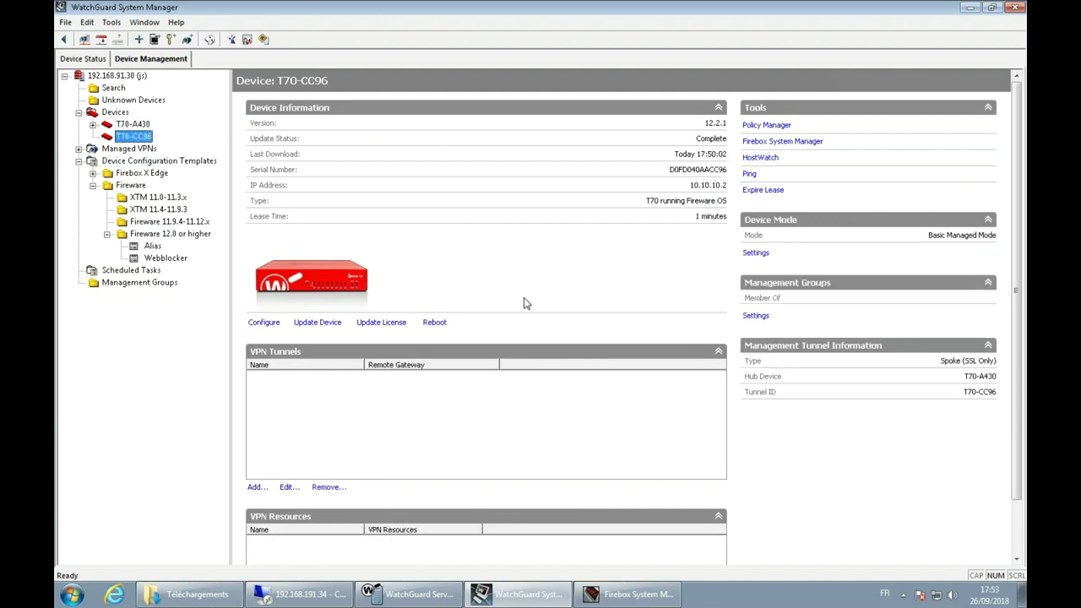
left_click(756, 252)
left_click(478, 308)
left_click(505, 354)
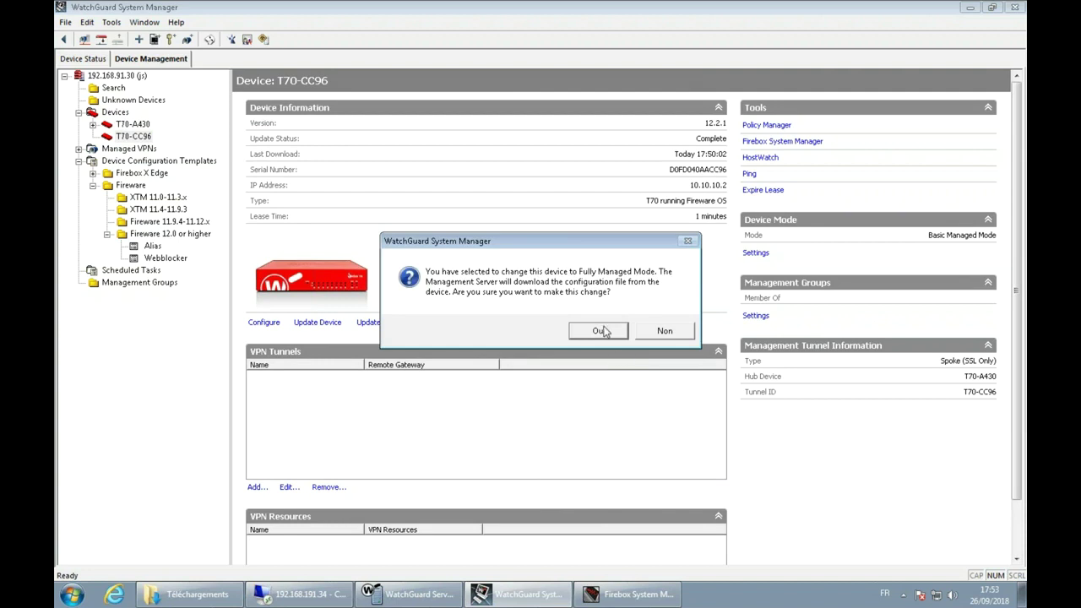
left_click(604, 331)
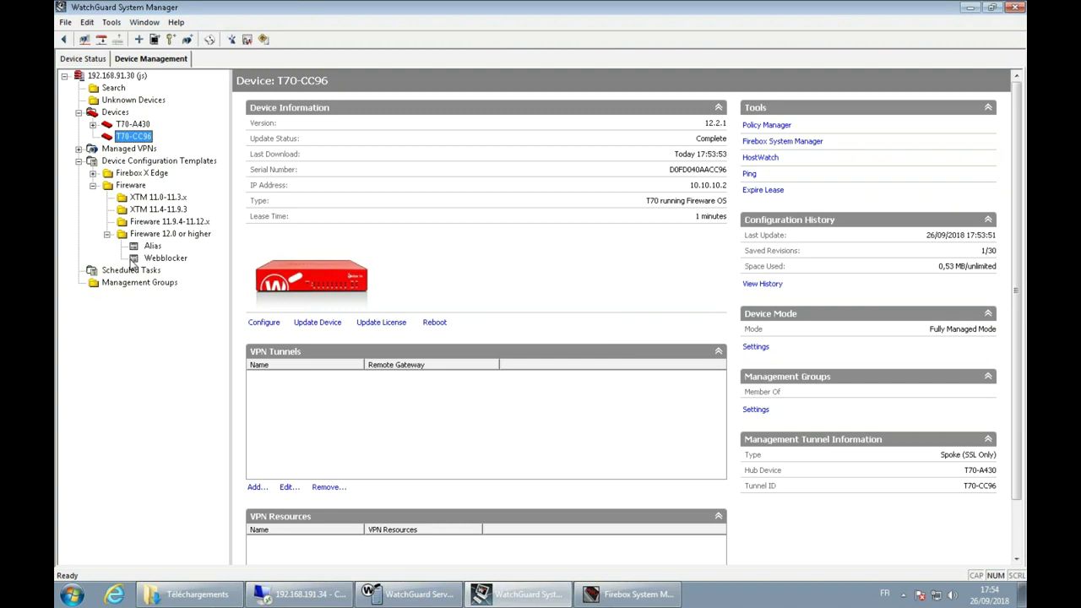
Step: Apply the Alias template immediately to devices T70-A430 and T70-CC96 and finish the Apply Template wizard
left_click(166, 237)
left_click(152, 246)
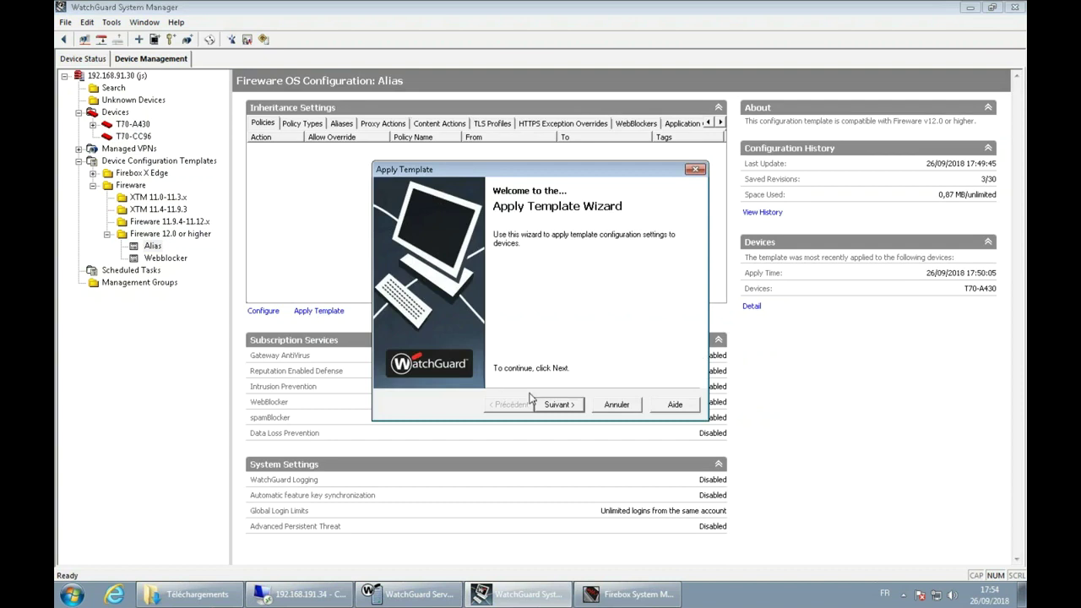
left_click(559, 405)
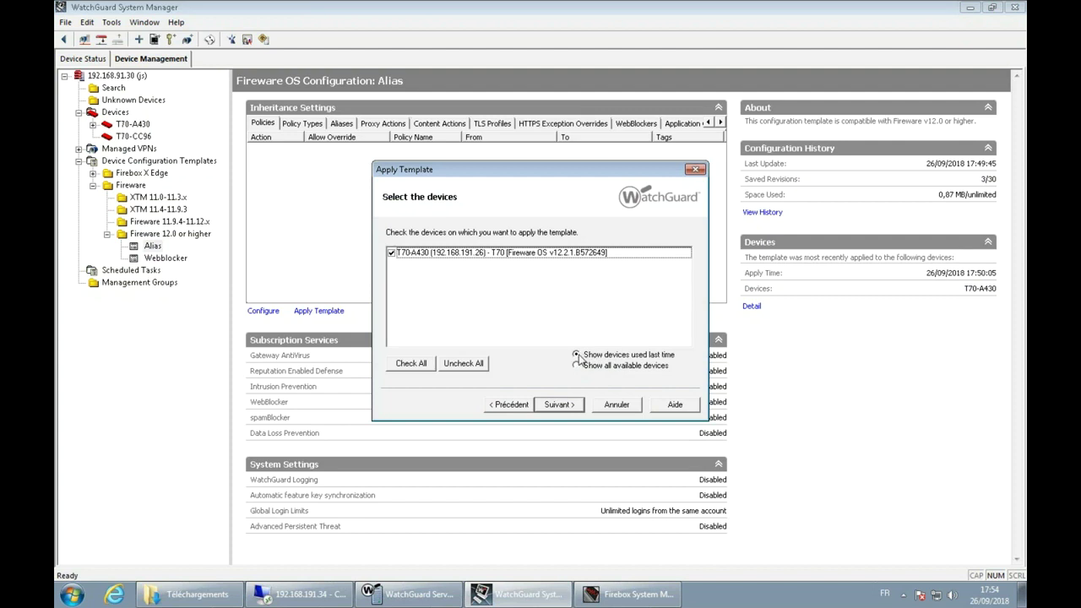
left_click(576, 367)
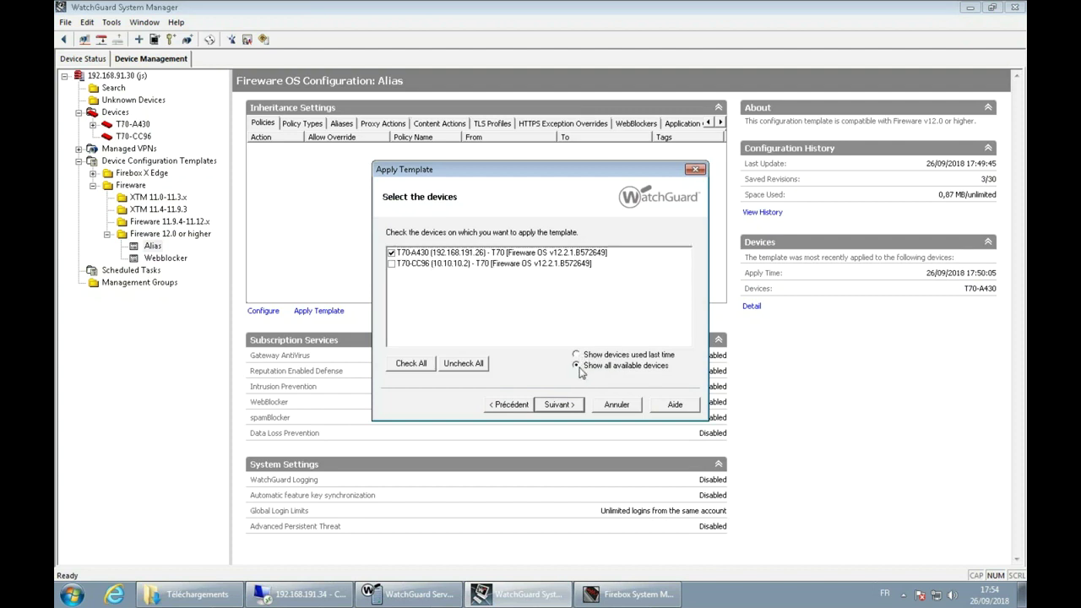
left_click(393, 265)
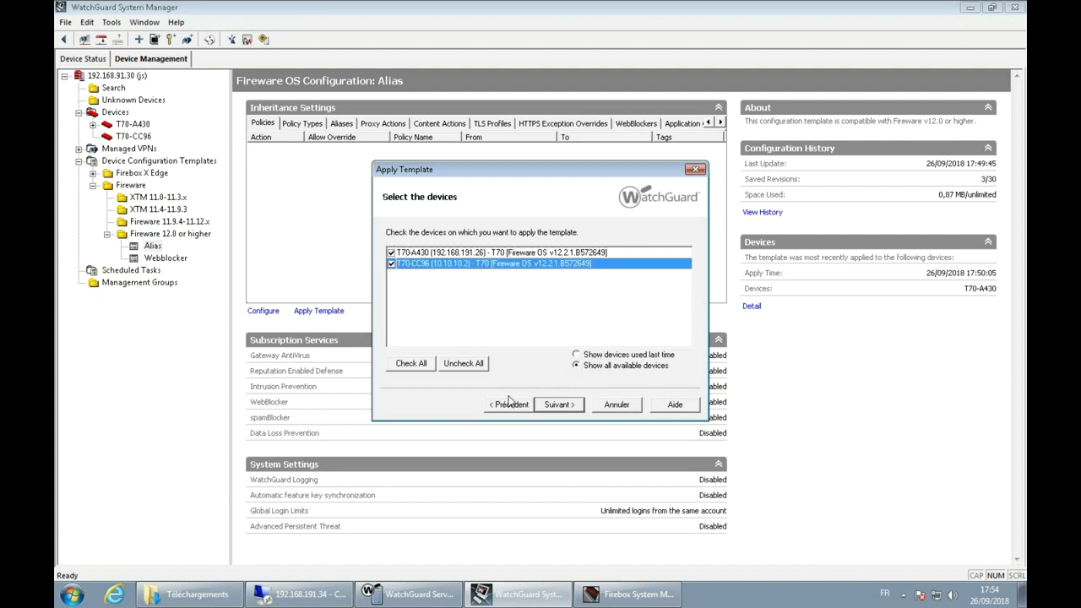
left_click(559, 405)
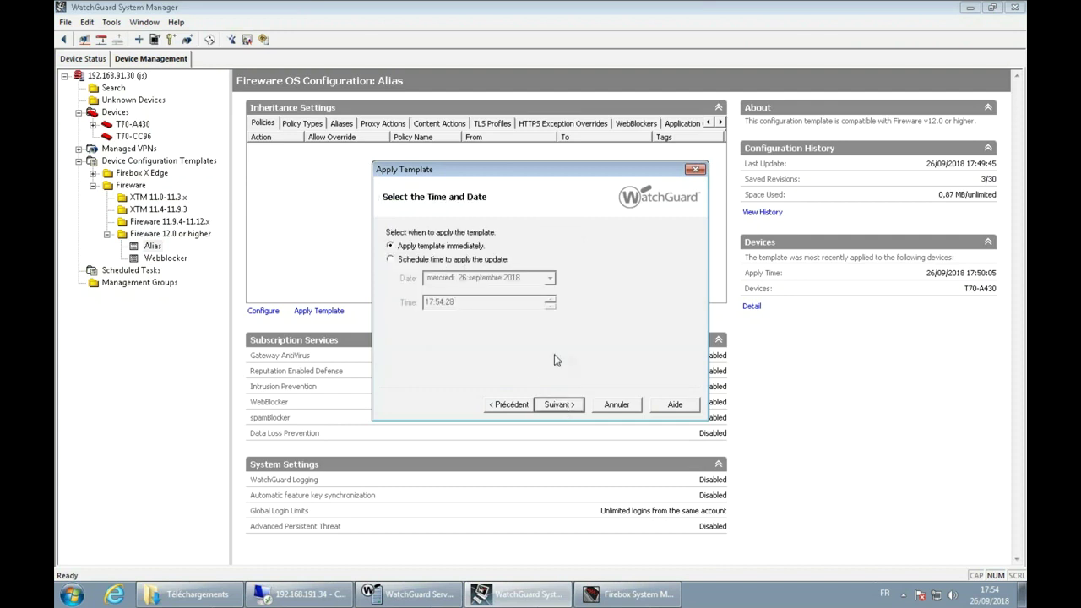
left_click(561, 406)
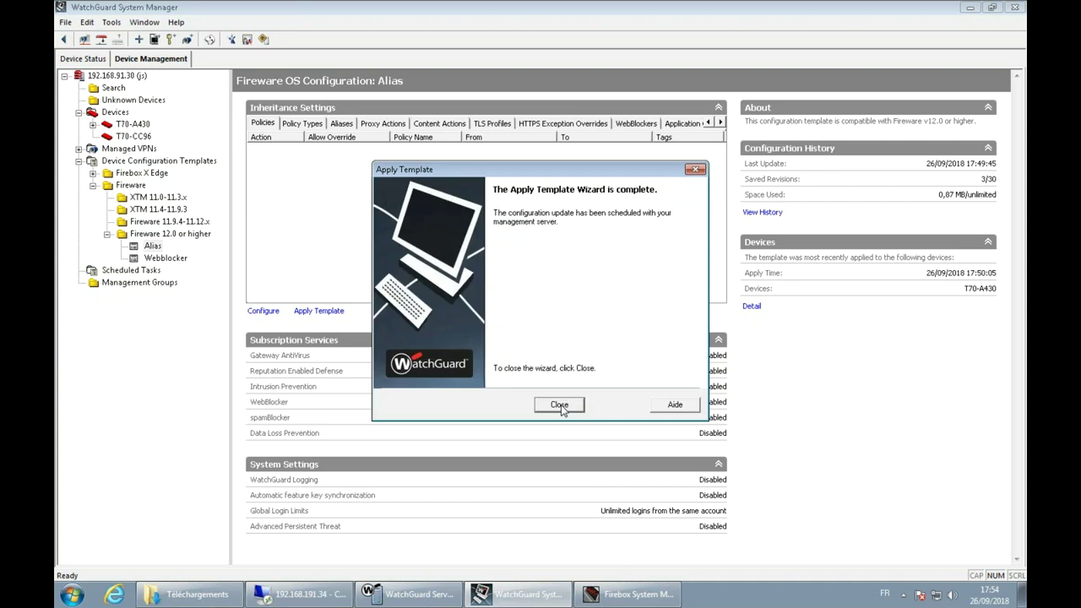
left_click(555, 402)
Step: Apply the Webblocker template immediately to both T70-A430 and T70-CC96, completing the Apply Template wizard
left_click(161, 258)
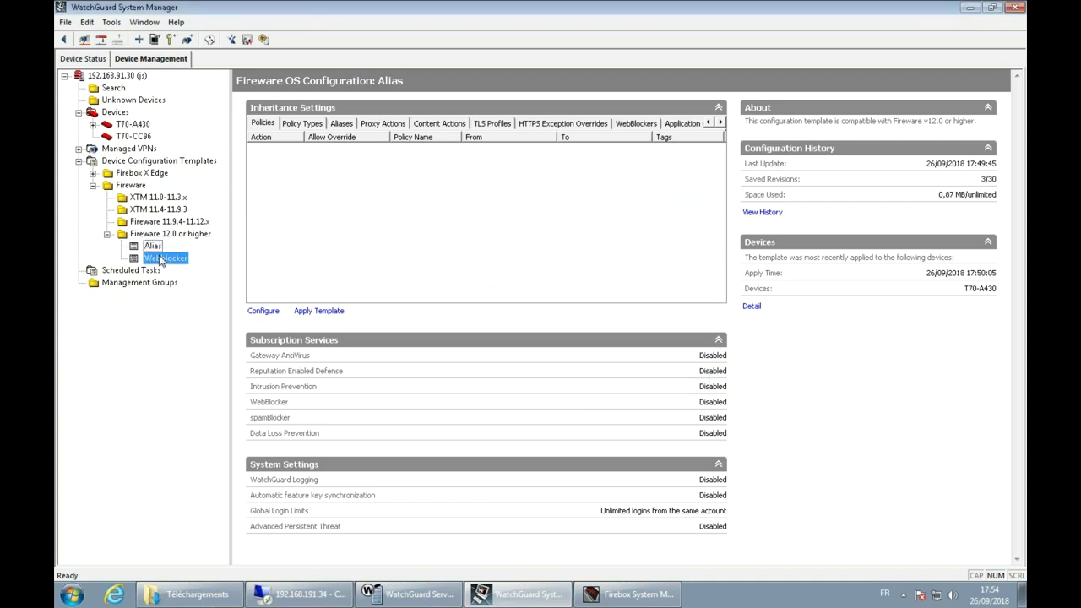
left_click(310, 313)
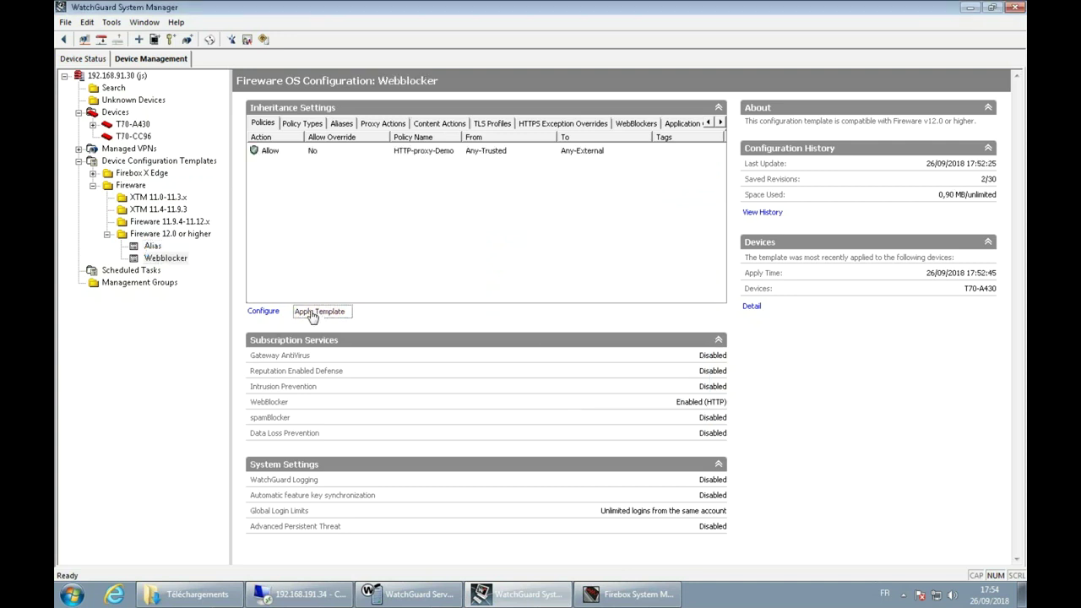
left_click(563, 407)
left_click(596, 365)
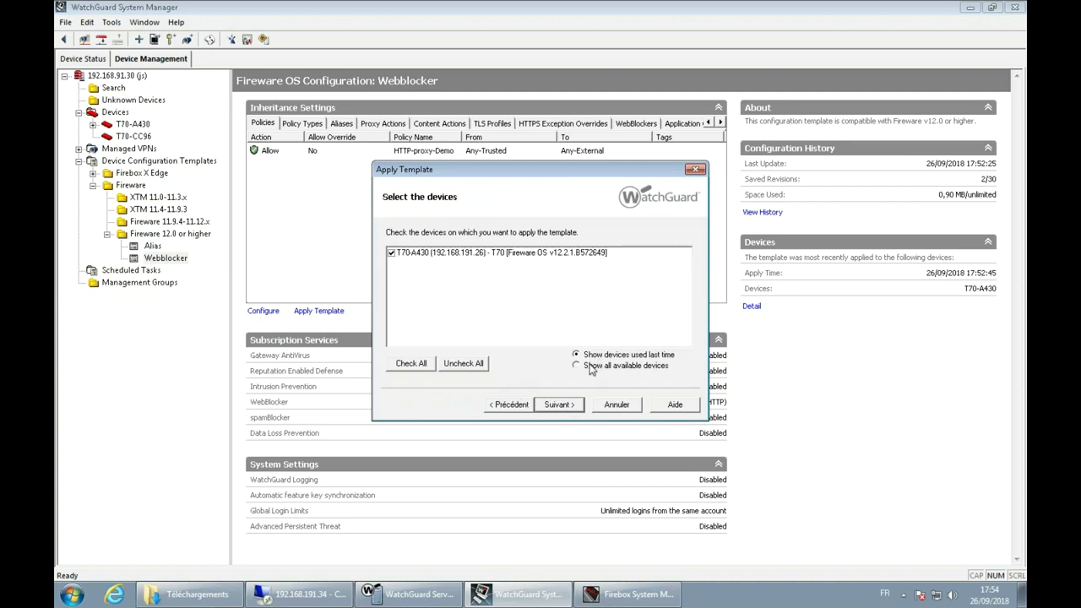
left_click(392, 263)
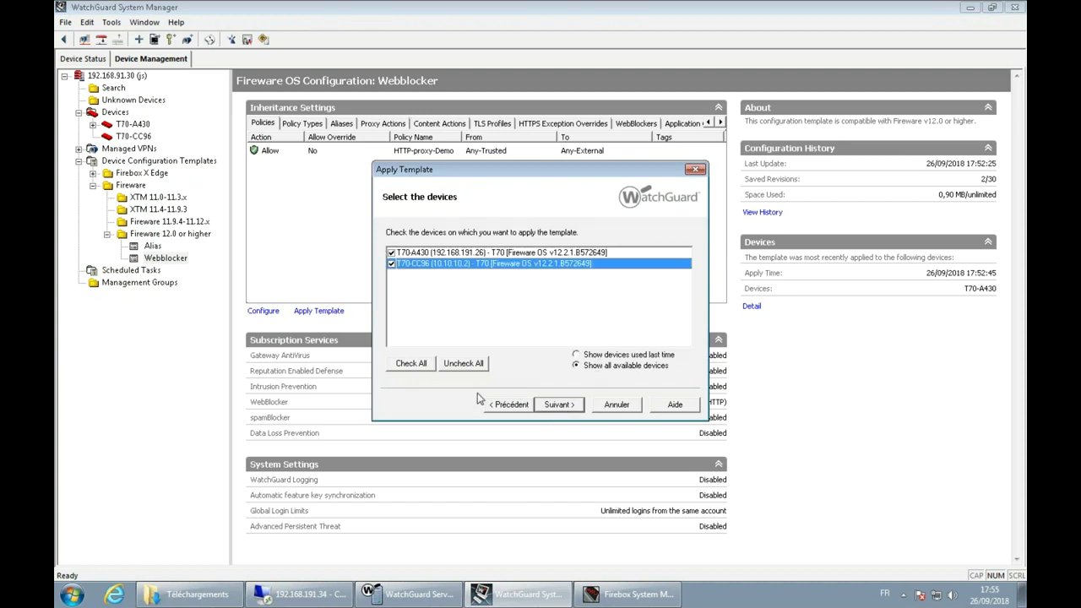
left_click(559, 404)
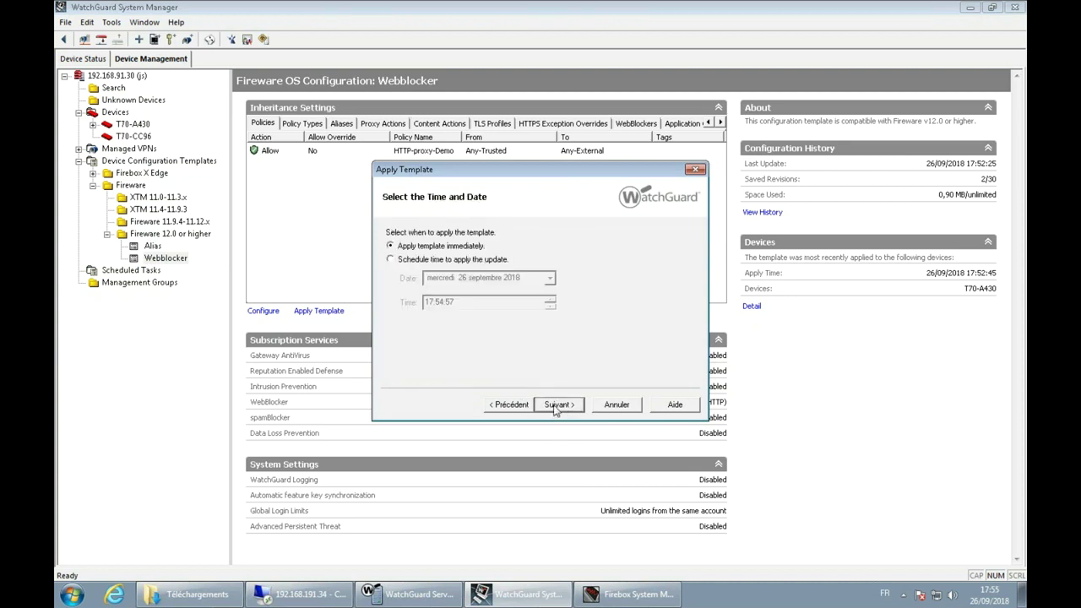
left_click(557, 406)
left_click(558, 405)
left_click(559, 405)
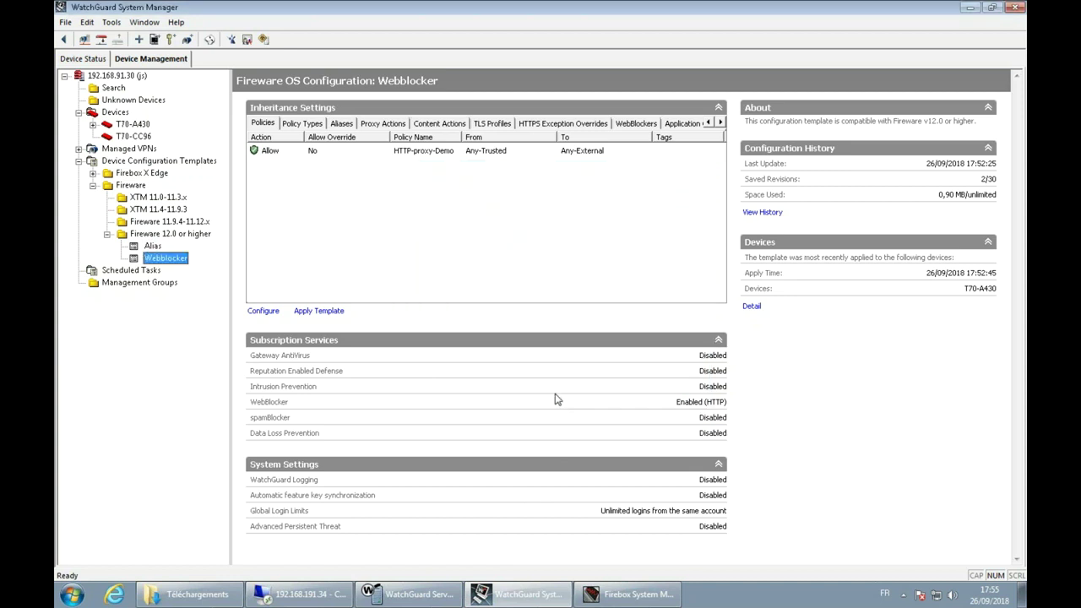
Step: Check the update status and last modification time of T70-A430 and T70-CC96 in the Devices overview
left_click(116, 113)
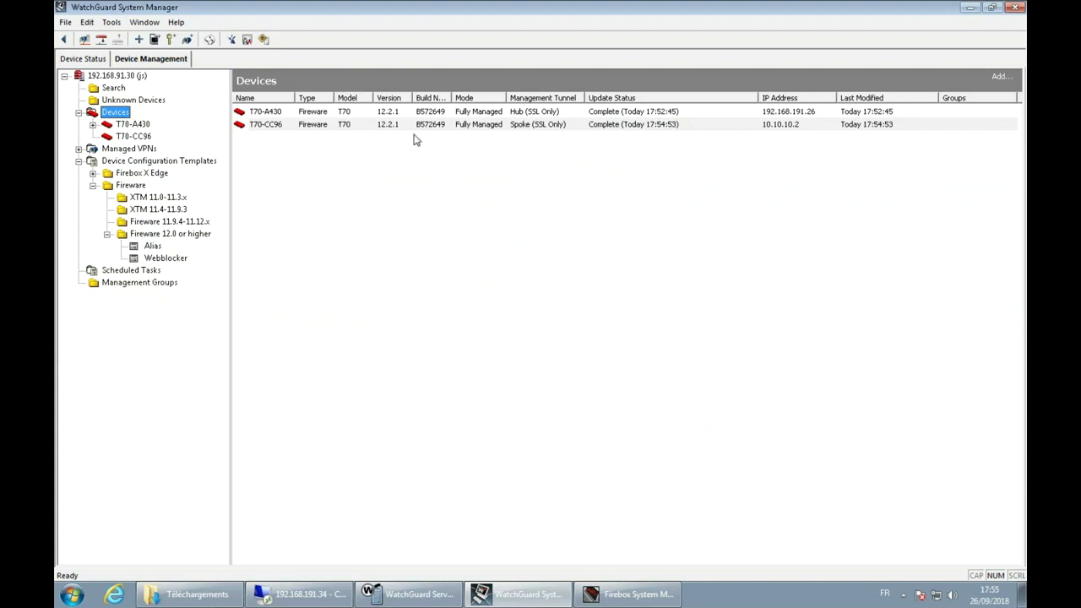
left_click(296, 116)
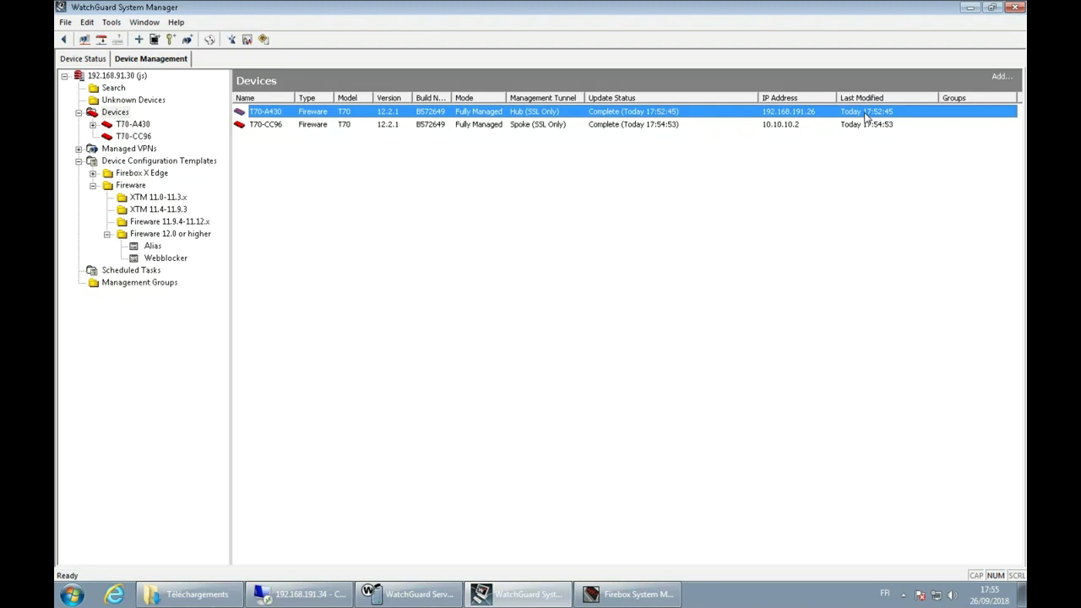
left_click(666, 127)
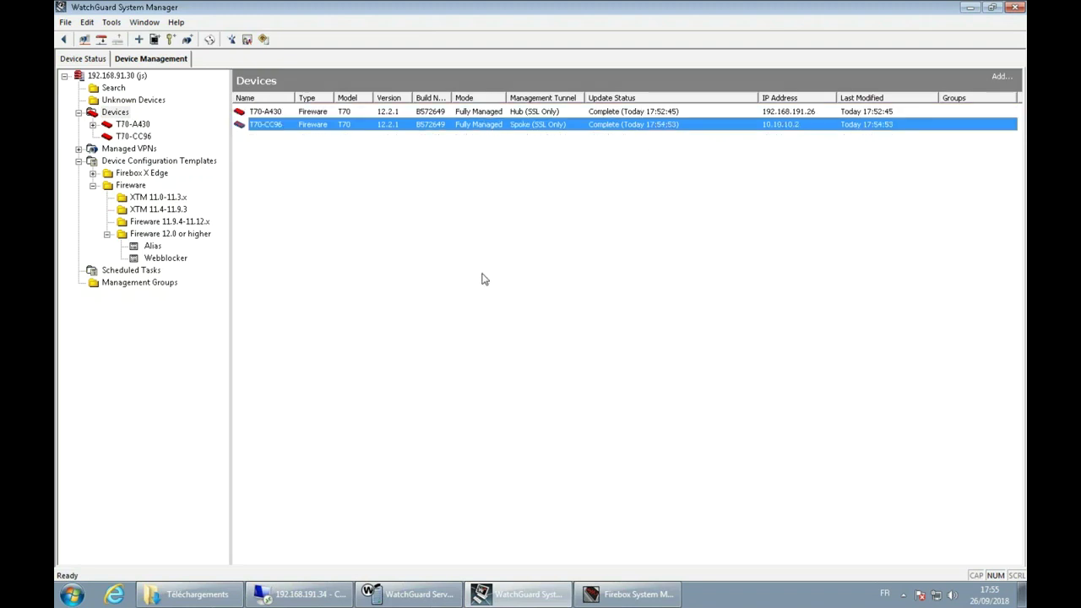